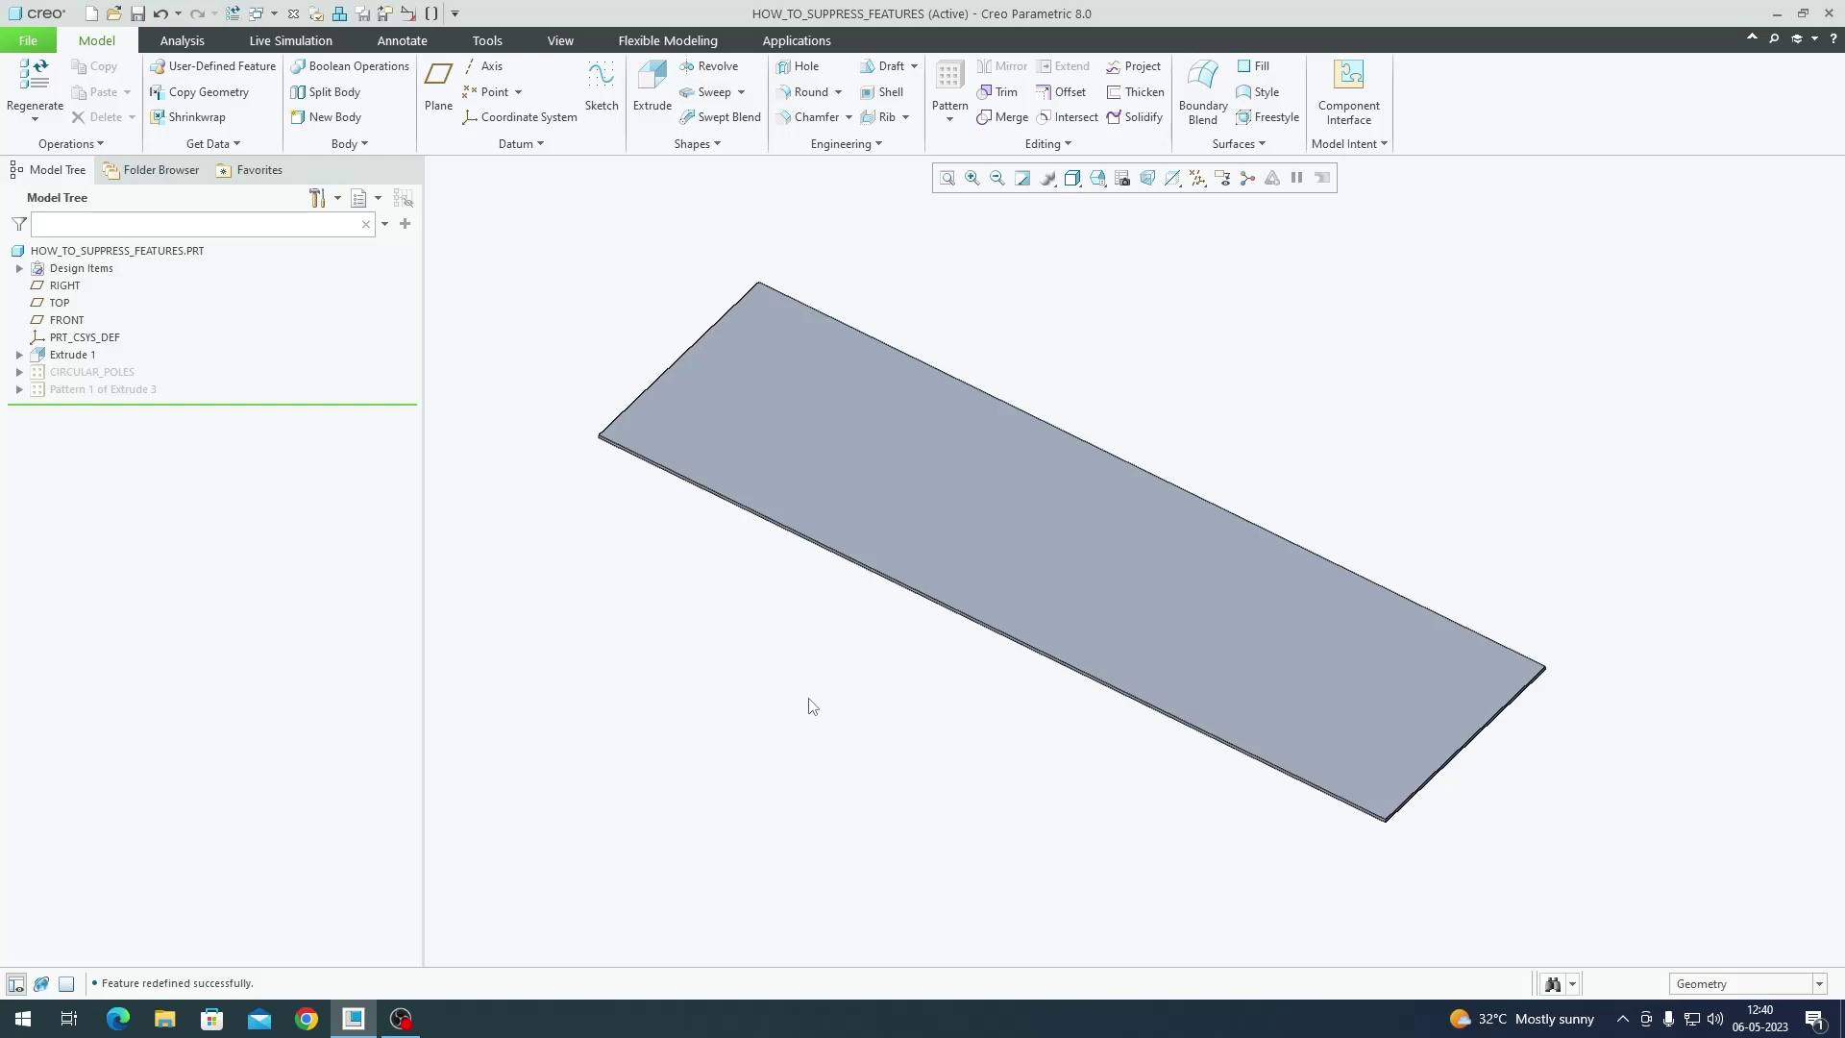
Step: Display the base plate's dimensions and inspect the plate
double_click(1225, 550)
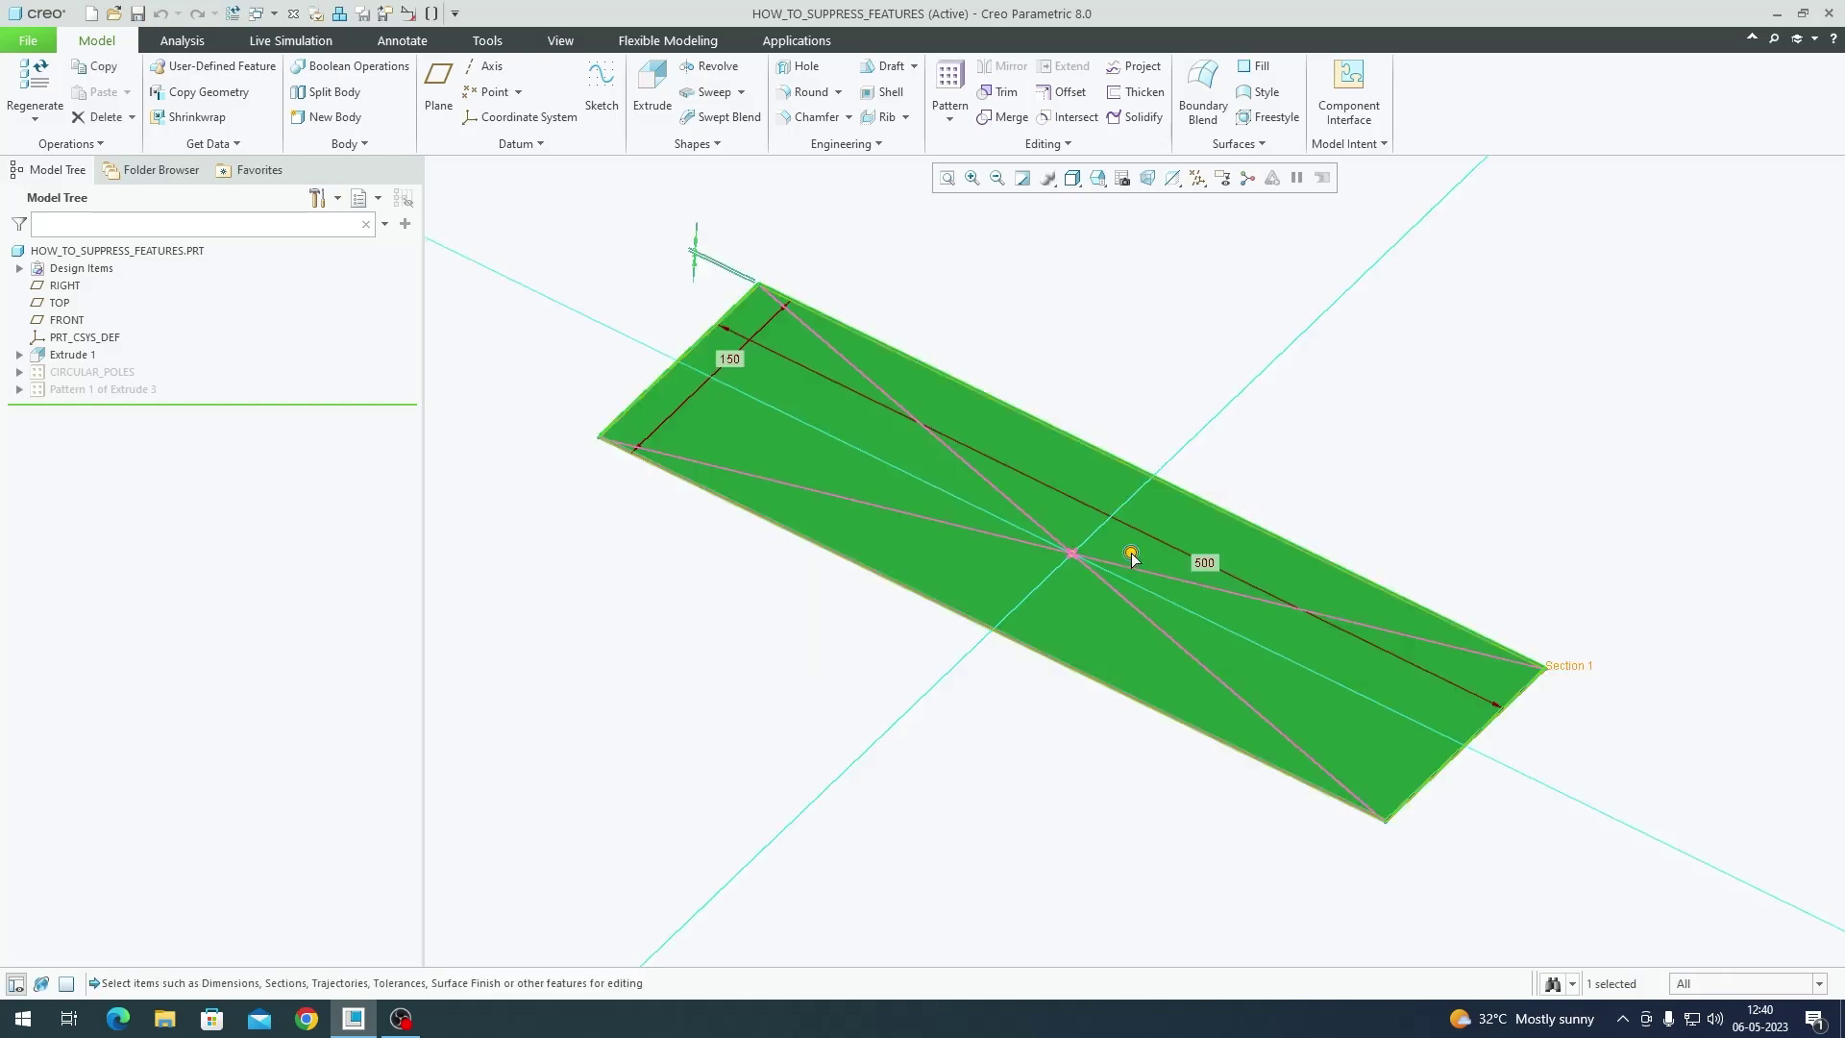
click(1058, 746)
middle_drag(1046, 595, 1058, 542)
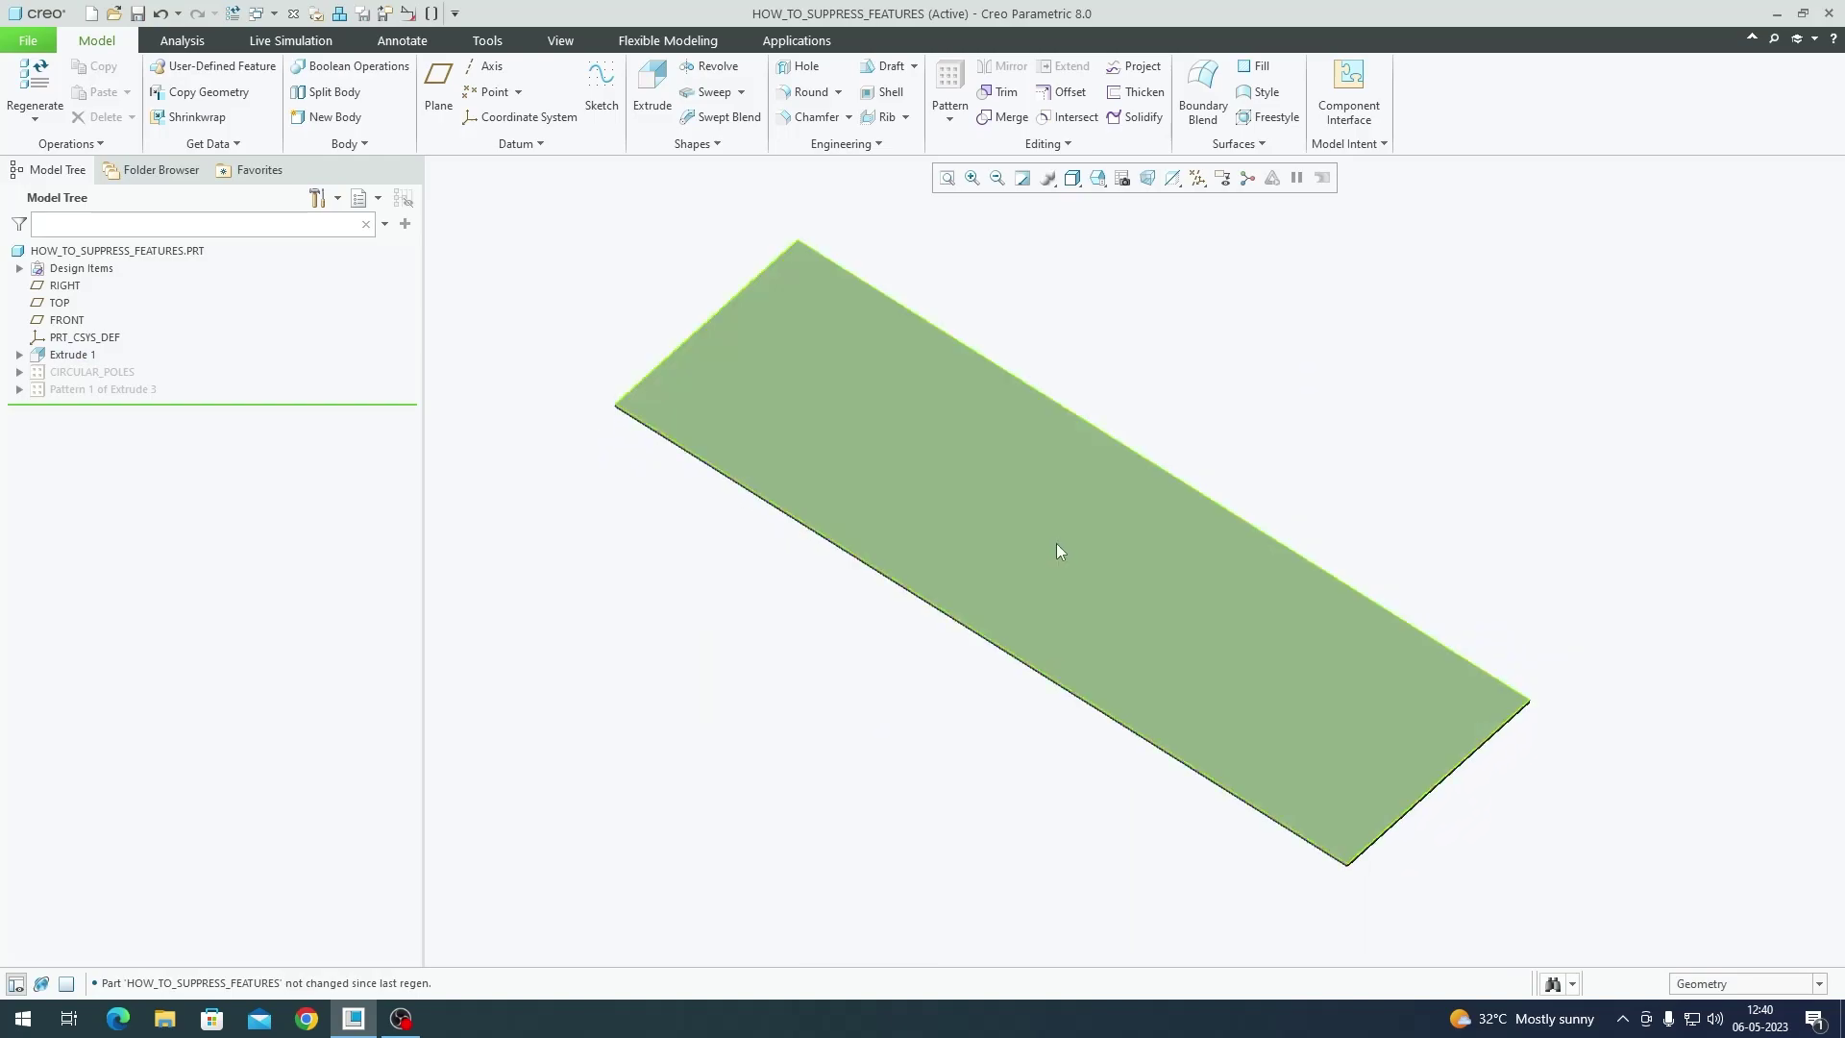
double_click(1058, 540)
middle_drag(1143, 604, 1118, 545)
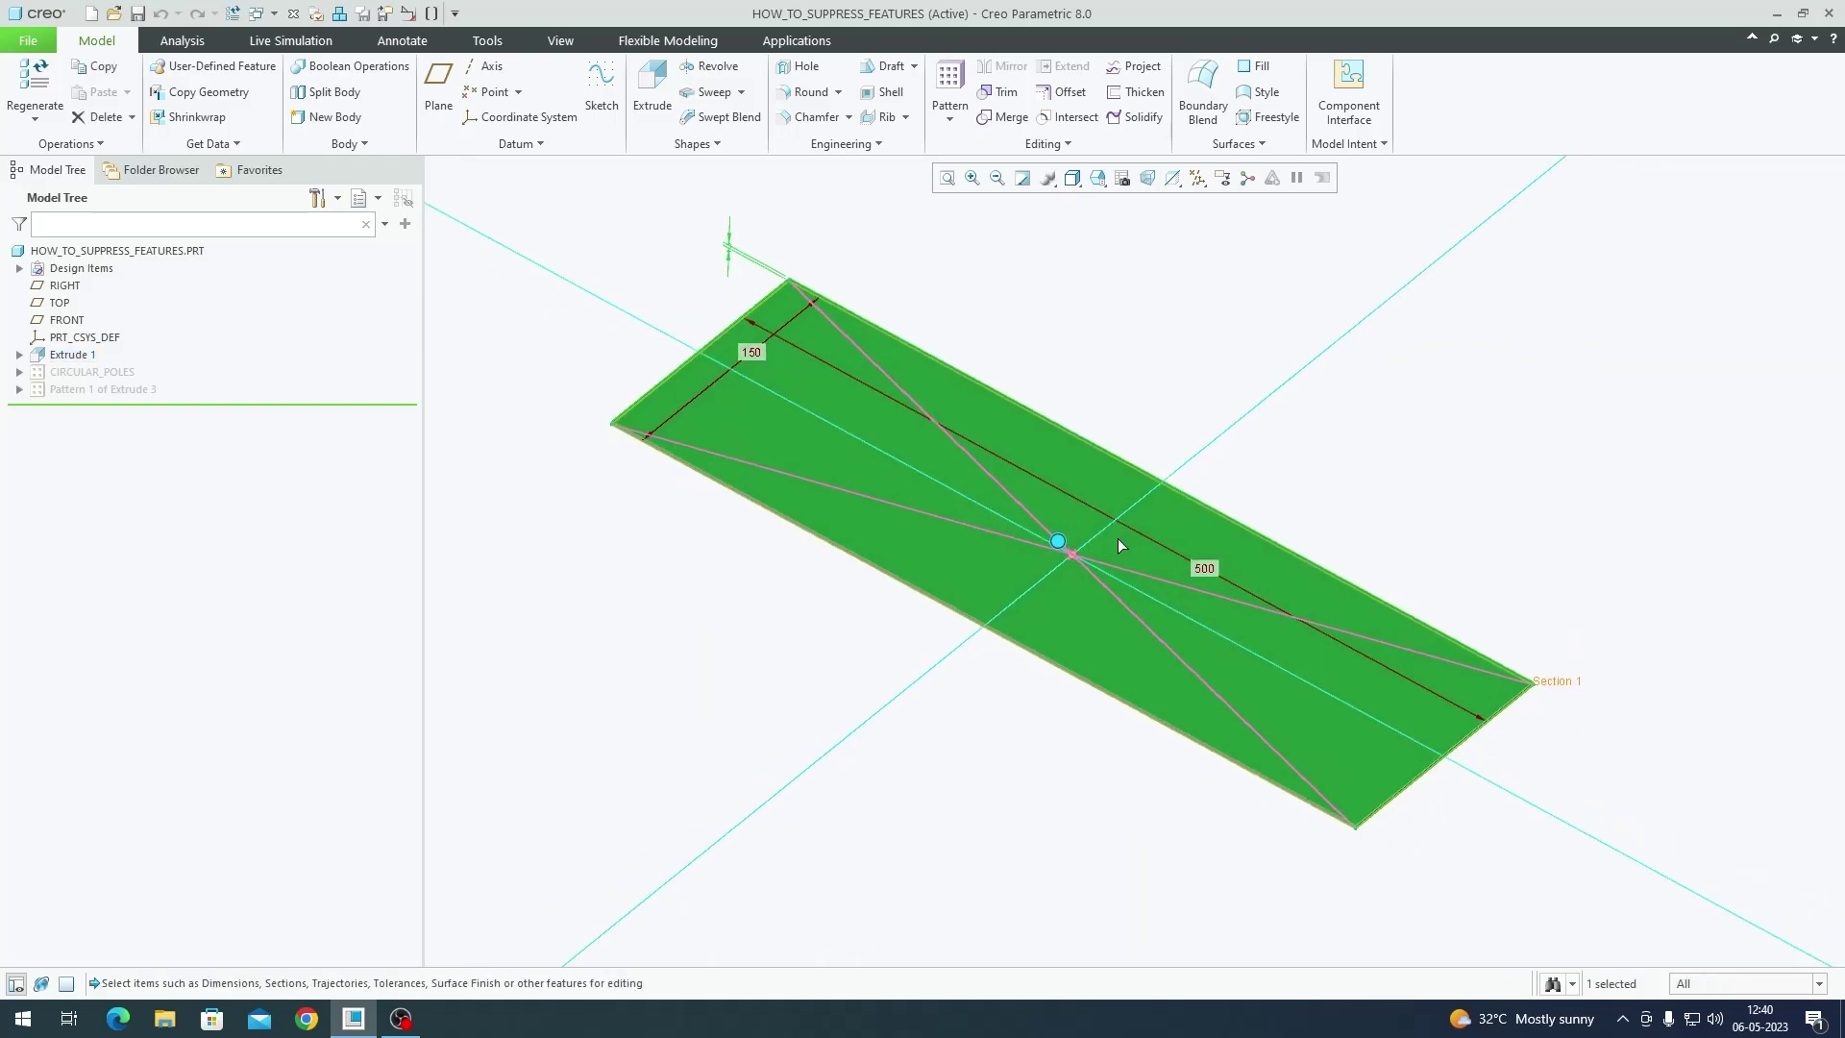
click(1399, 527)
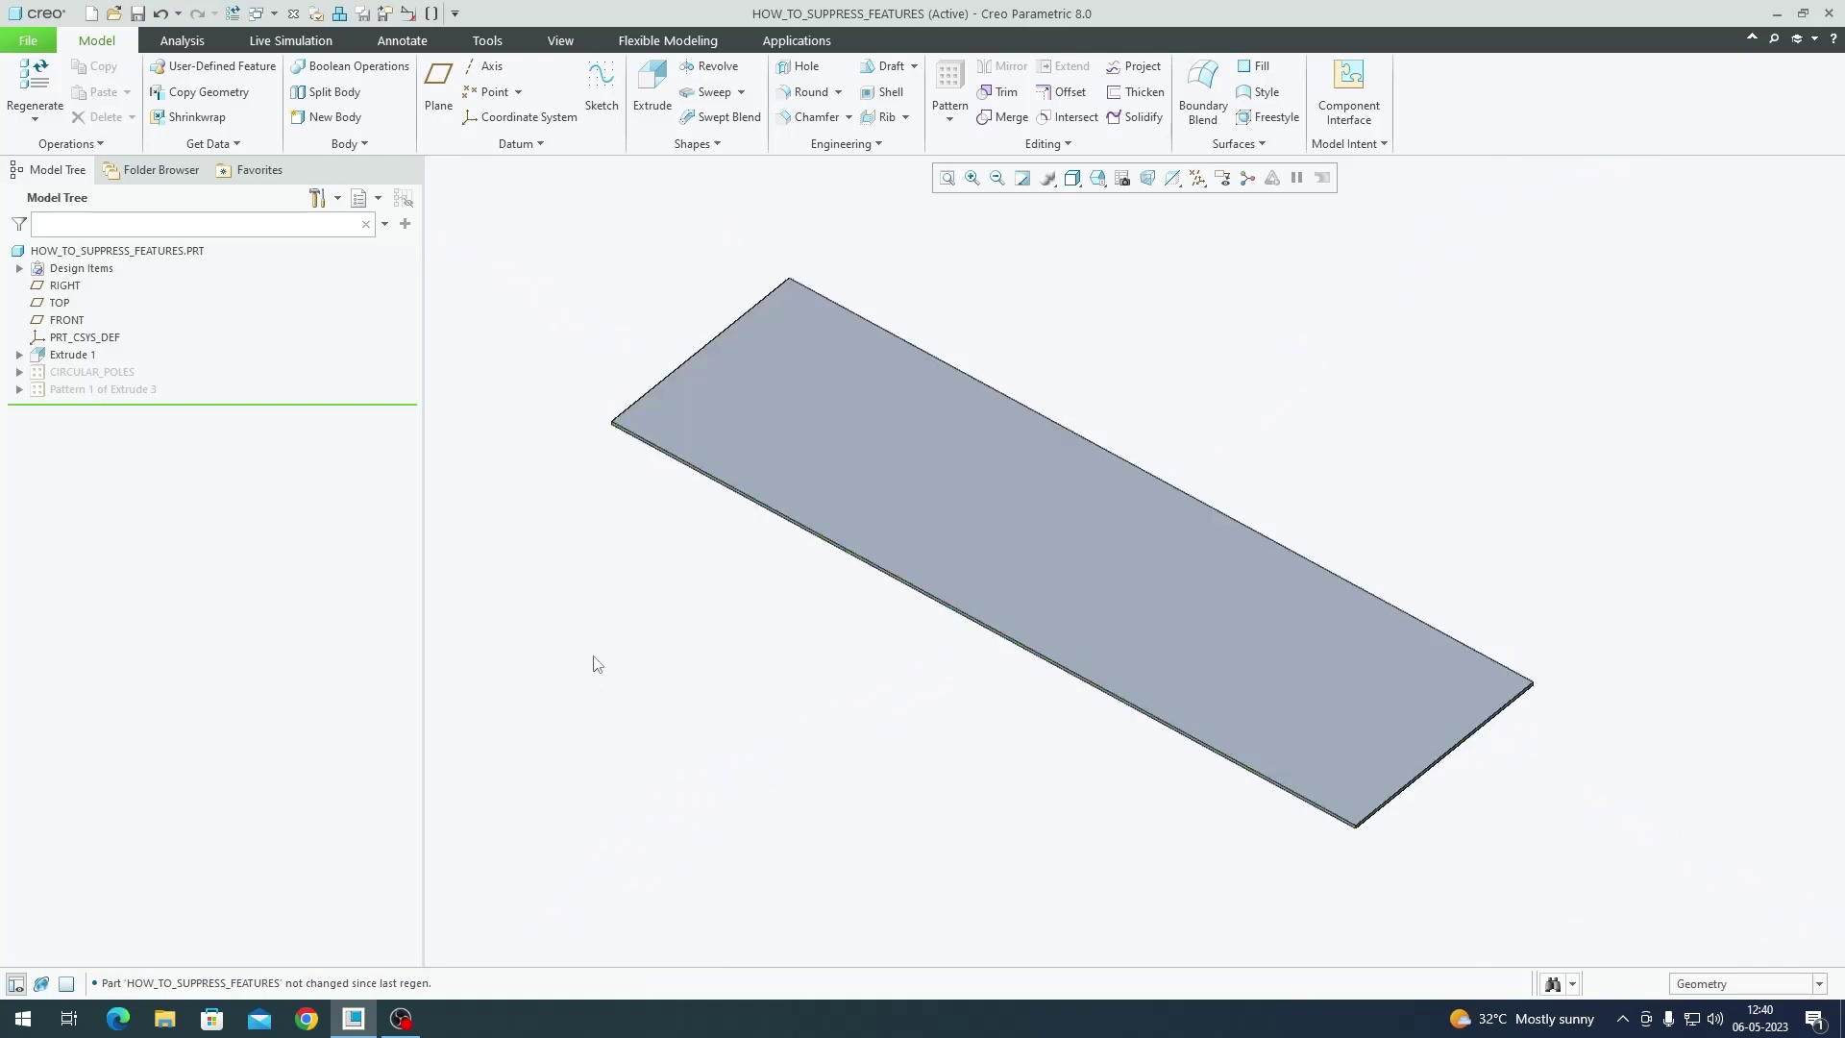
Step: Show the CIRCULAR_POLES pattern on the plate, inspect the poles, and hide the pattern again
click(113, 373)
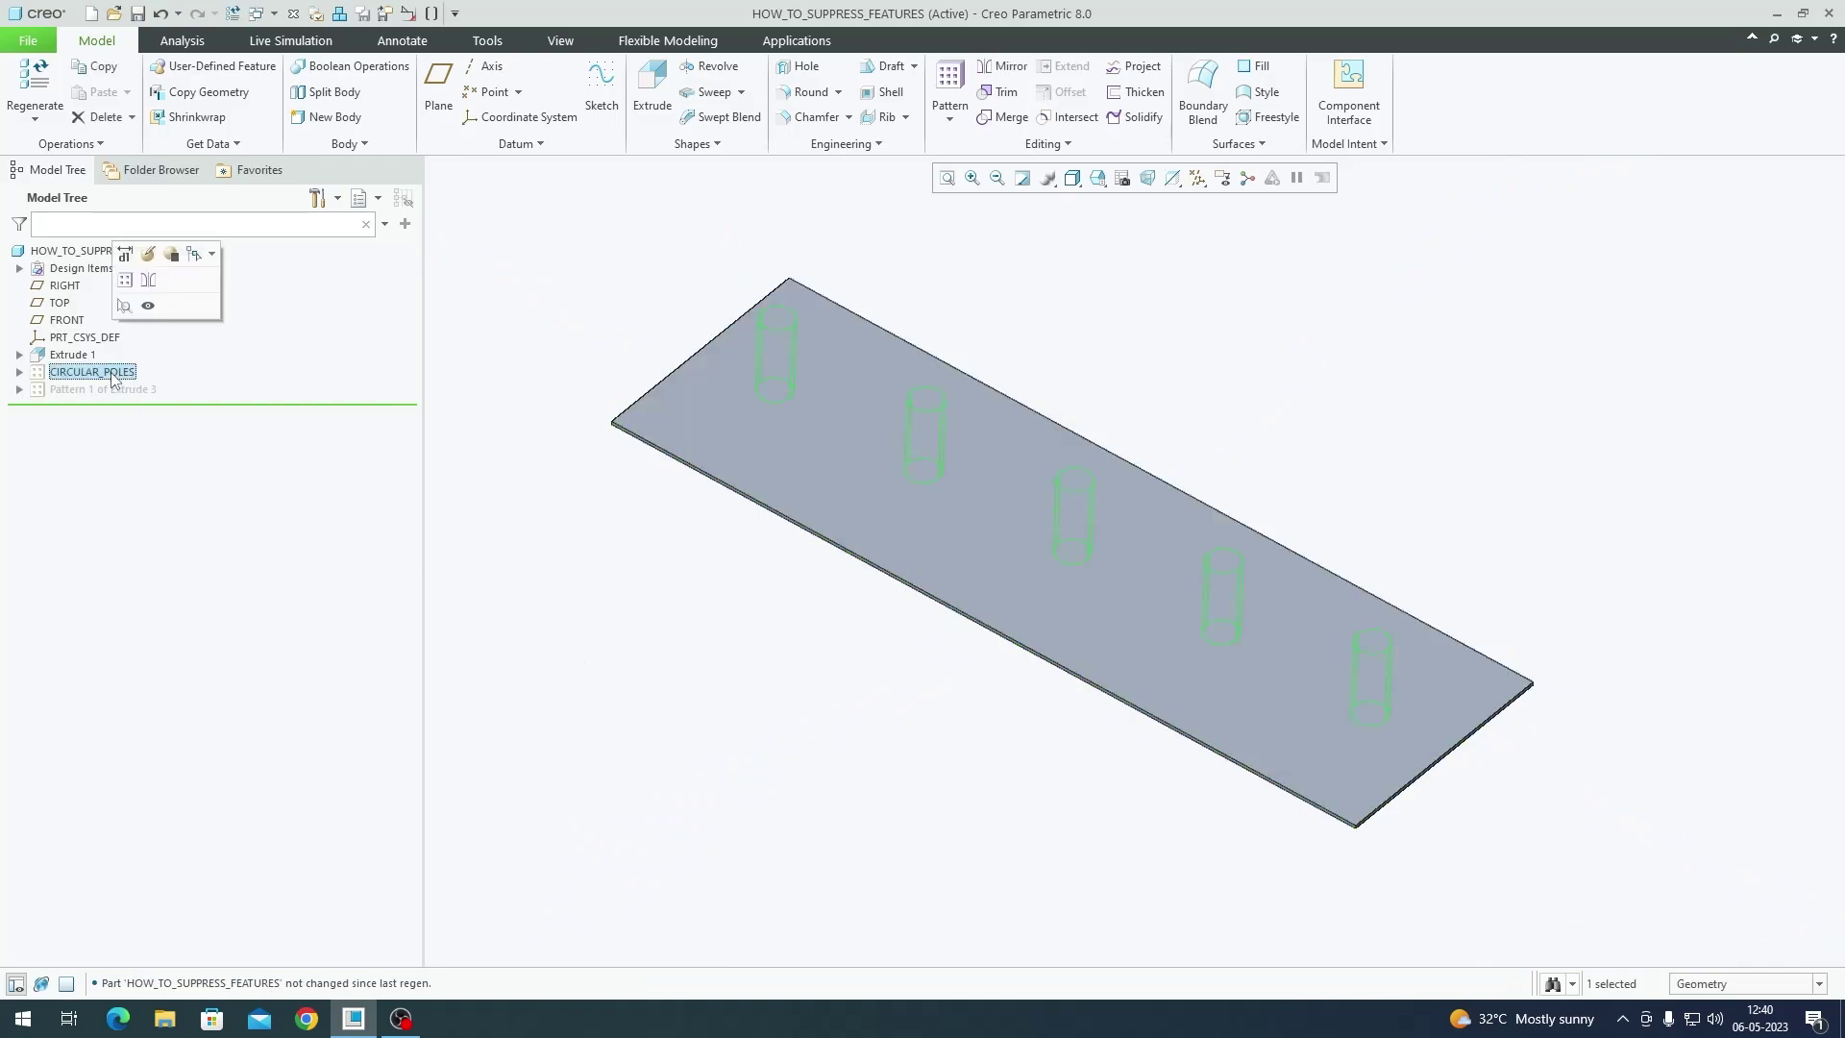
click(150, 304)
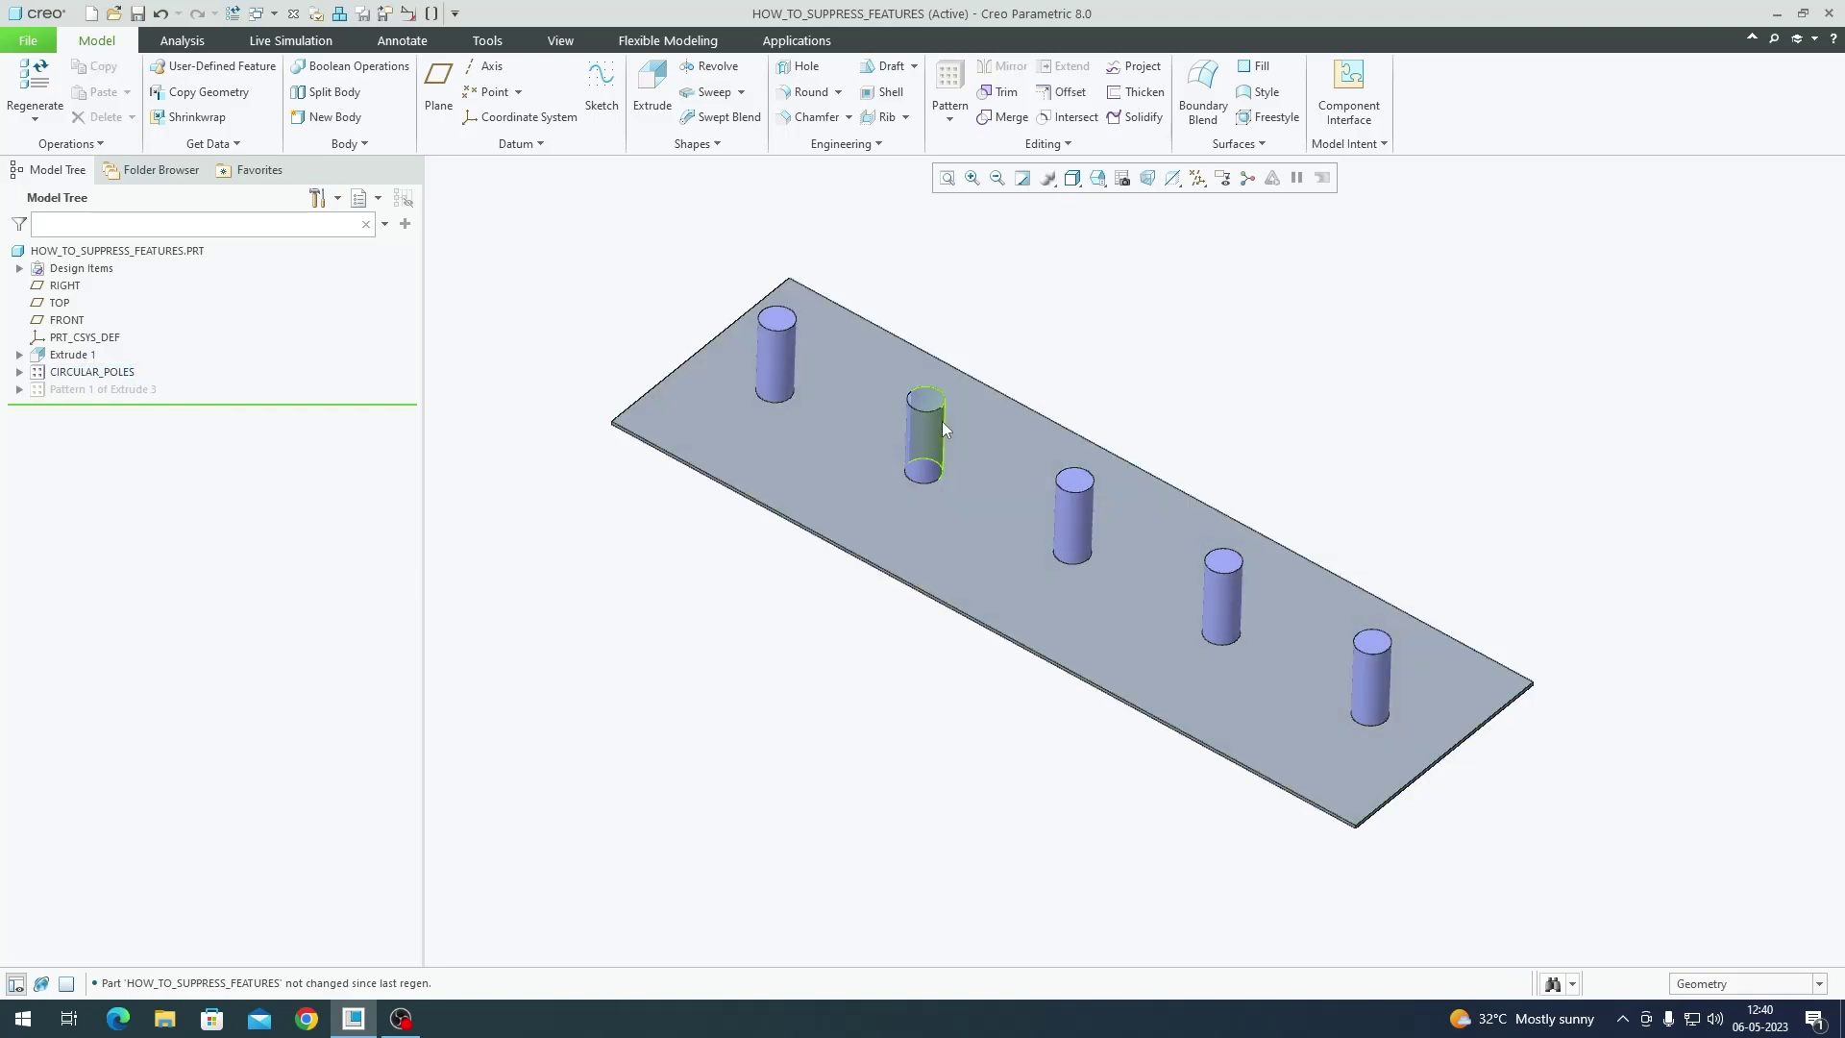
scroll(942, 421, up, 2)
click(77, 372)
click(117, 306)
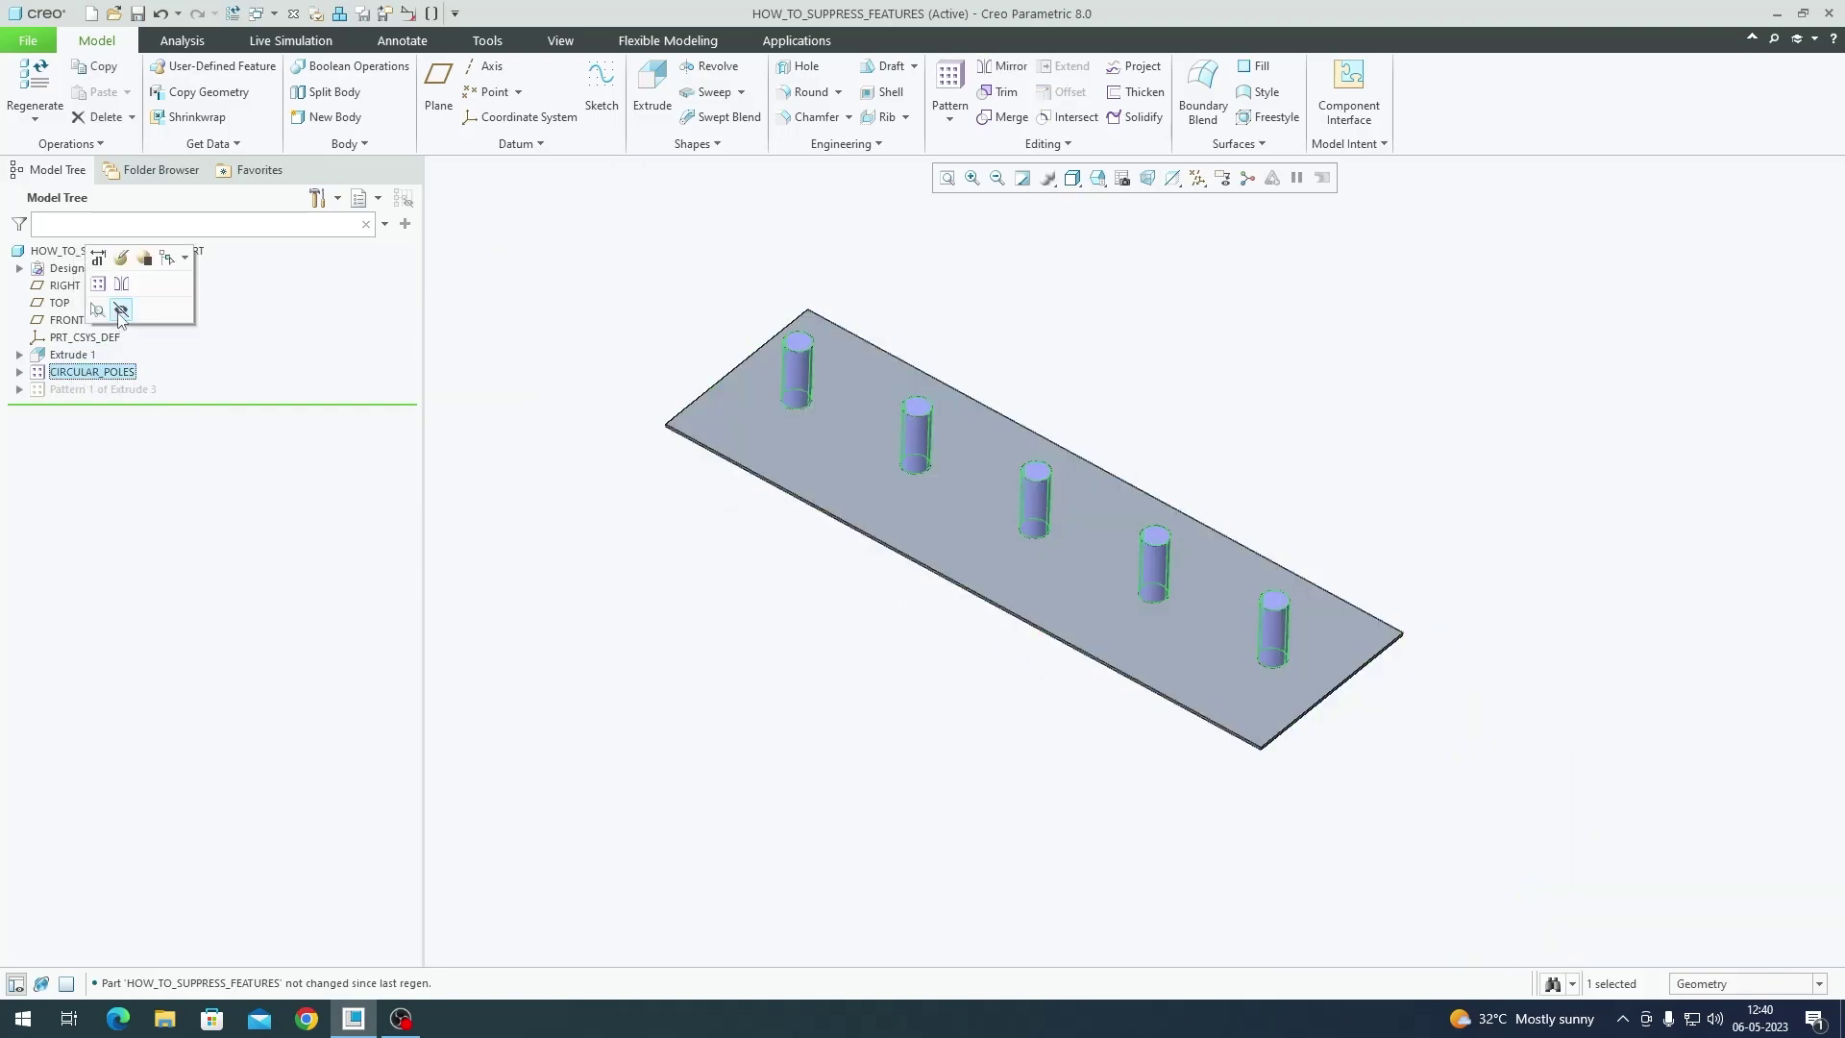
Step: Show Pattern 1 of Extrude 3 and inspect the rectangular poles on the plate
click(96, 389)
click(130, 319)
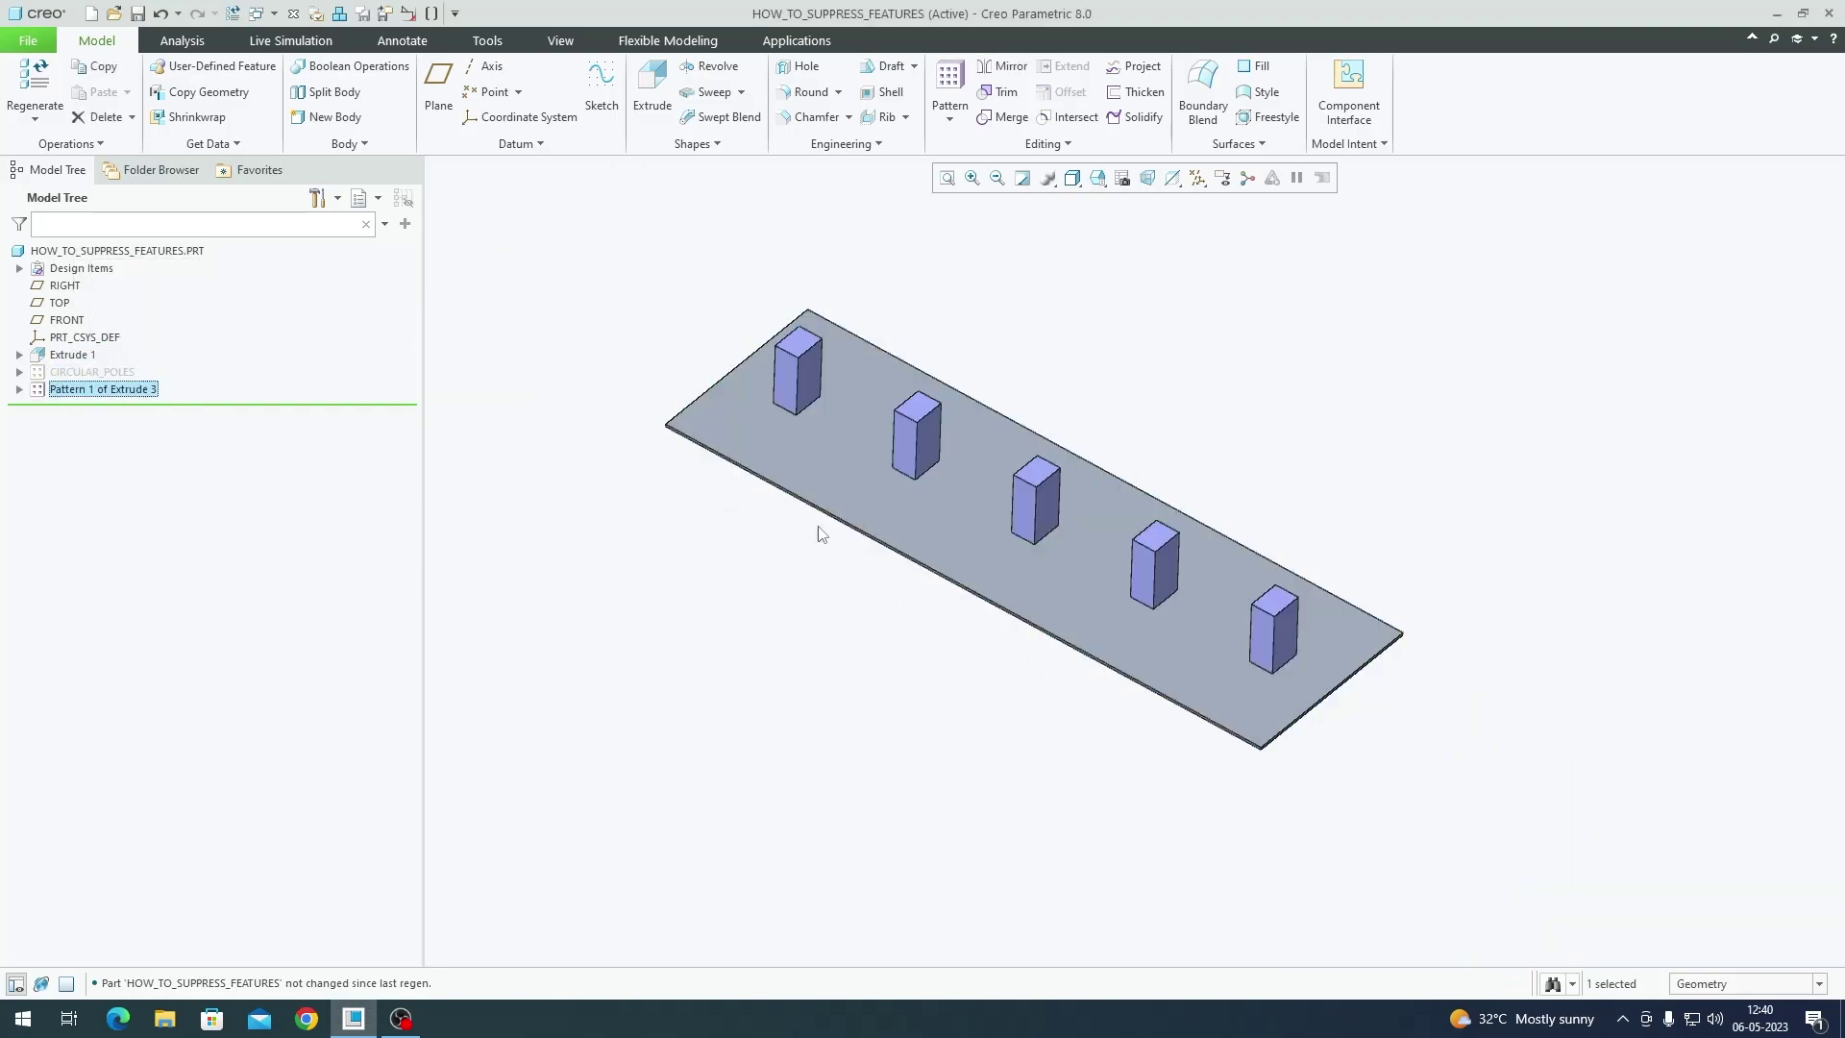
scroll(900, 410, down, 2)
scroll(899, 410, up, 3)
middle_drag(940, 523, 940, 597)
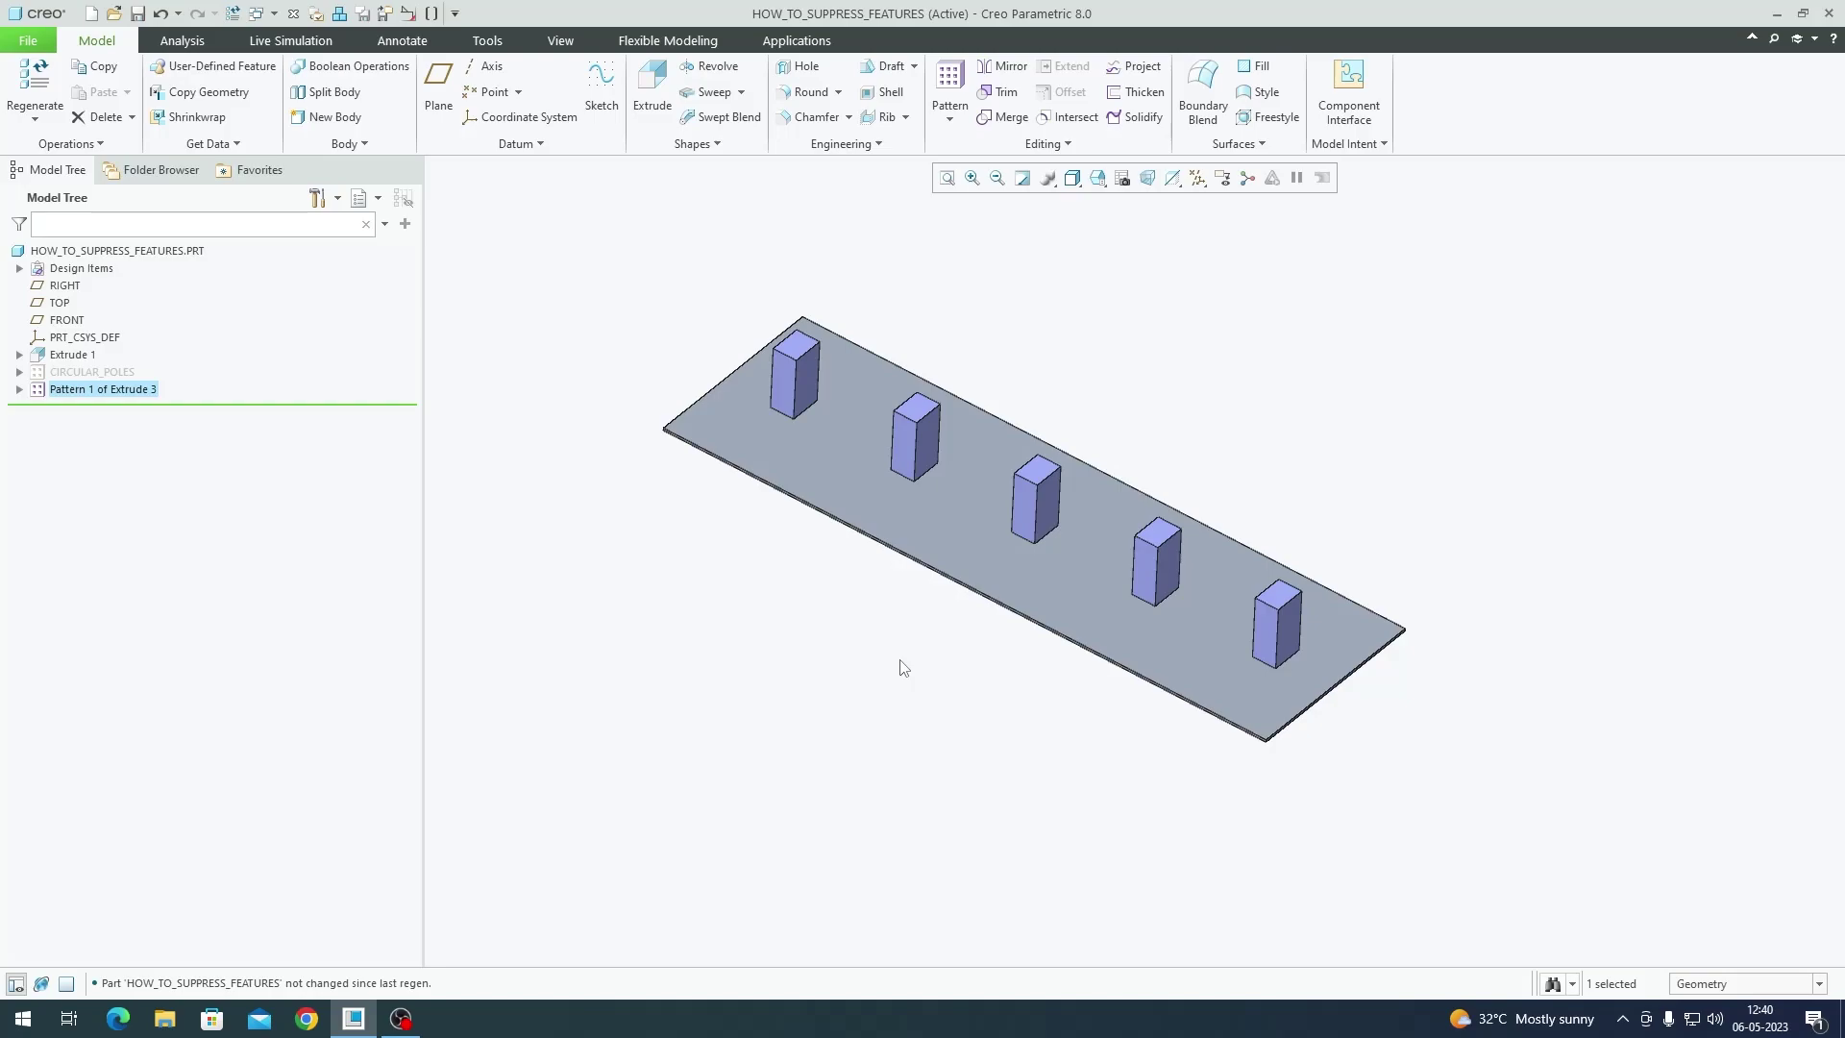
Step: Hide the rectangular pole pattern, Pattern 1 of Extrude 3, again
click(91, 389)
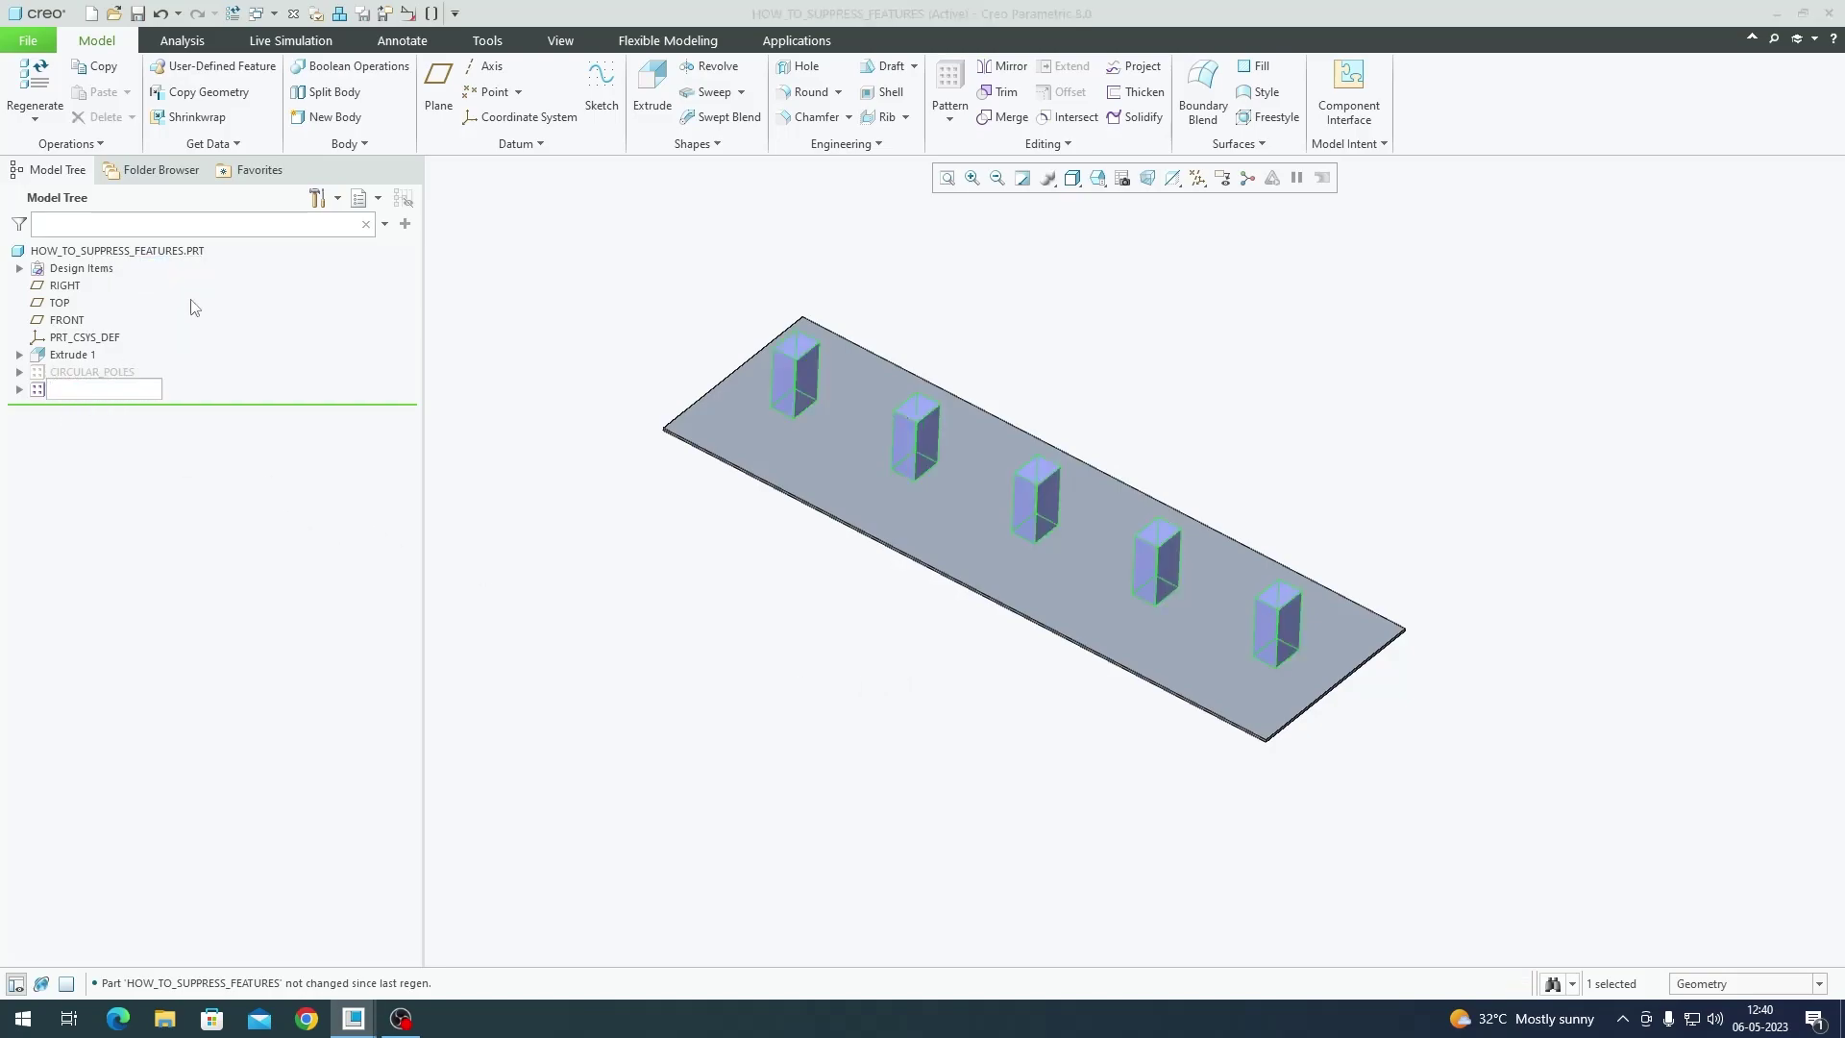
click(877, 532)
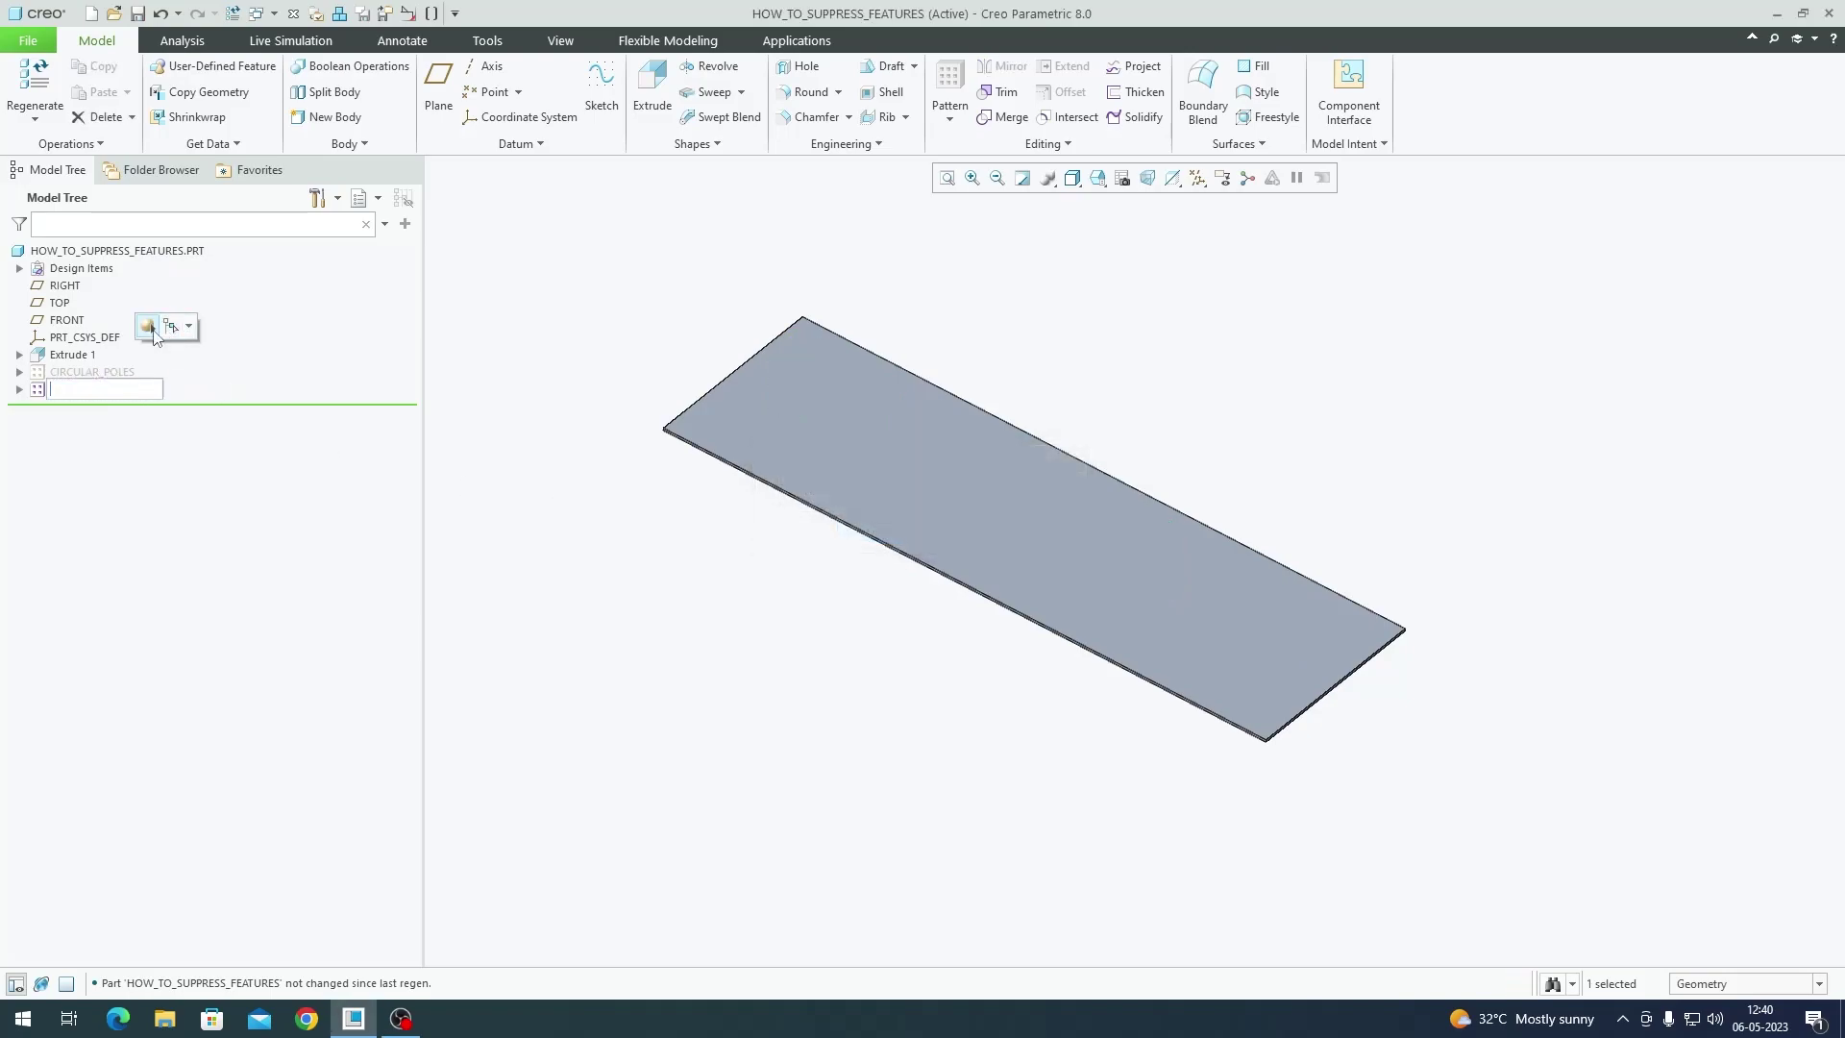
key(ctrl+z)
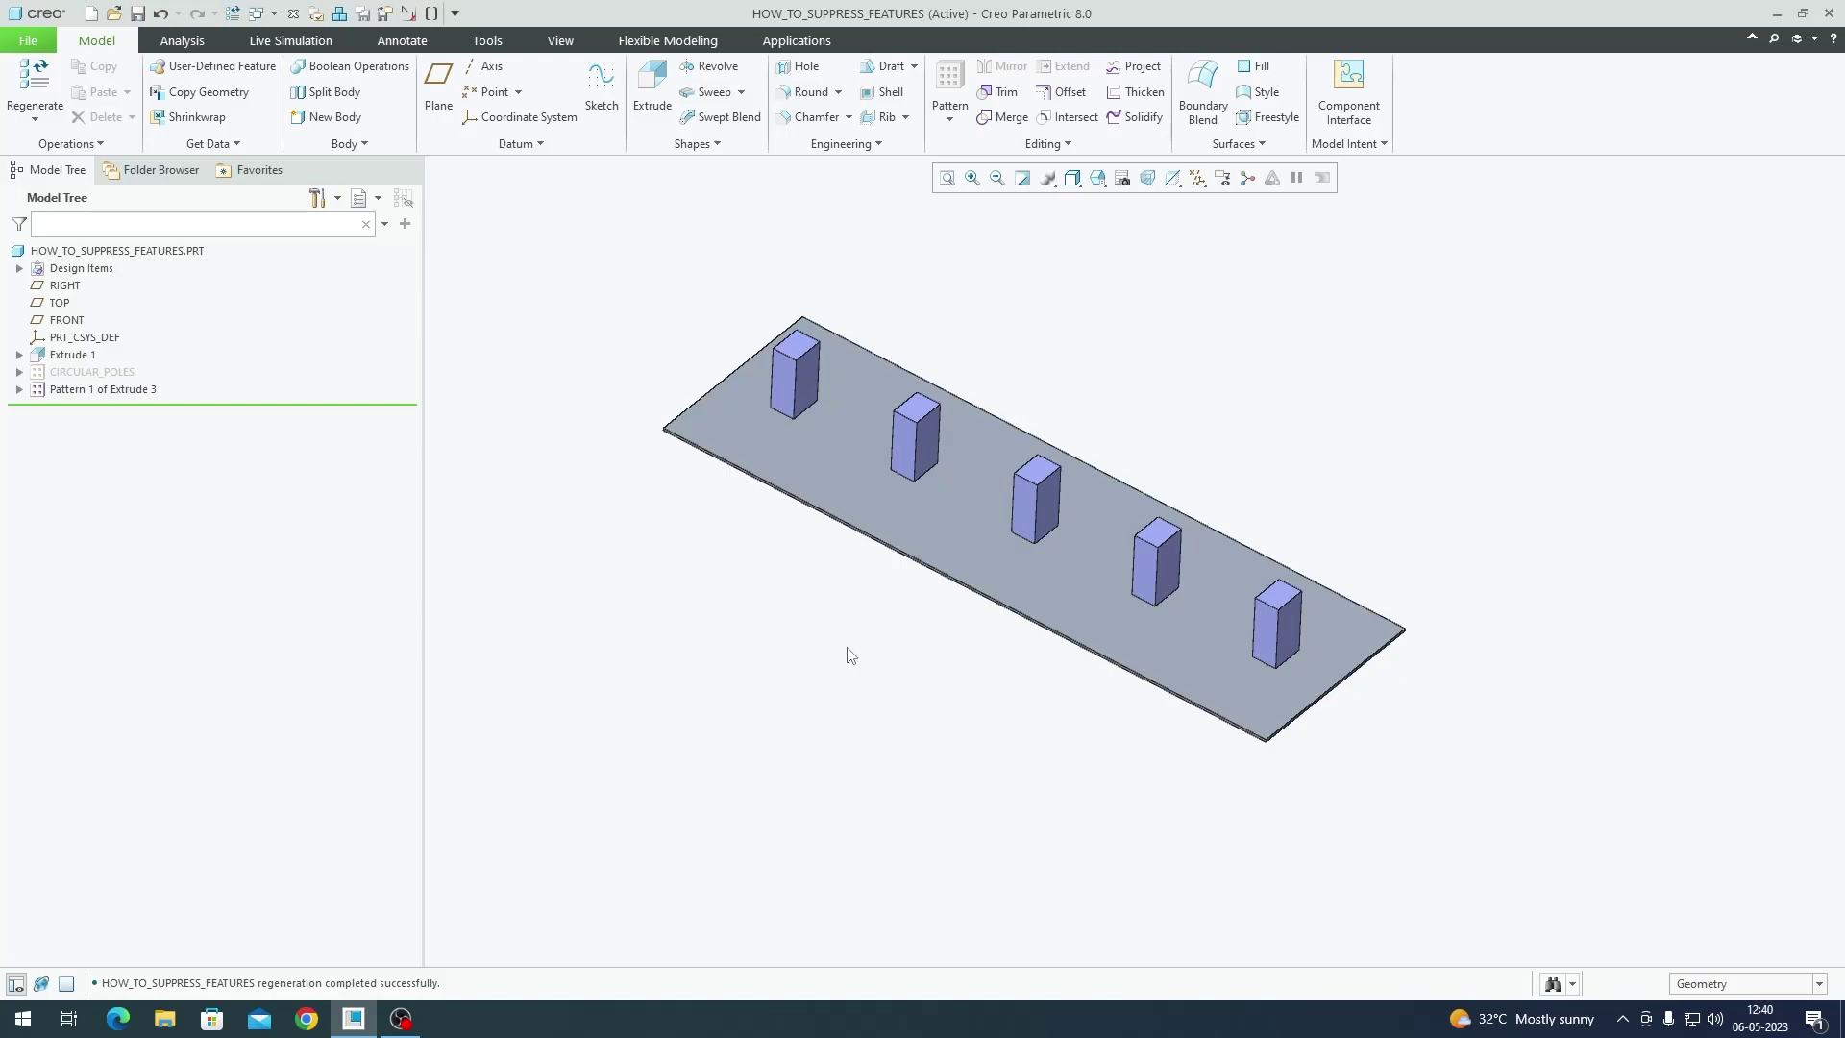
click(113, 389)
click(152, 326)
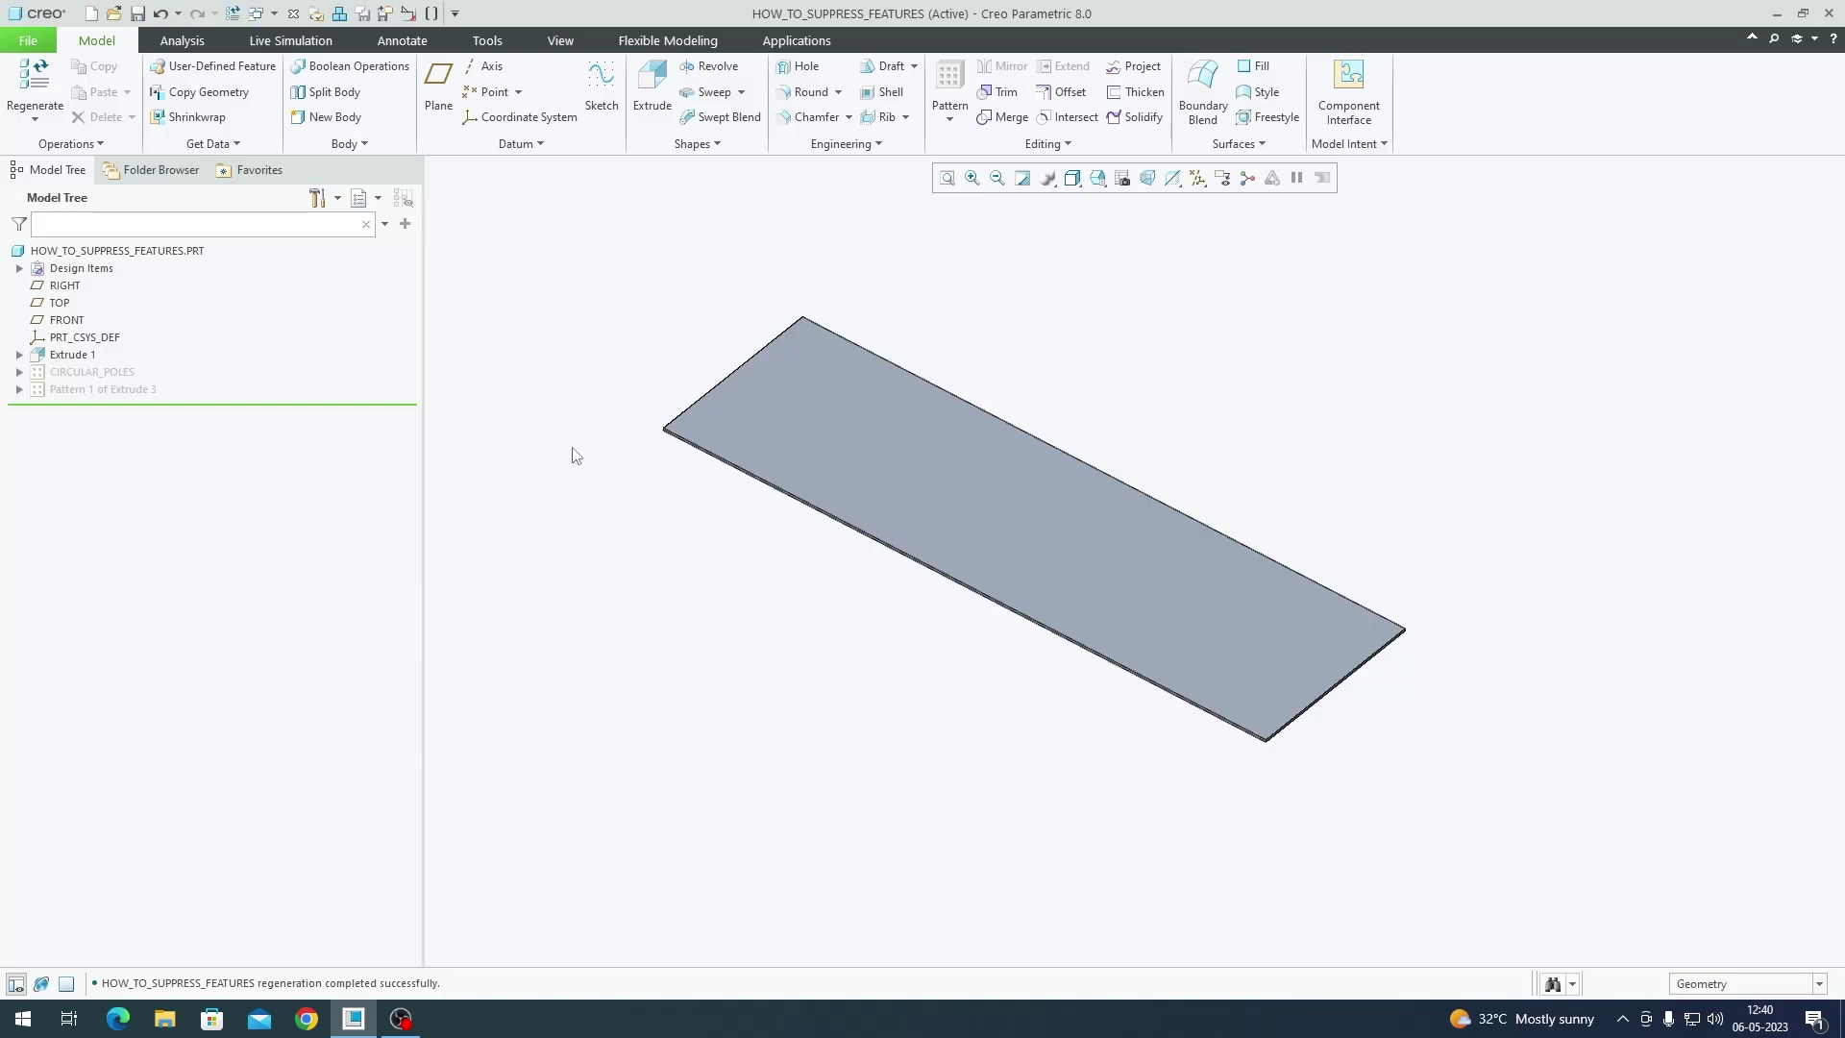
Step: Add a Feat ID column to the widened model tree and narrow the name column so the IDs sit near the feature names
drag(423, 353, 602, 375)
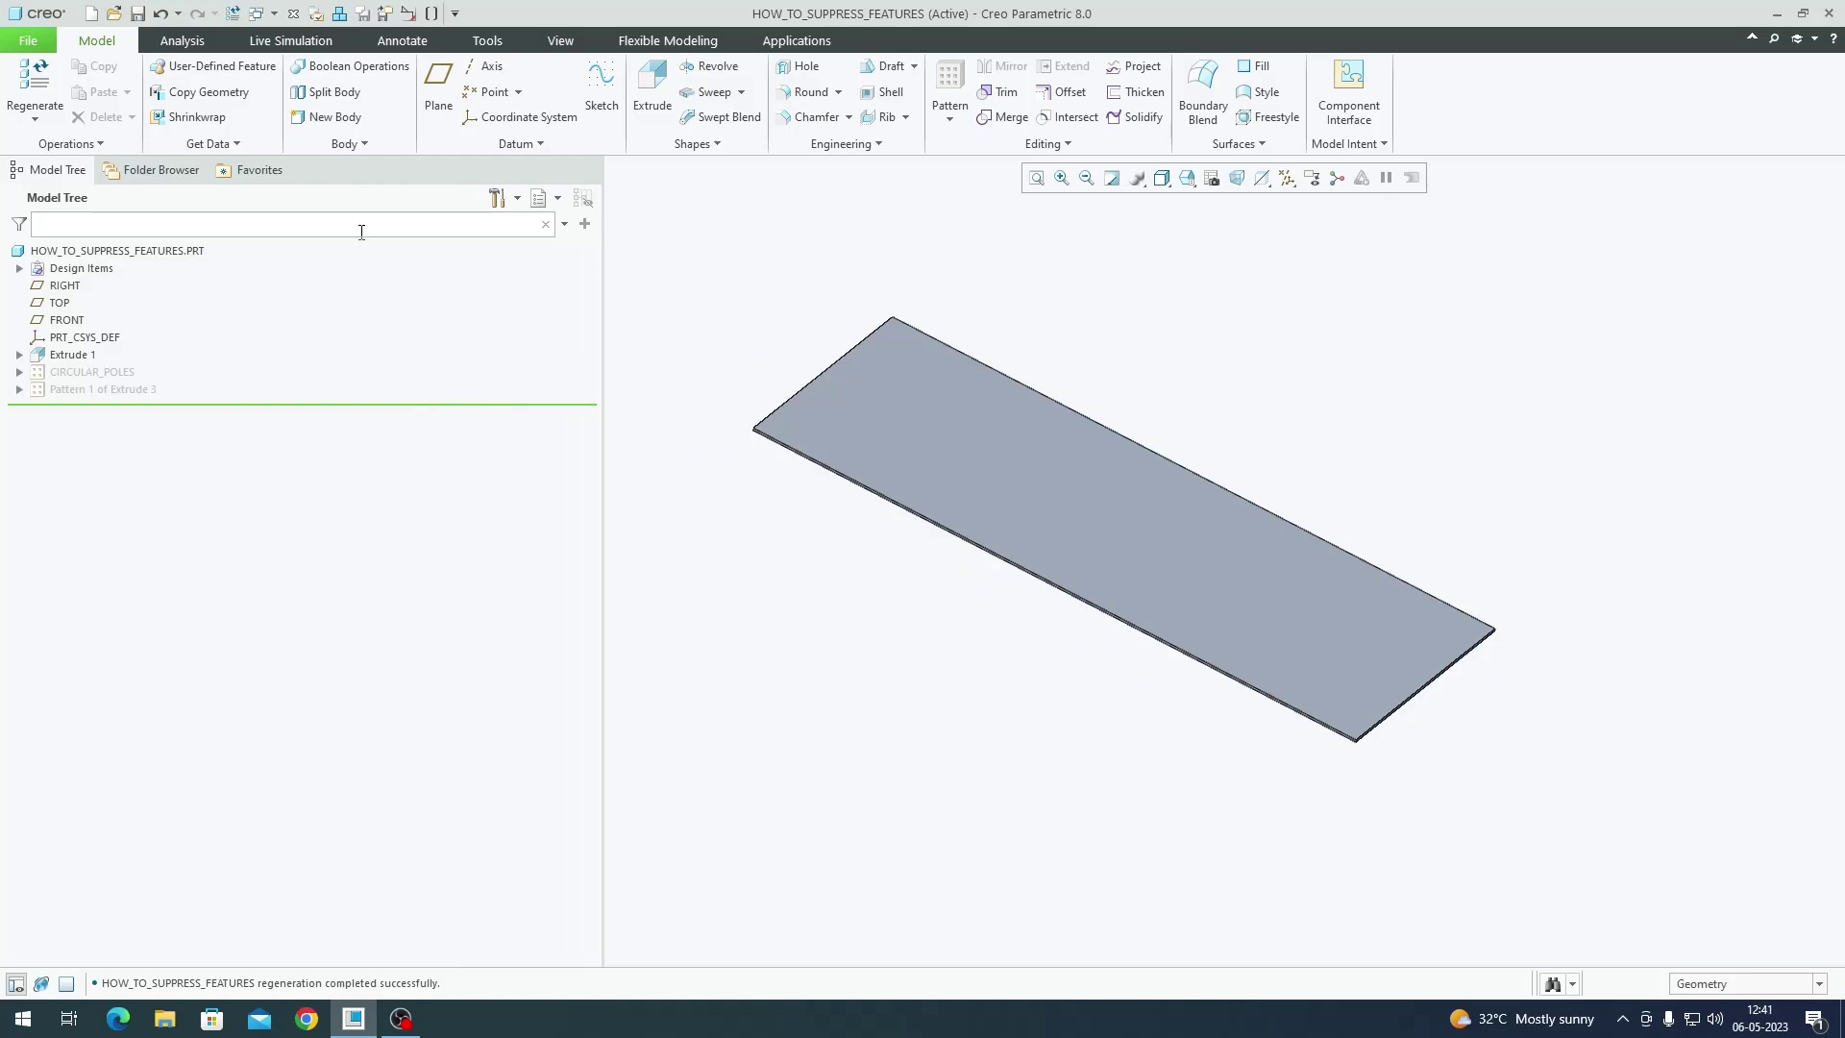
click(515, 204)
click(556, 251)
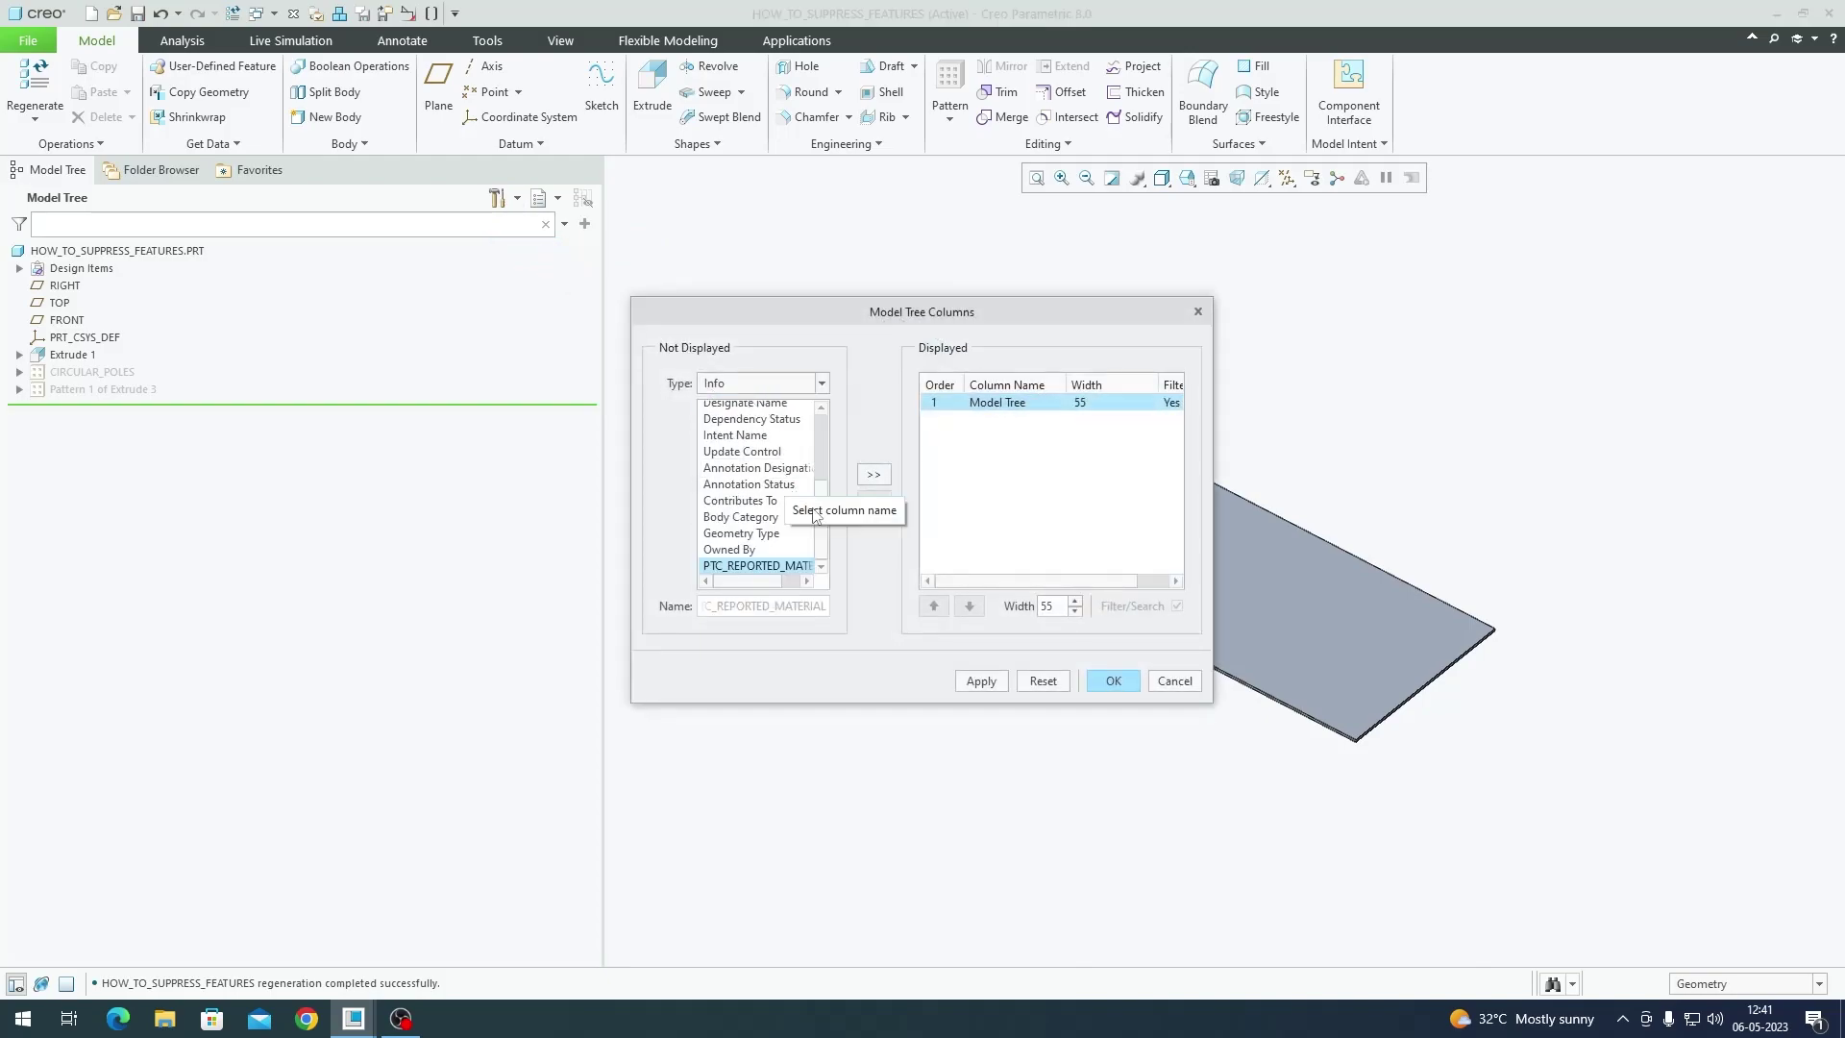
scroll(820, 492, up, 3)
click(769, 469)
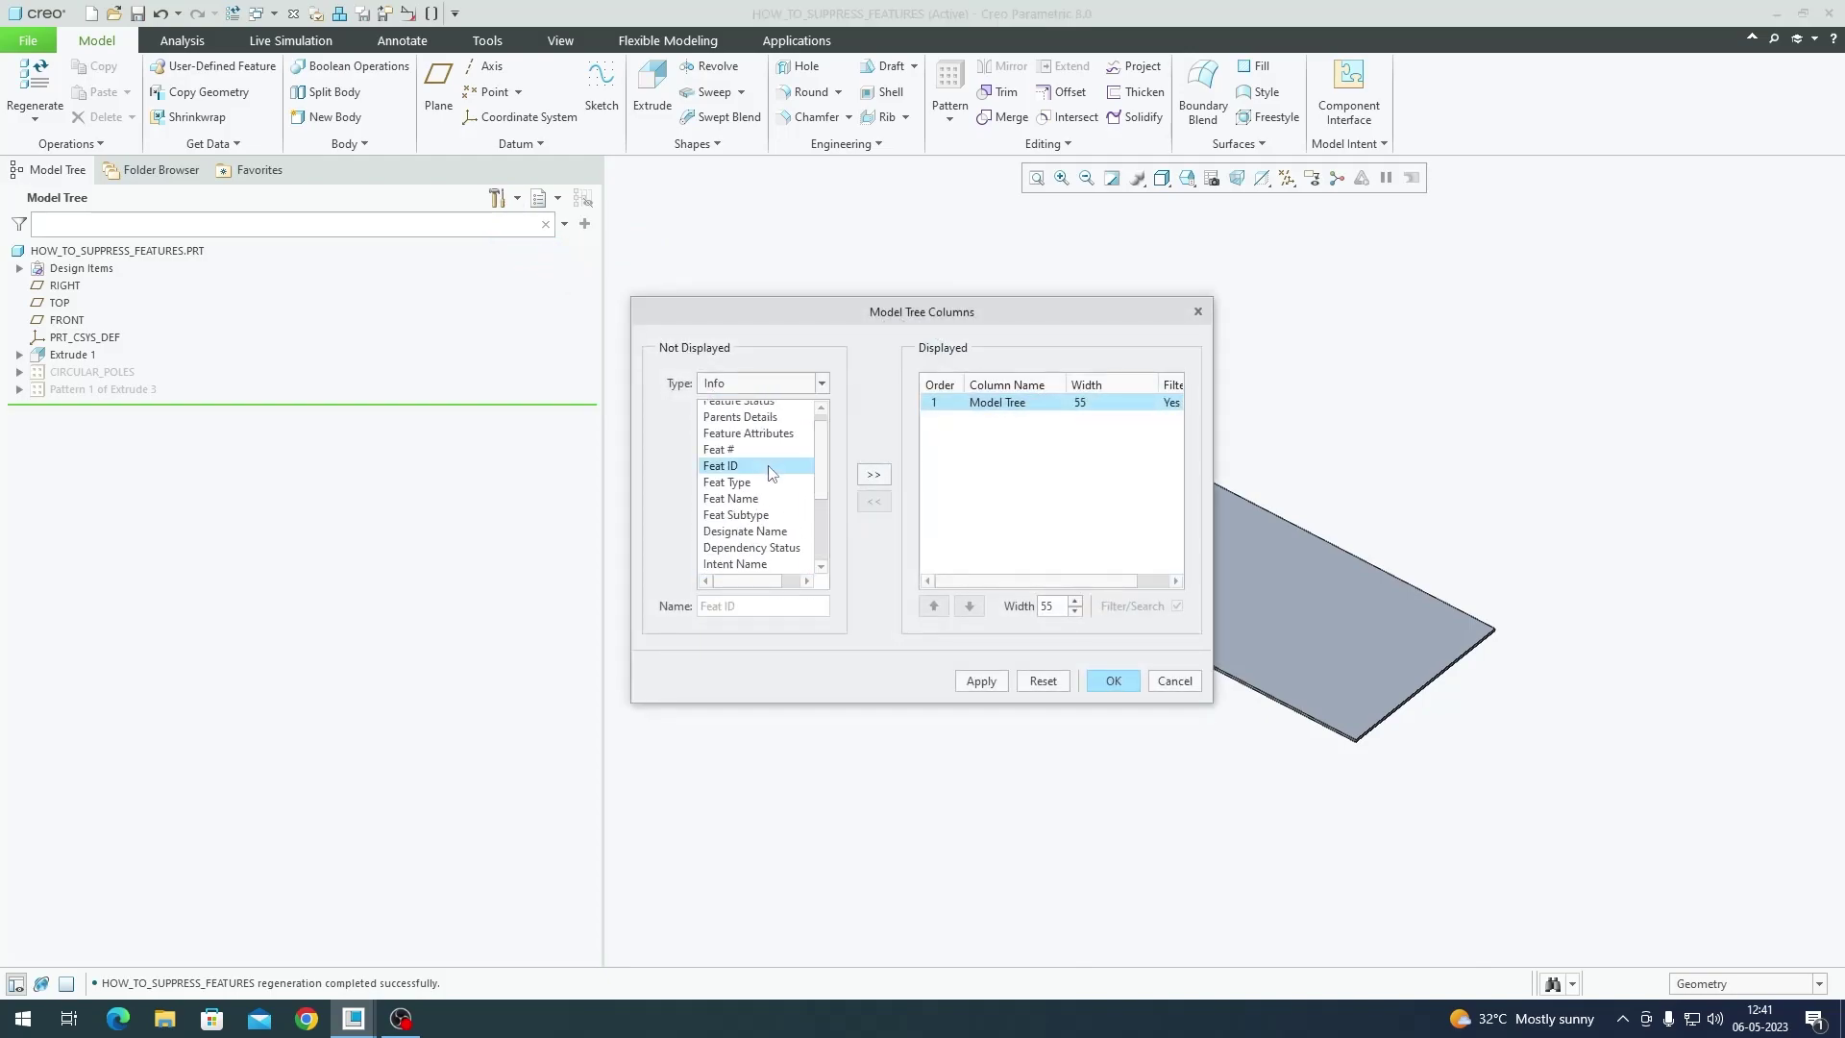
click(874, 475)
click(1113, 680)
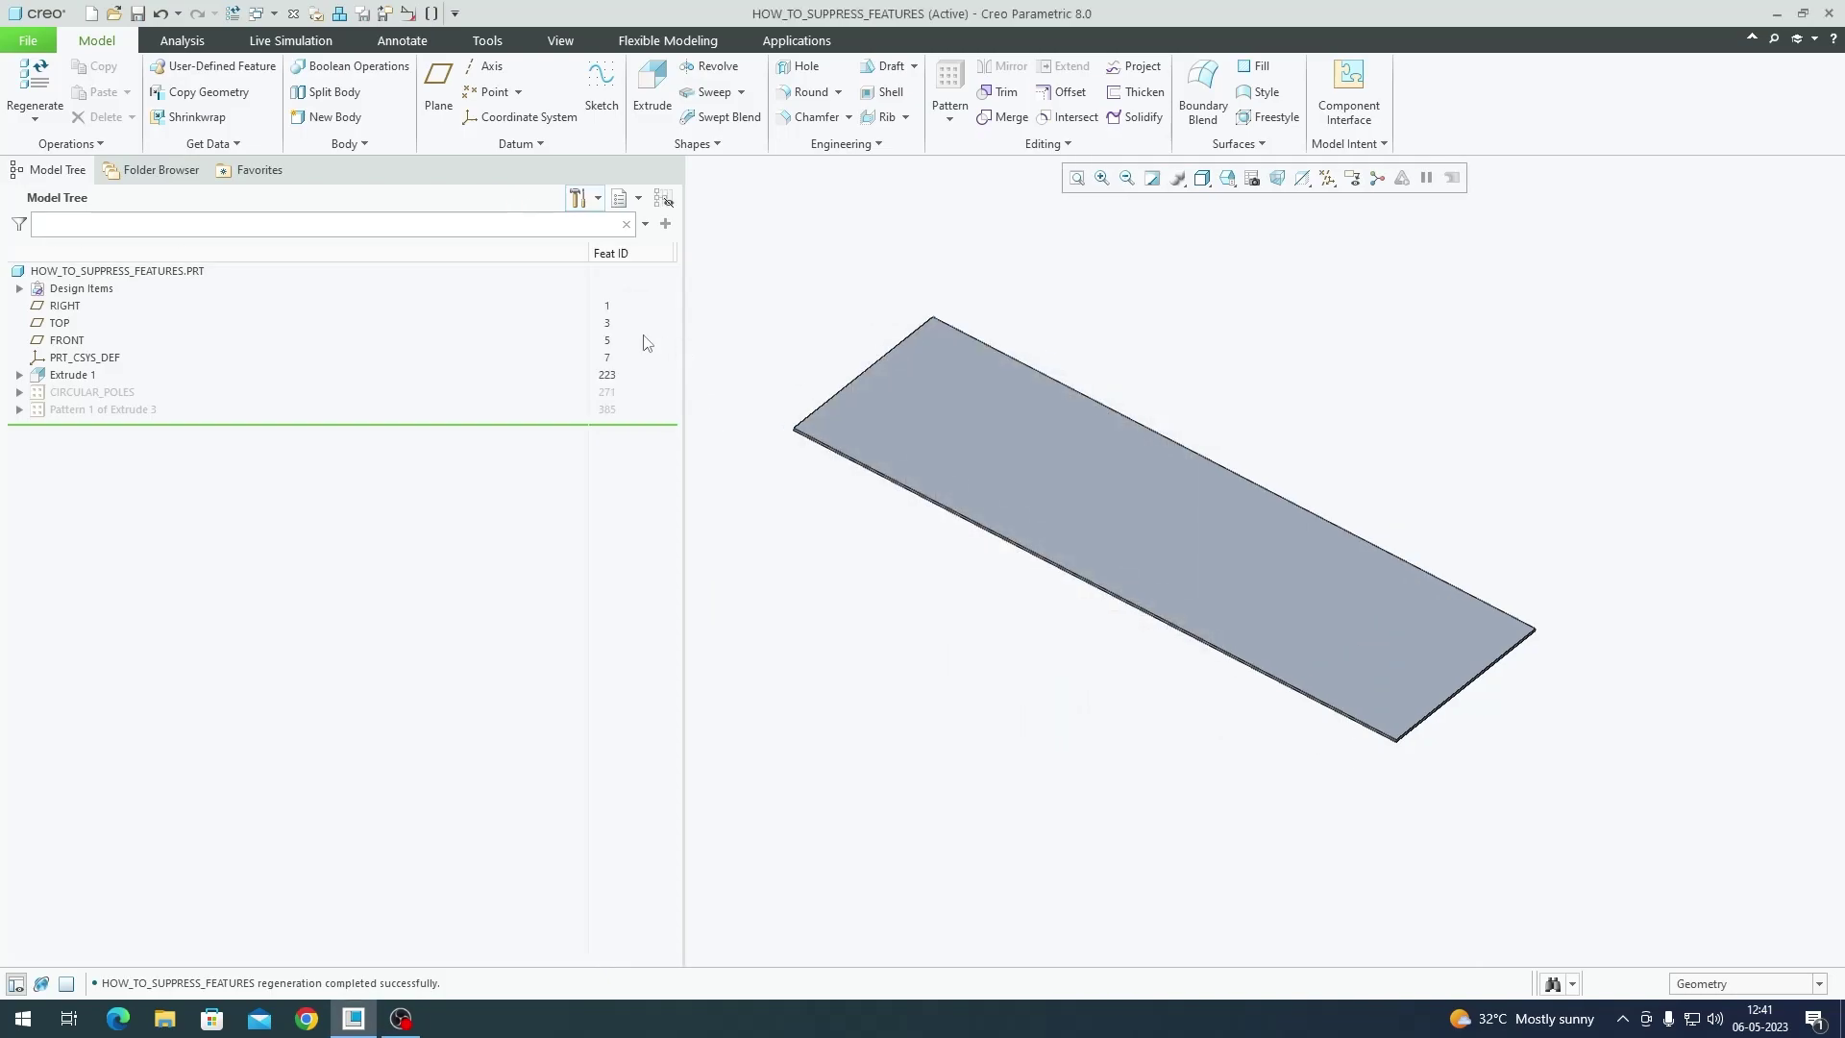
click(615, 411)
drag(586, 257, 348, 256)
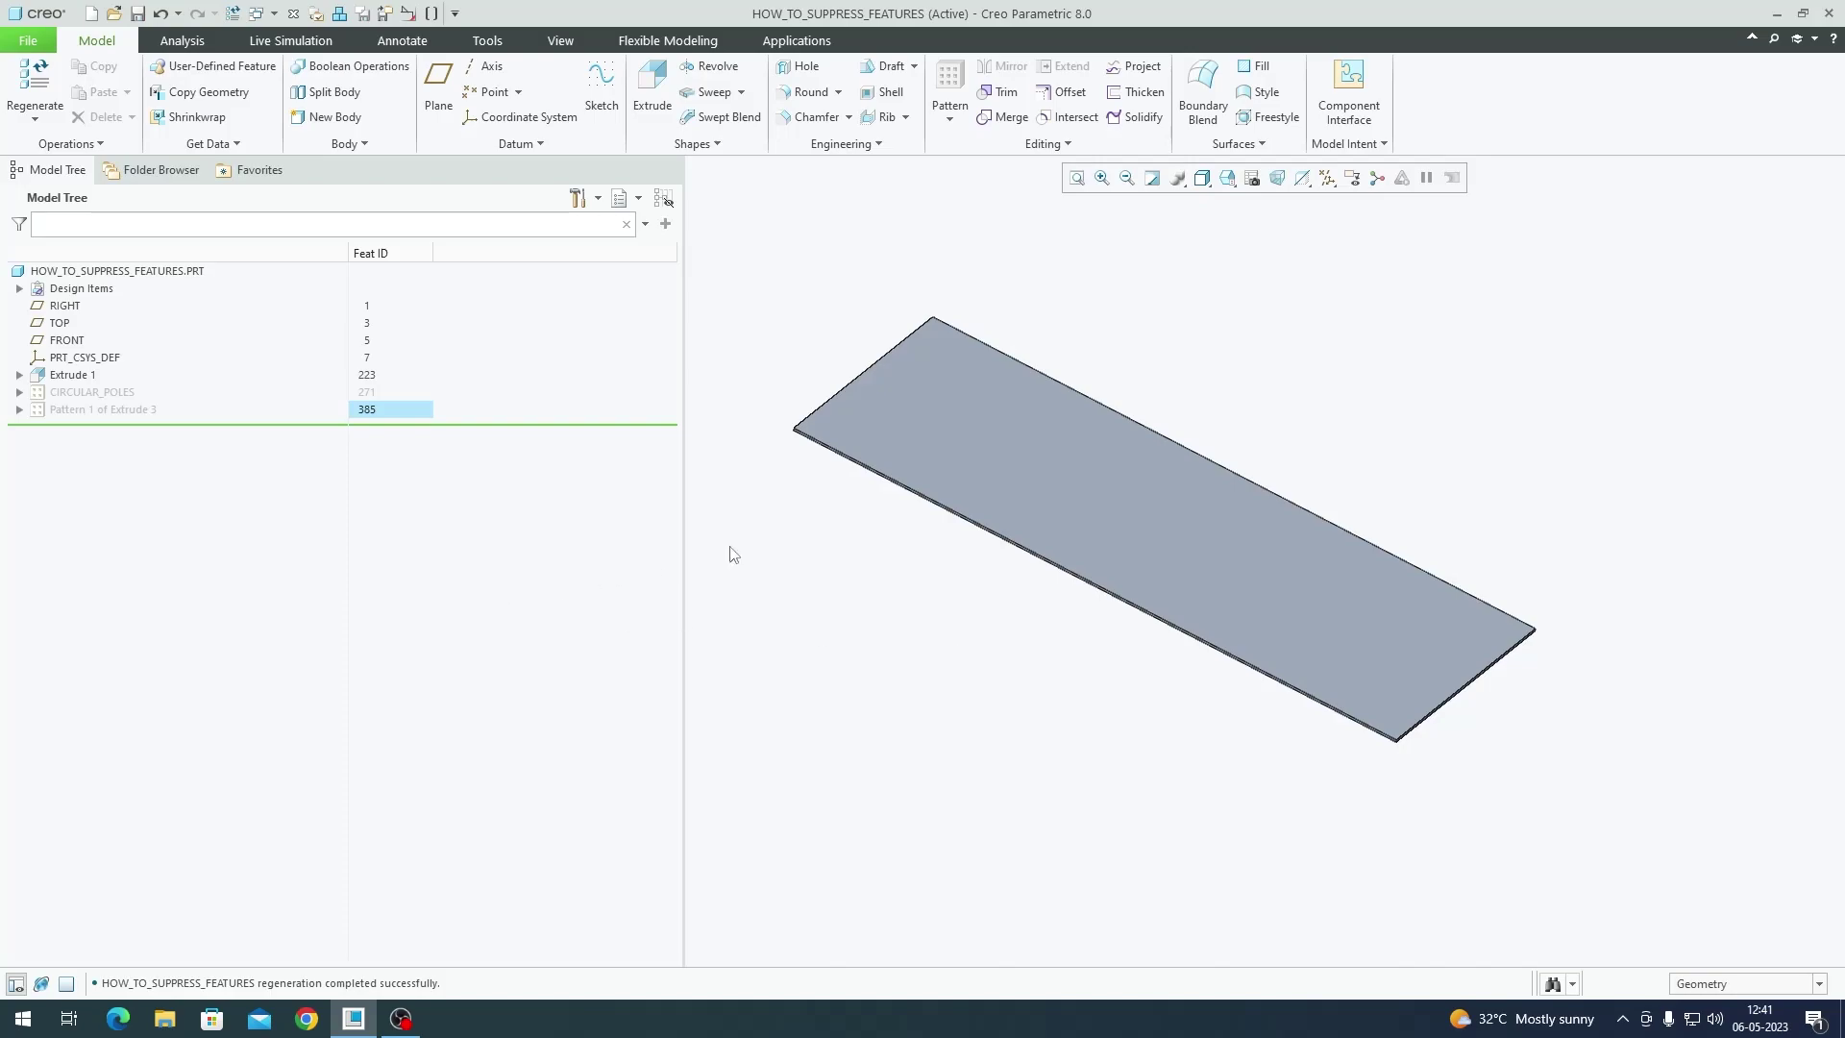
Step: Create a part parameter named POLE_TYPE with the type String
click(487, 40)
click(667, 65)
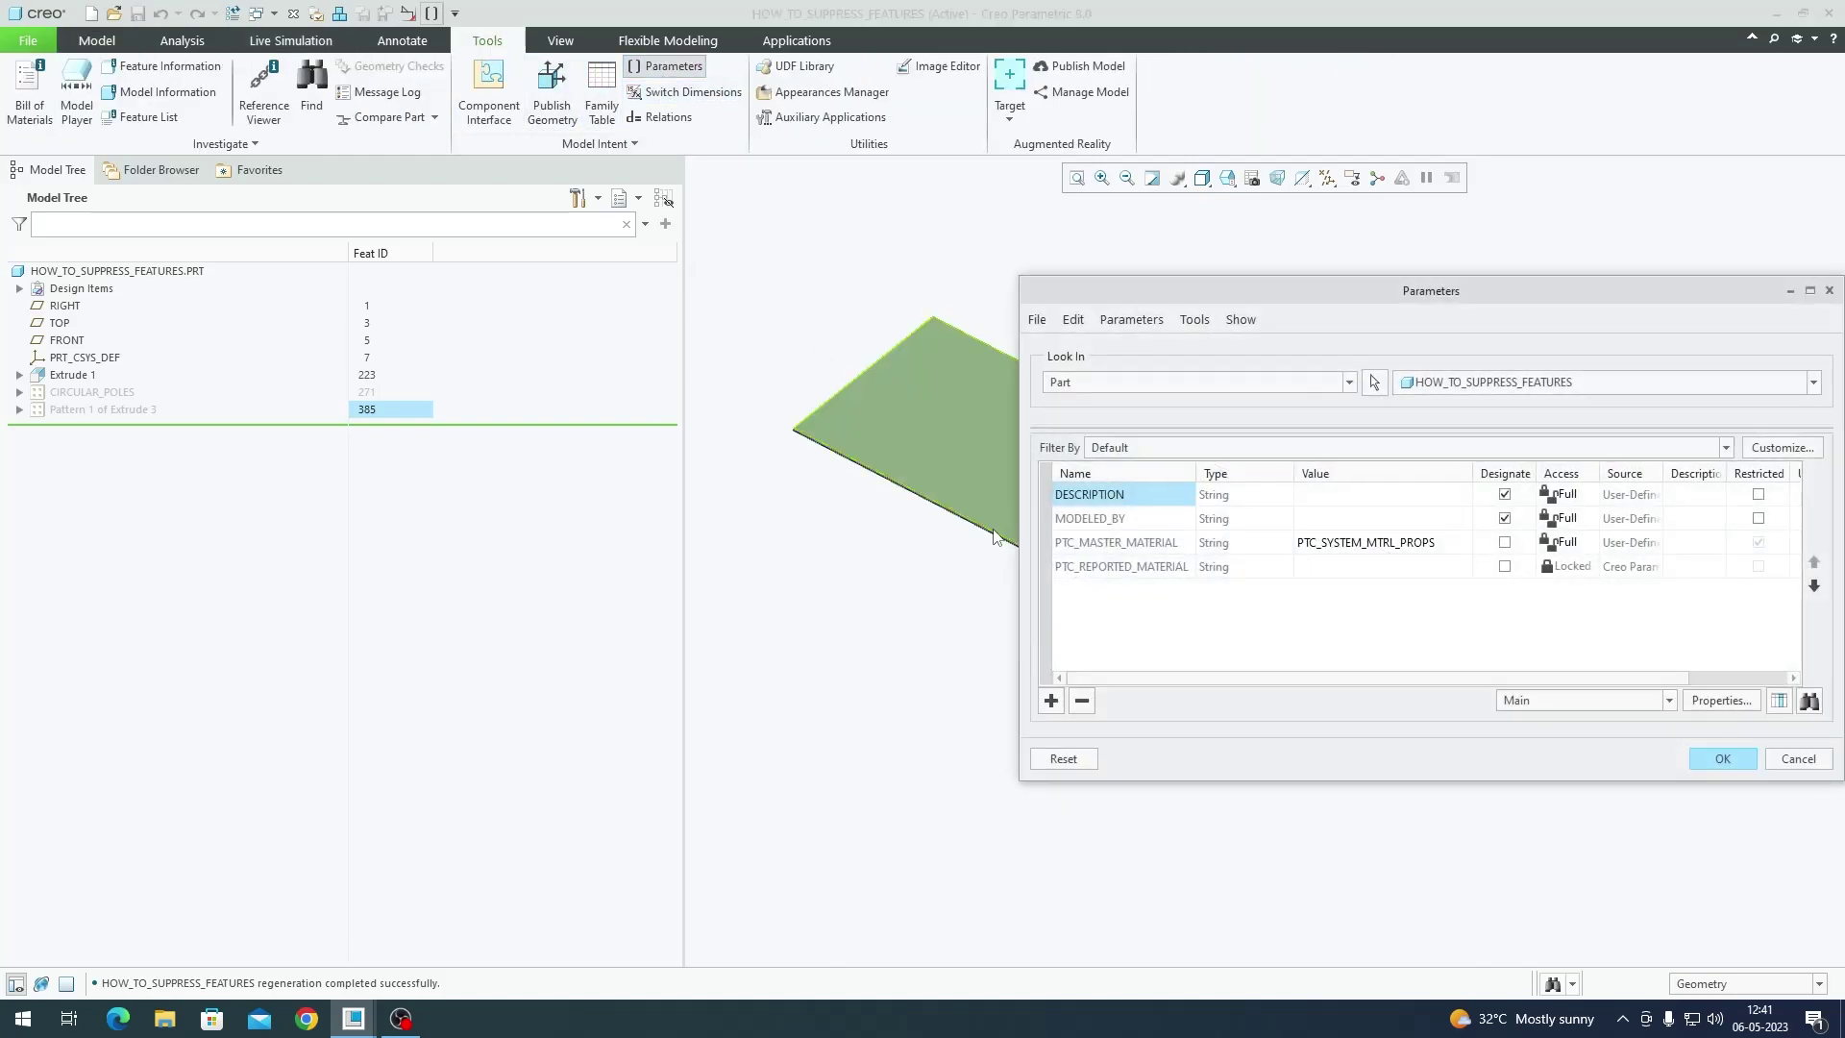
drag(1019, 589, 925, 589)
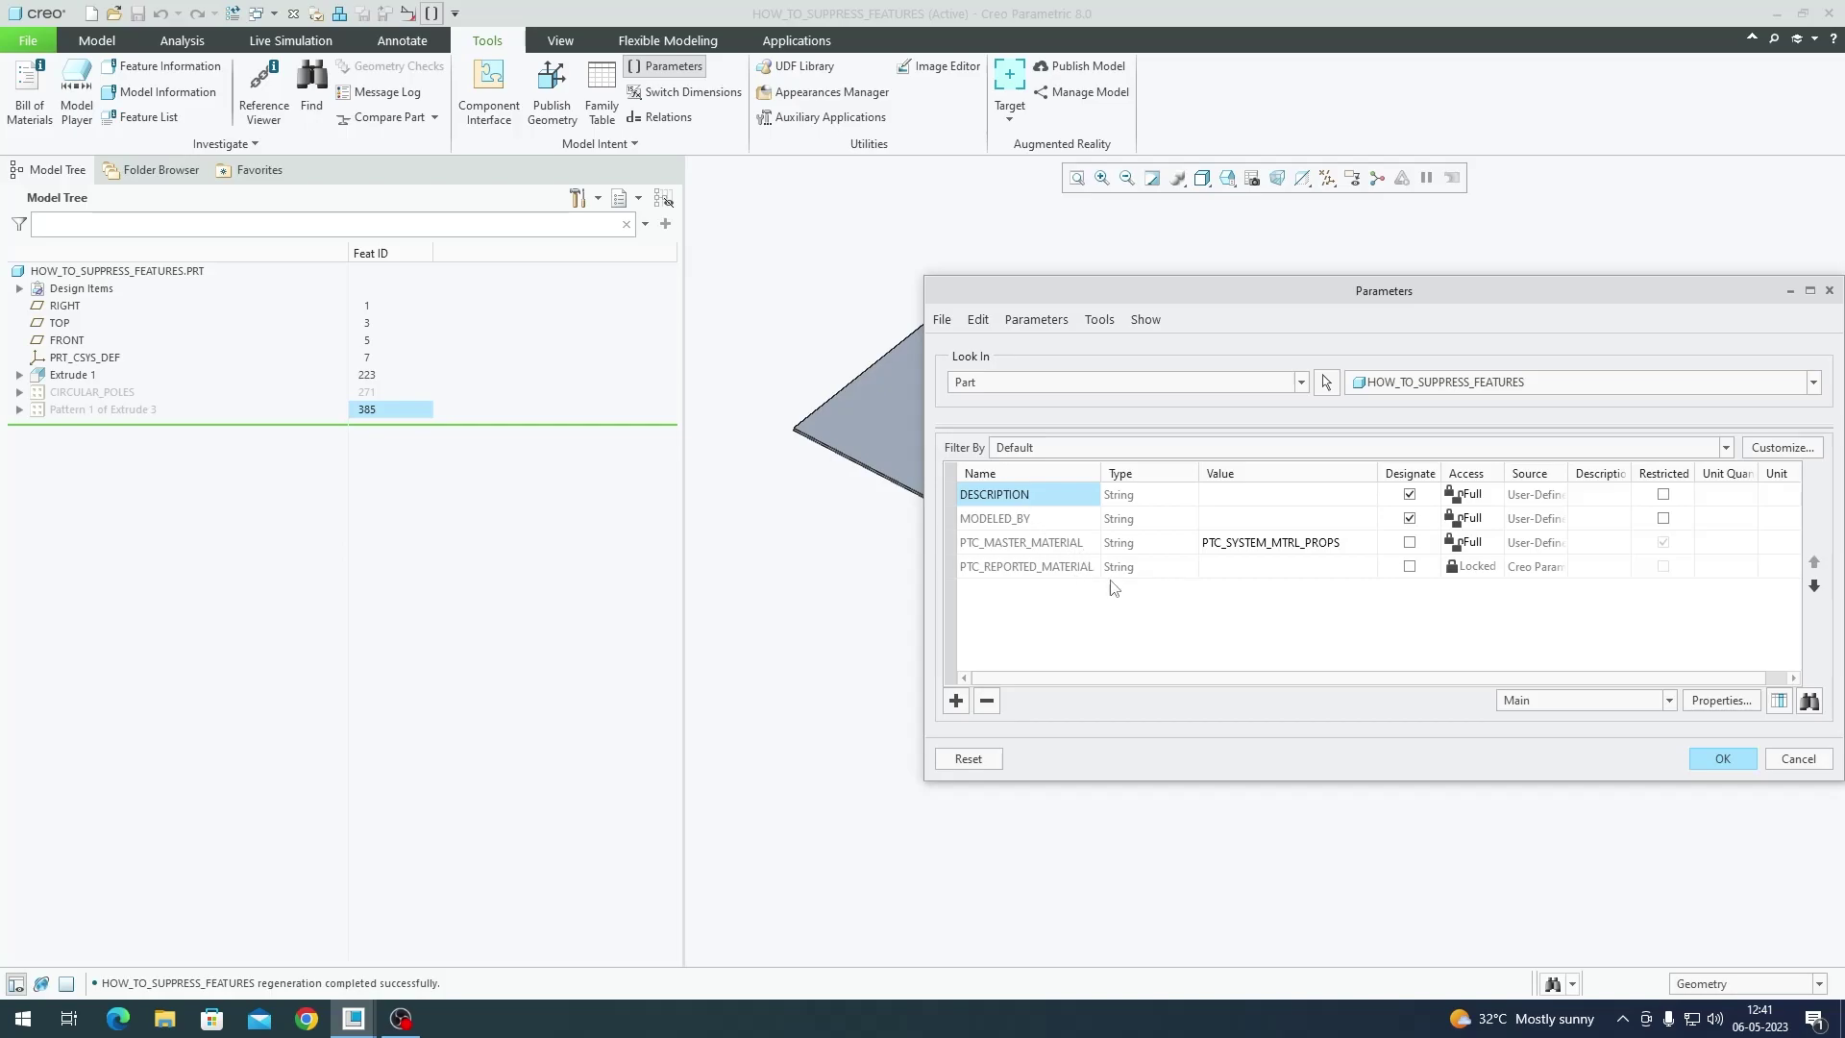
click(957, 702)
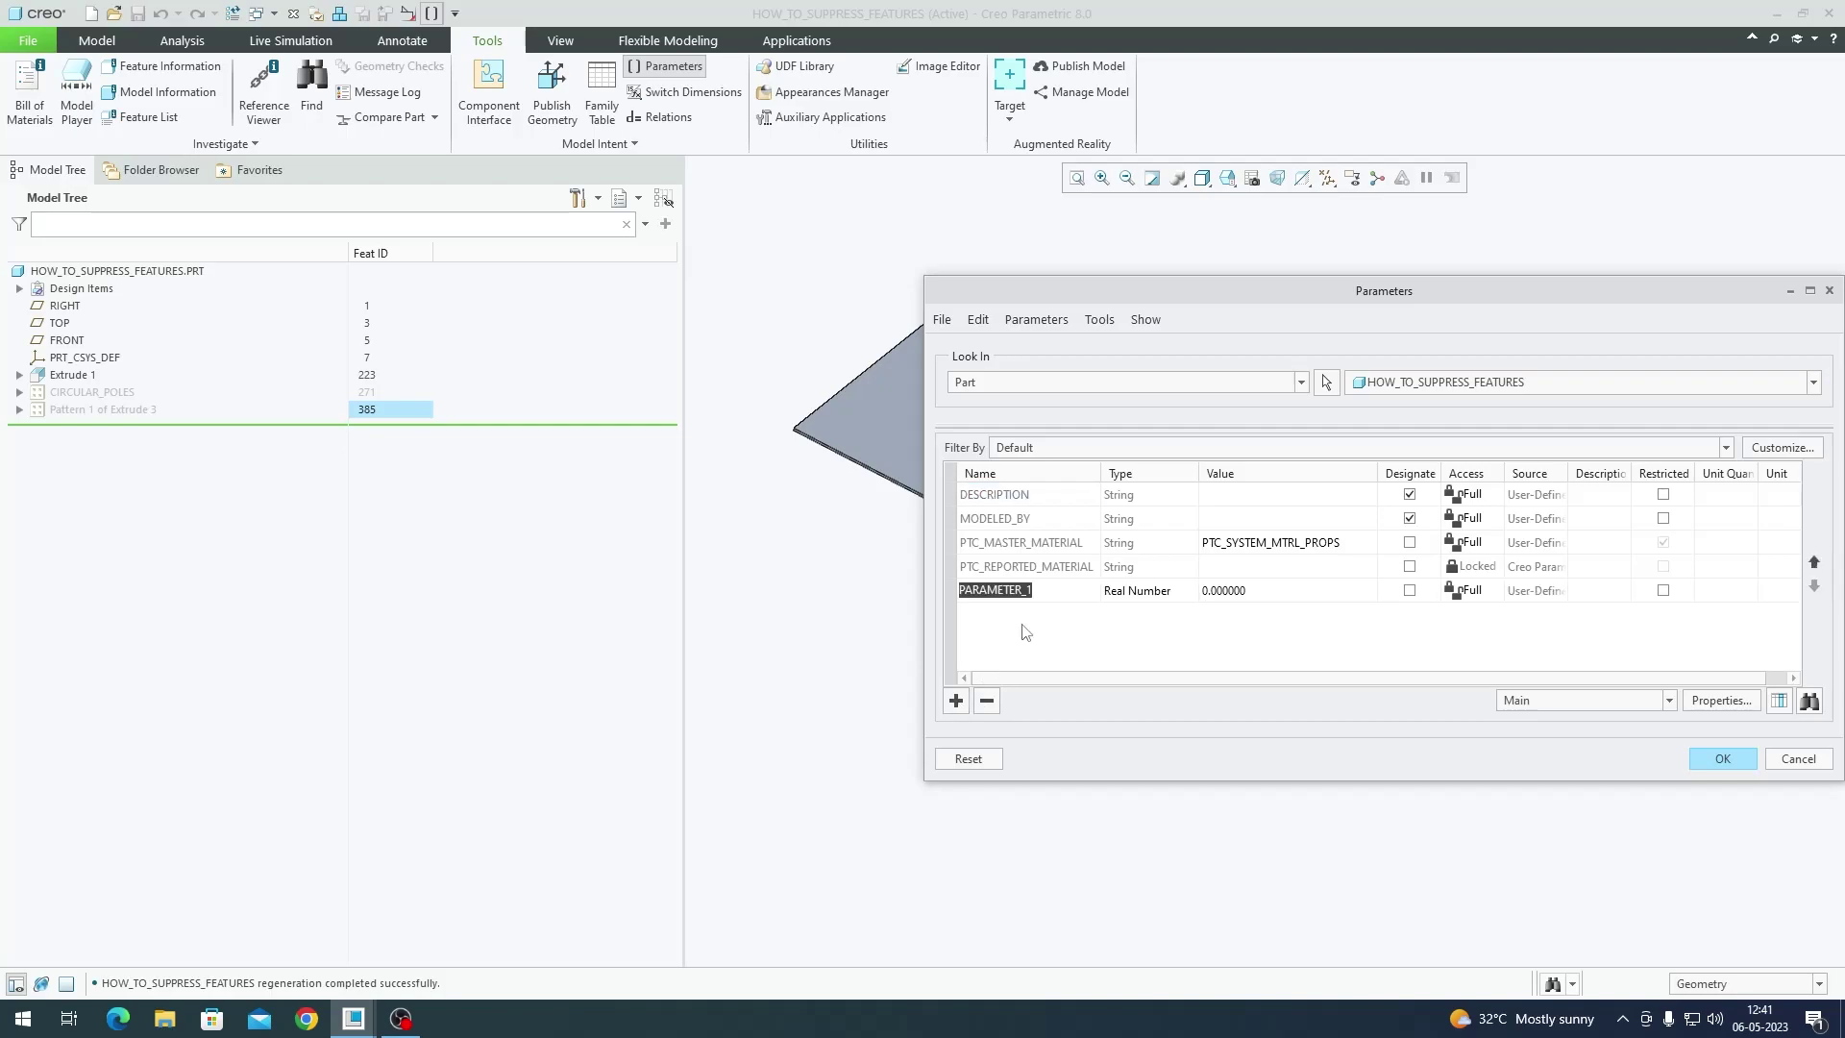
text(POLE_TYPE)
click(1143, 590)
click(1190, 590)
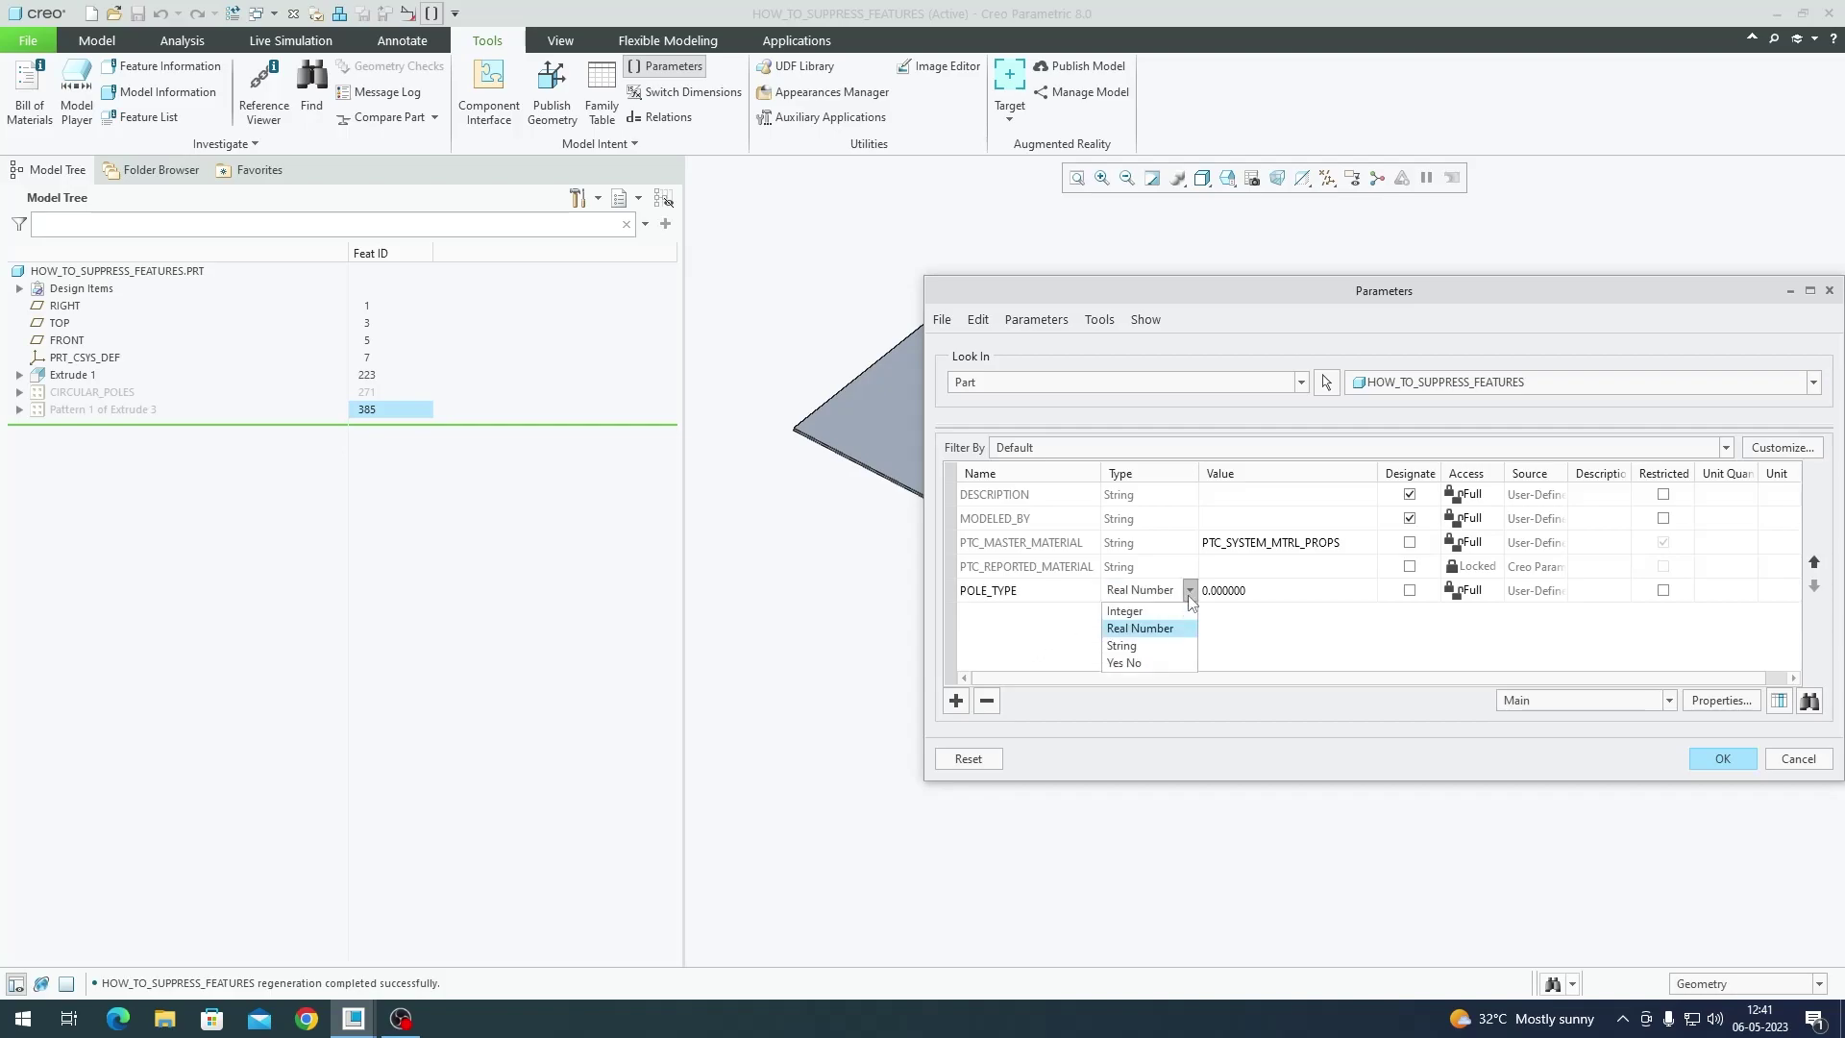
click(1136, 645)
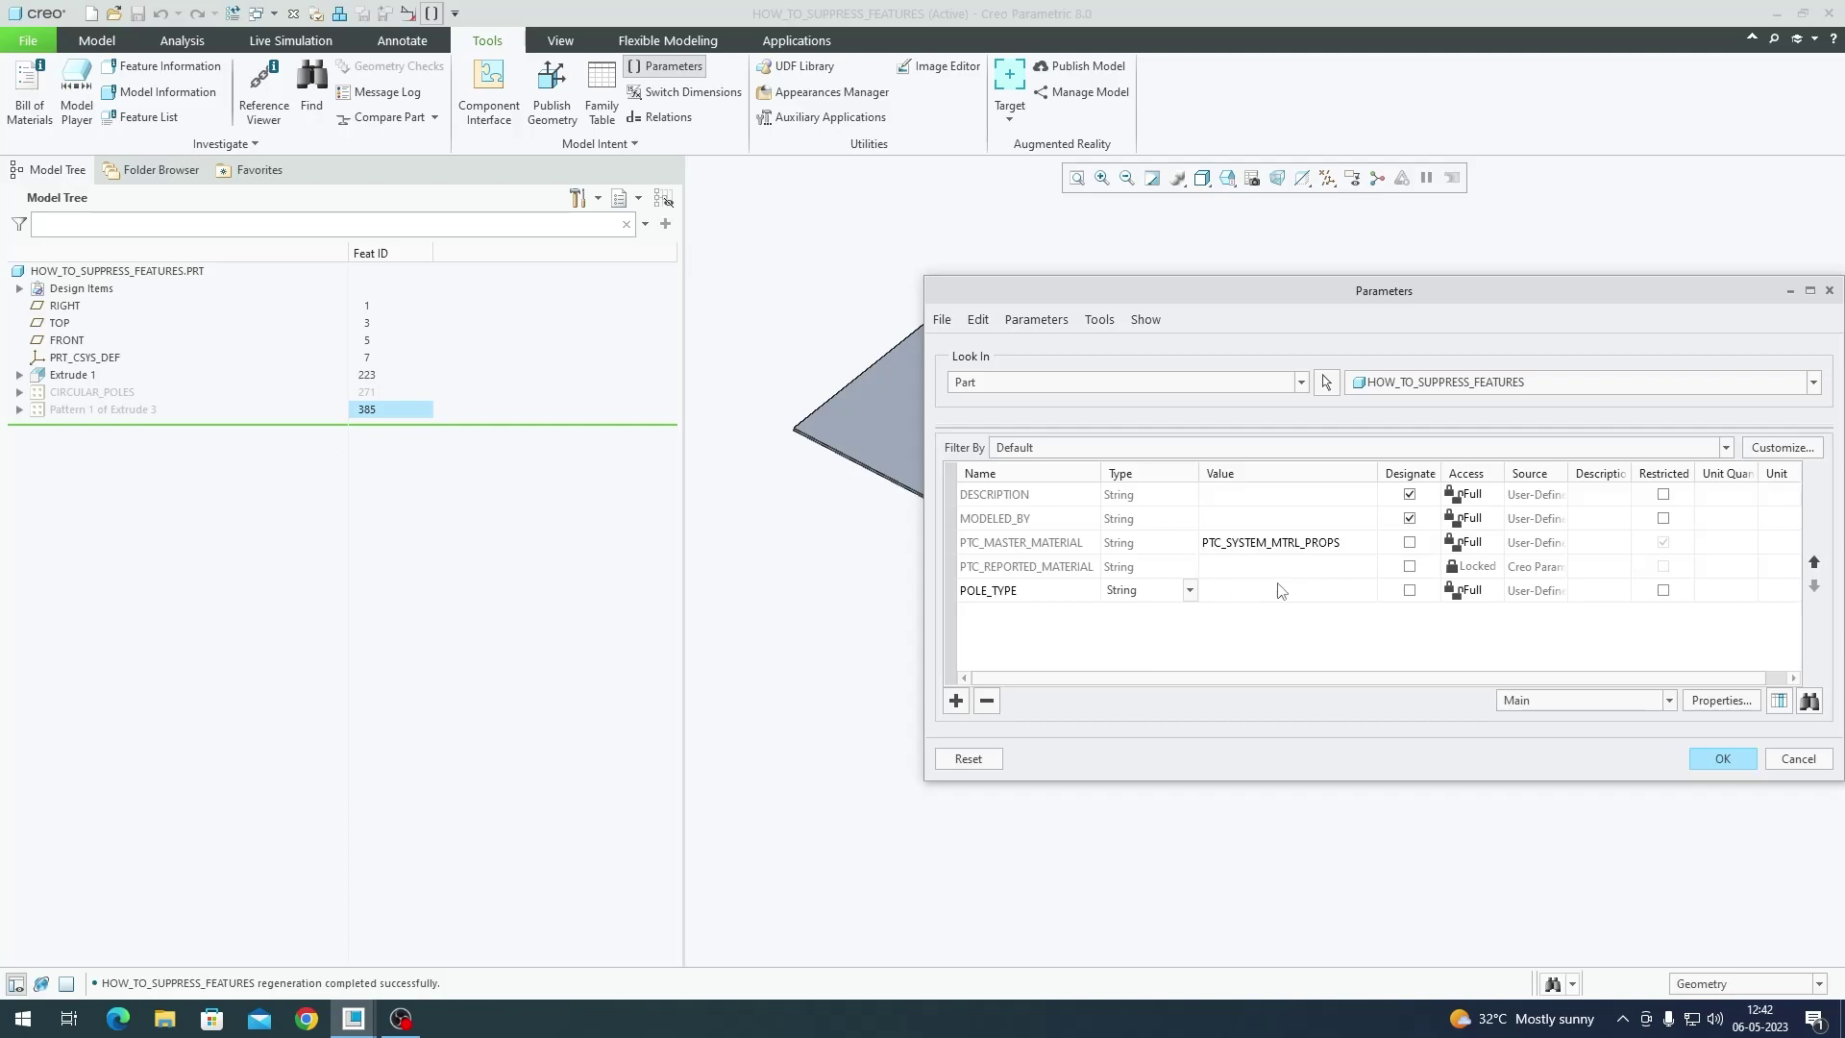
click(1302, 594)
click(1749, 760)
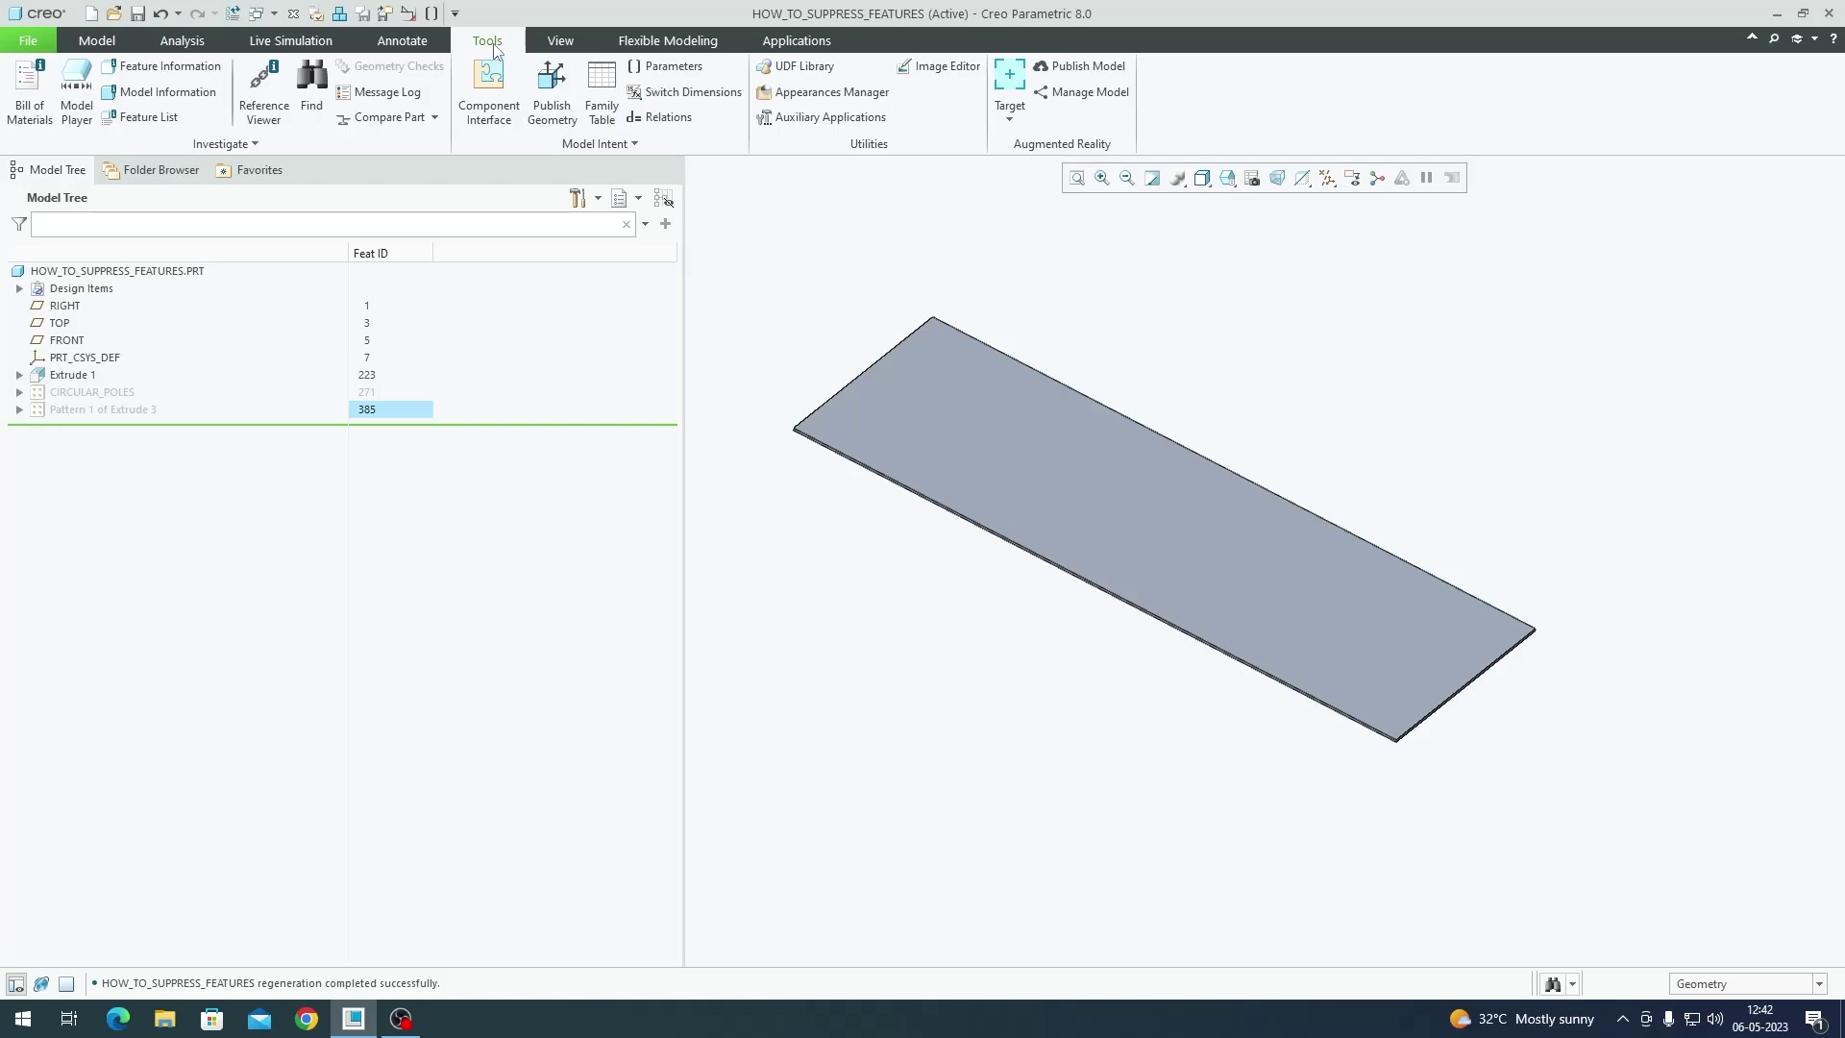
Step: Review the part's program design listing down to the circular pole pattern's feature entries and dimensions
click(632, 144)
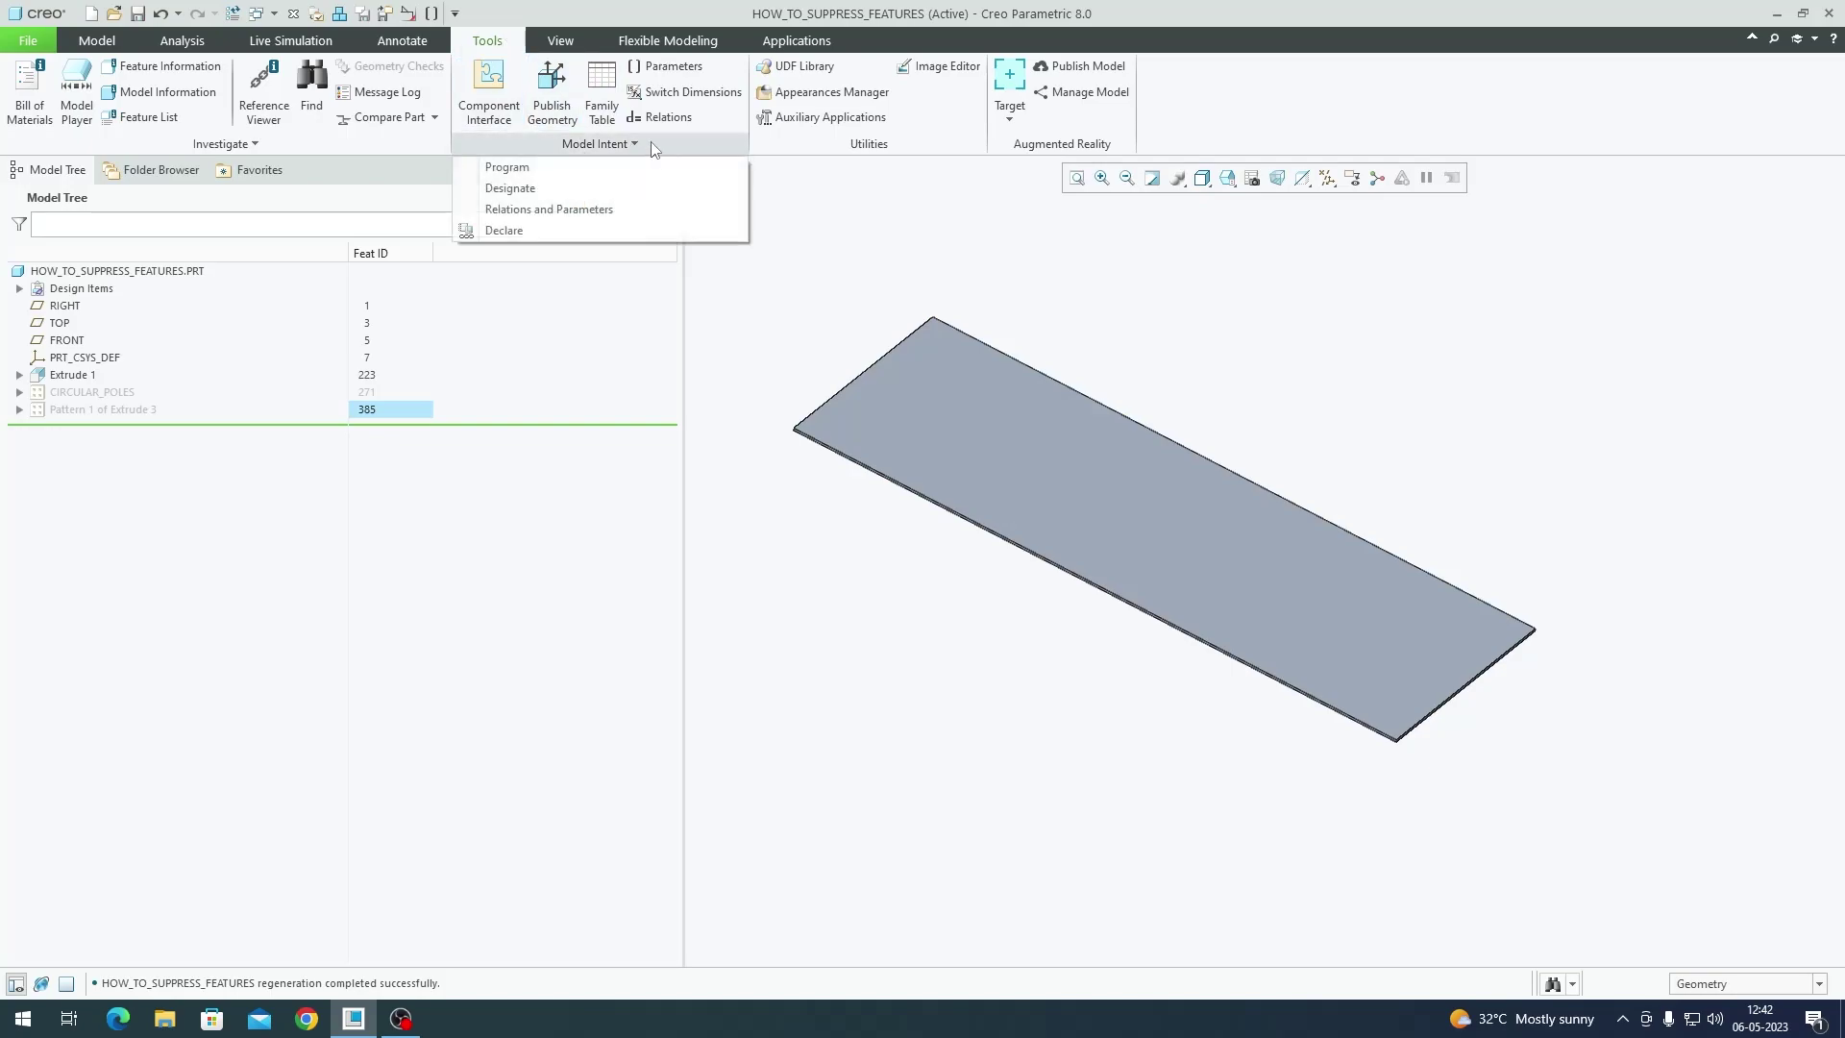
click(585, 168)
click(1779, 218)
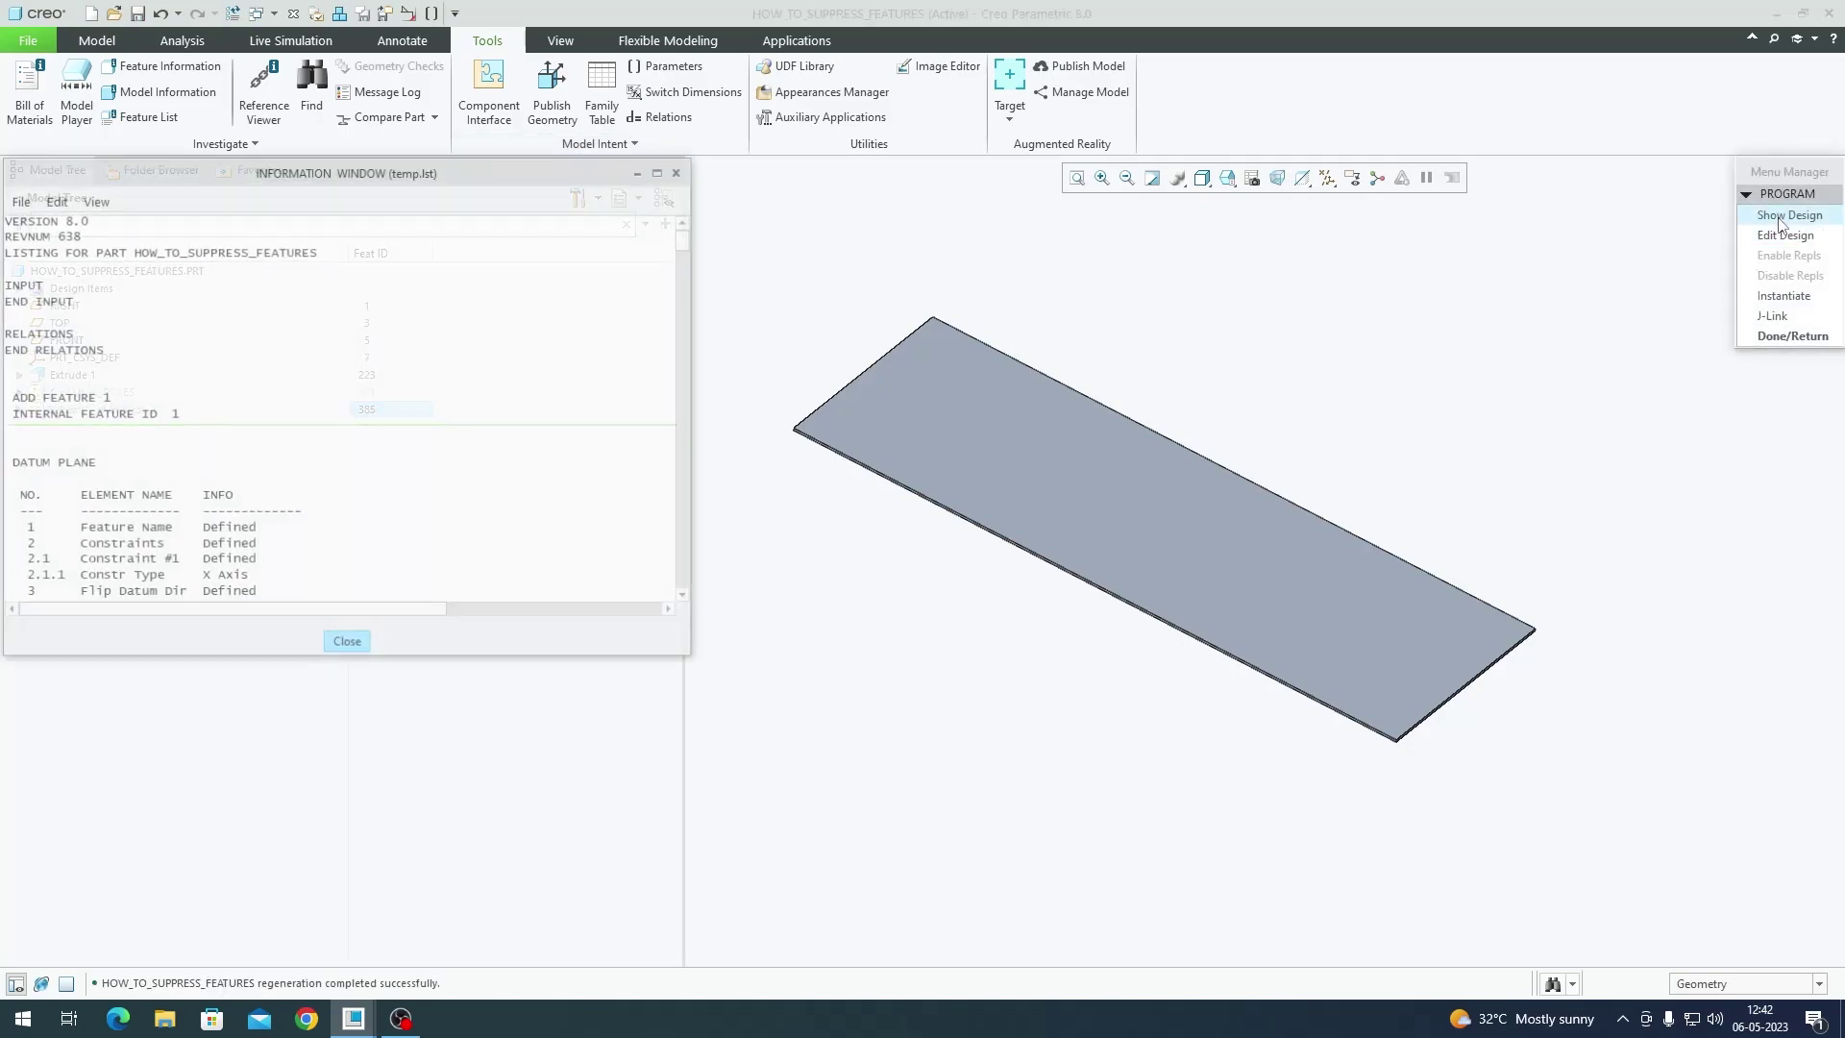
scroll(298, 384, down, 4)
drag(405, 191, 1199, 258)
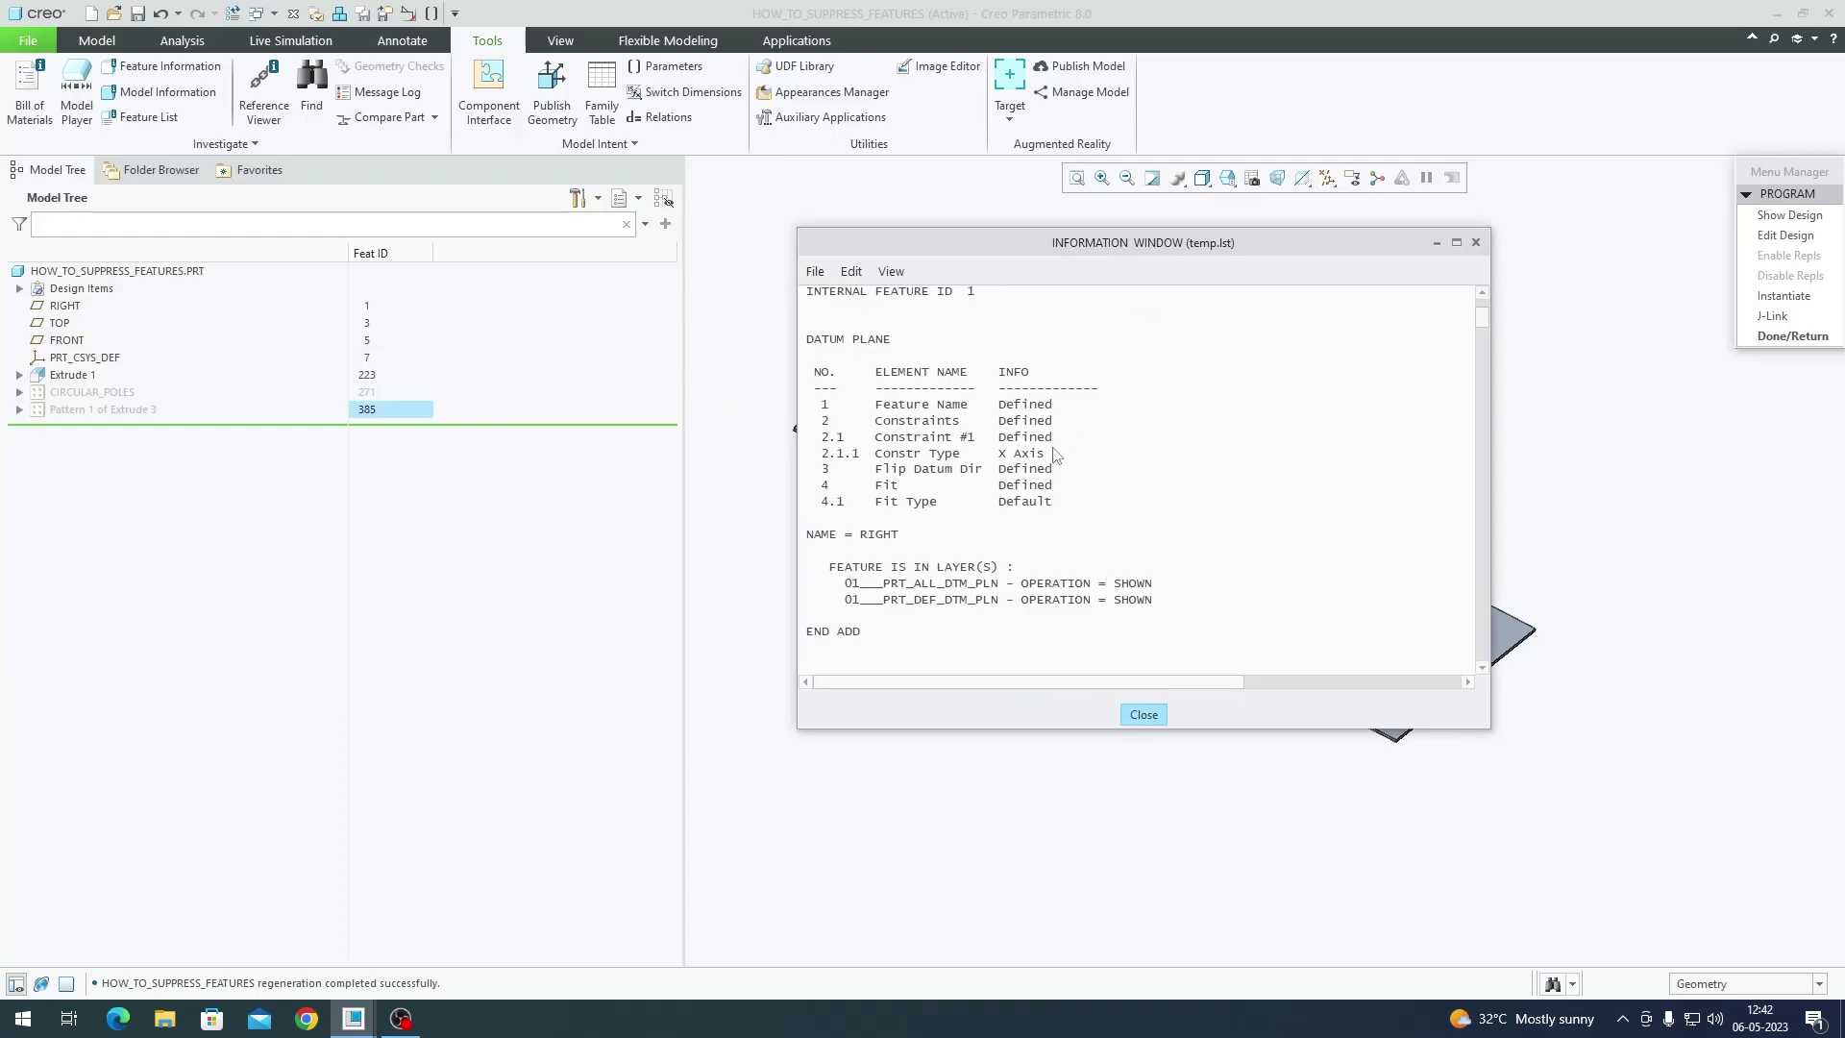
scroll(1054, 455, down, 10)
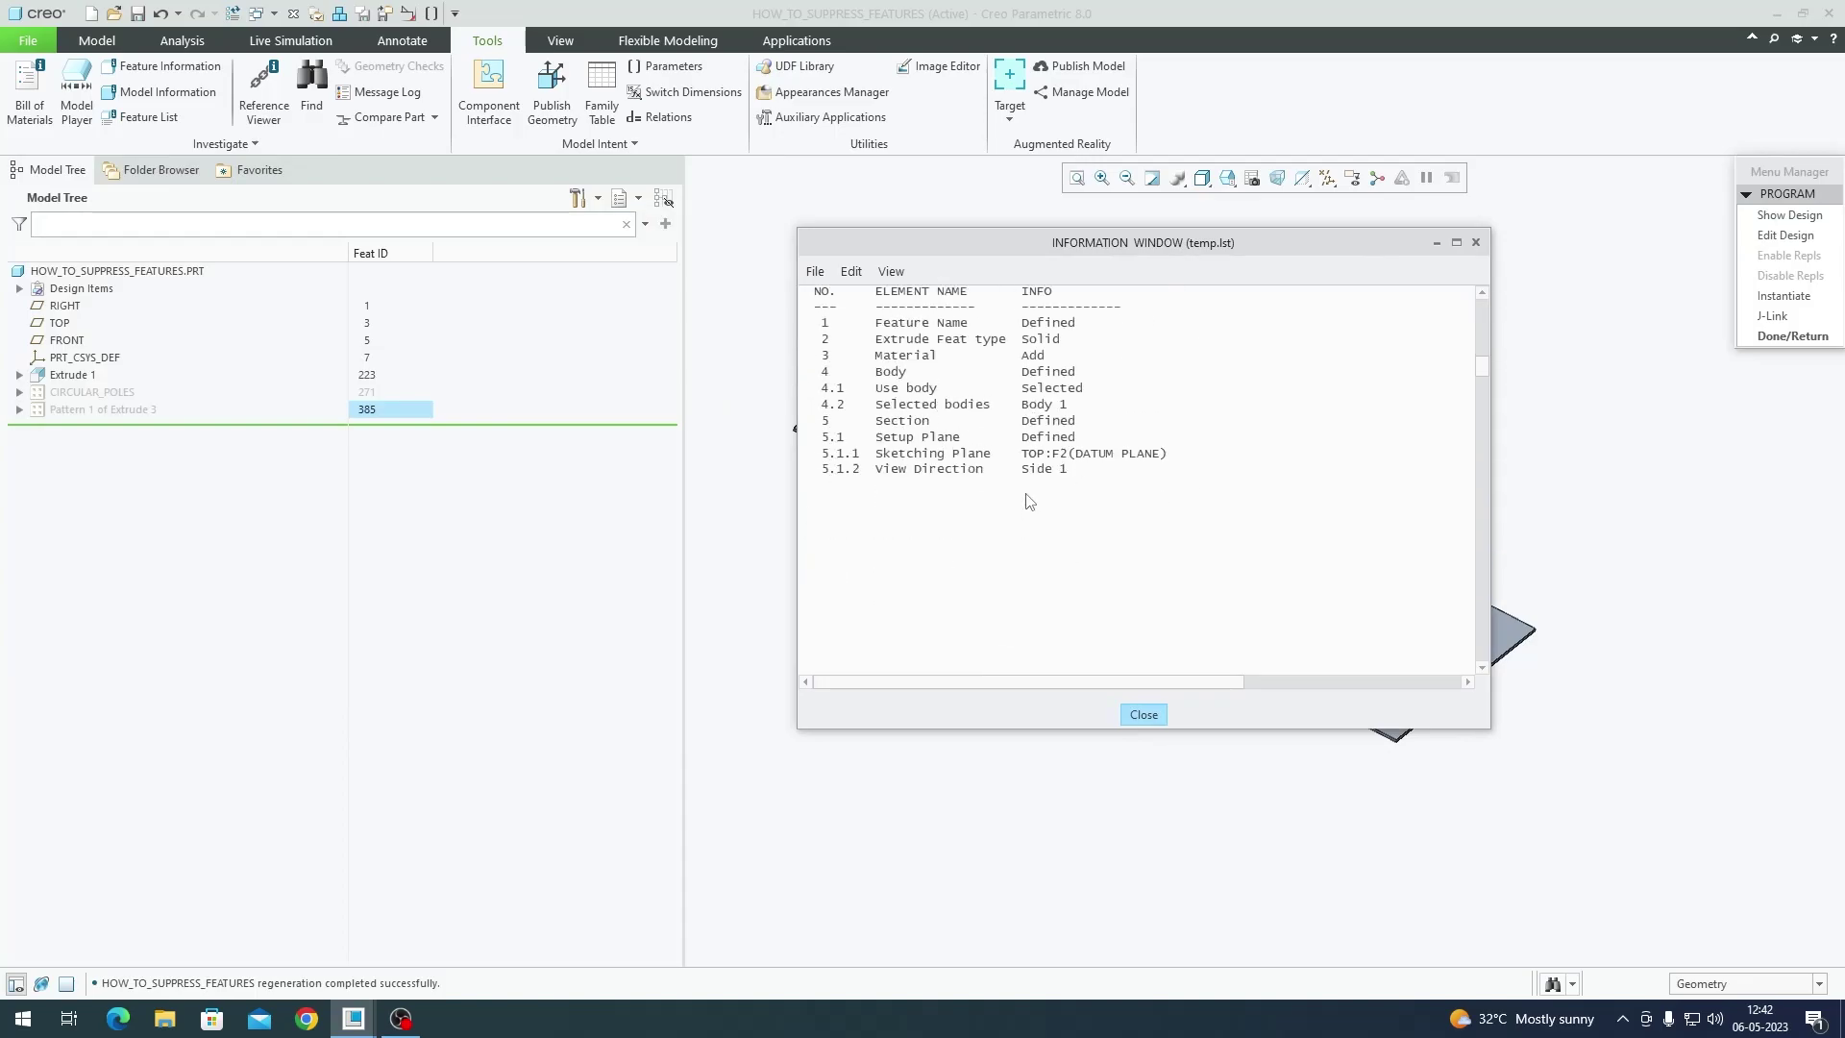
scroll(1029, 500, down, 10)
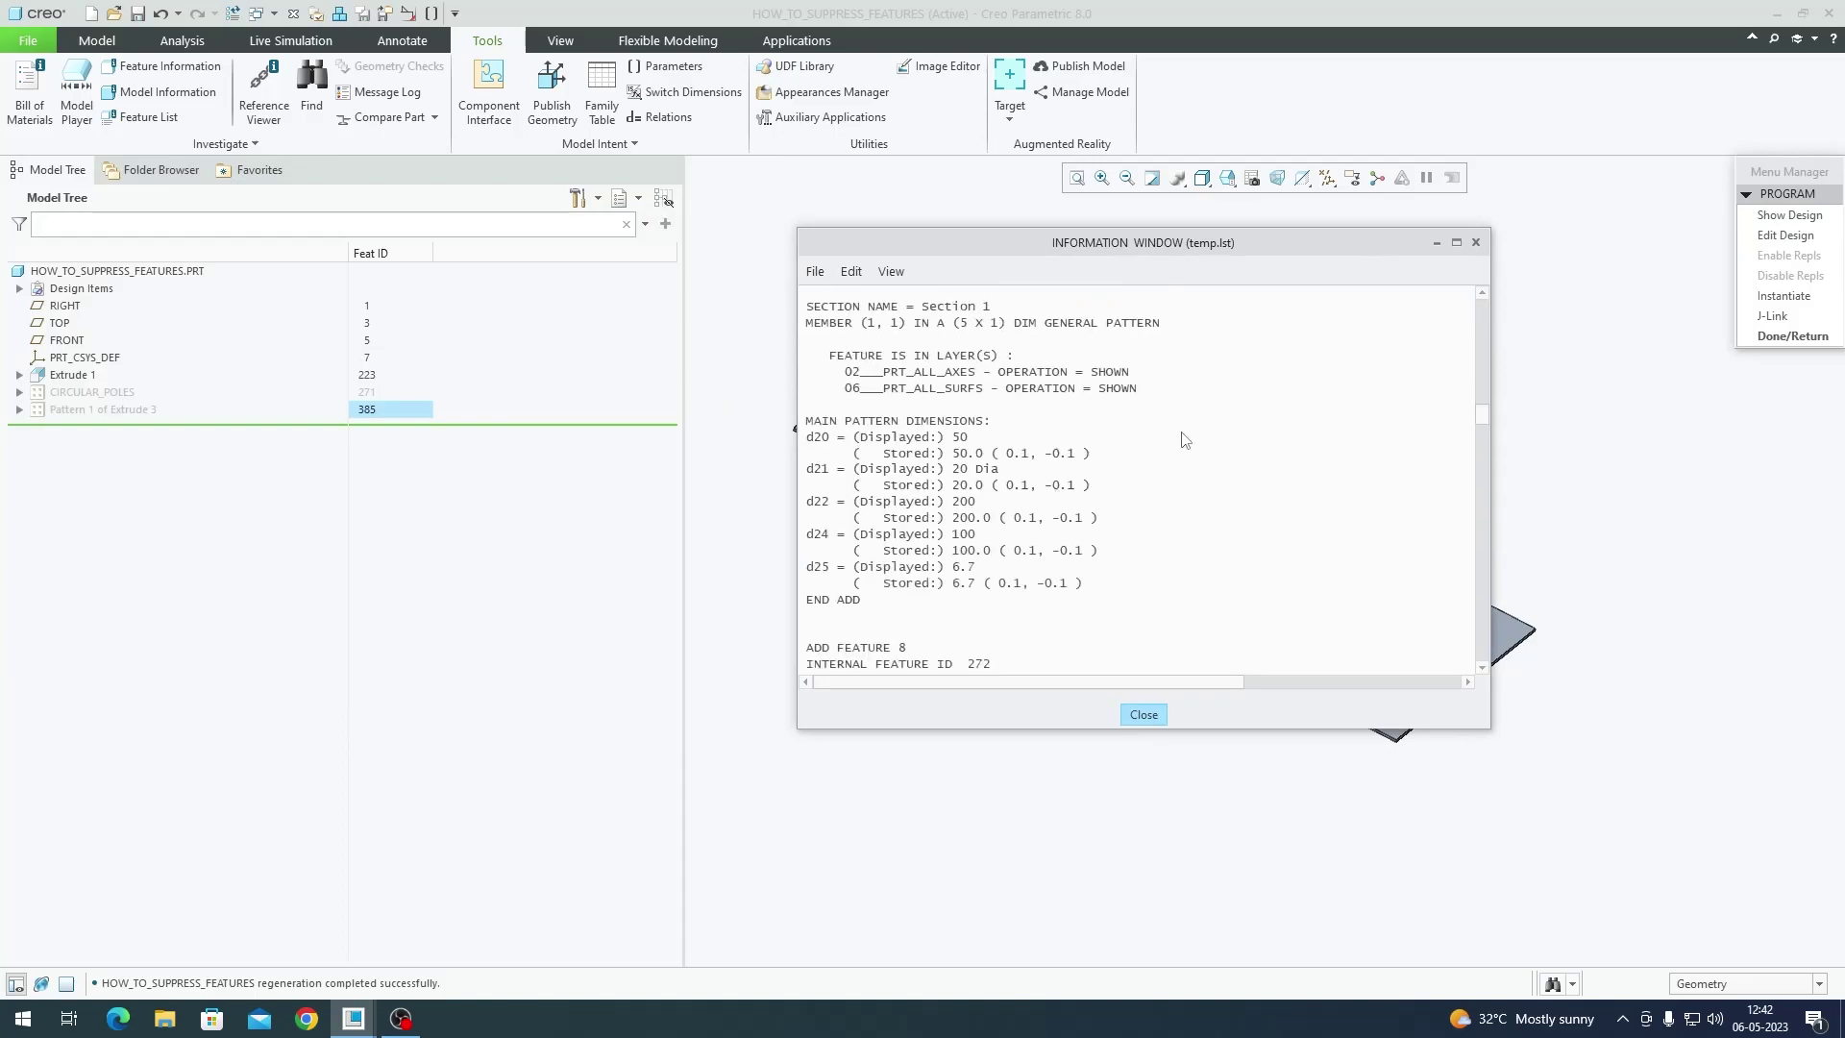
click(1476, 242)
Step: Open the part's program design for editing in Notepad and place the text window beside the model tree
click(1776, 236)
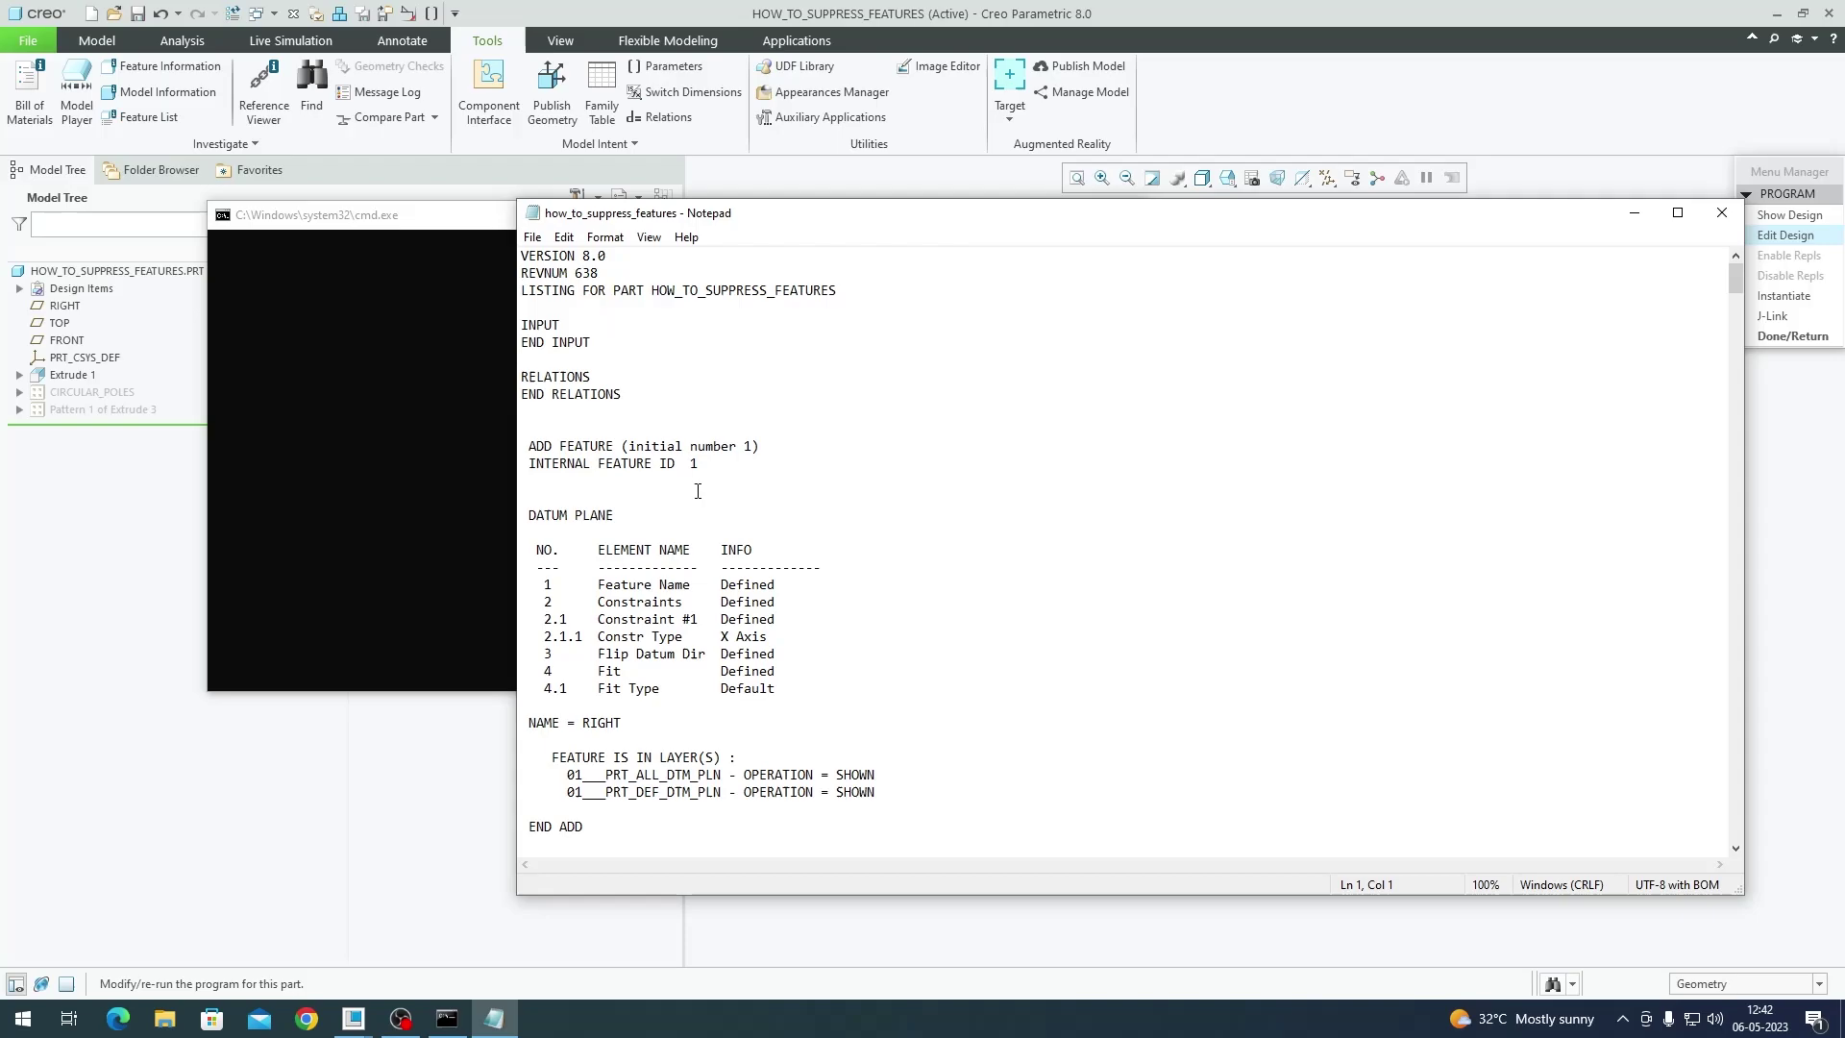
scroll(721, 530, down, 8)
scroll(721, 530, up, 8)
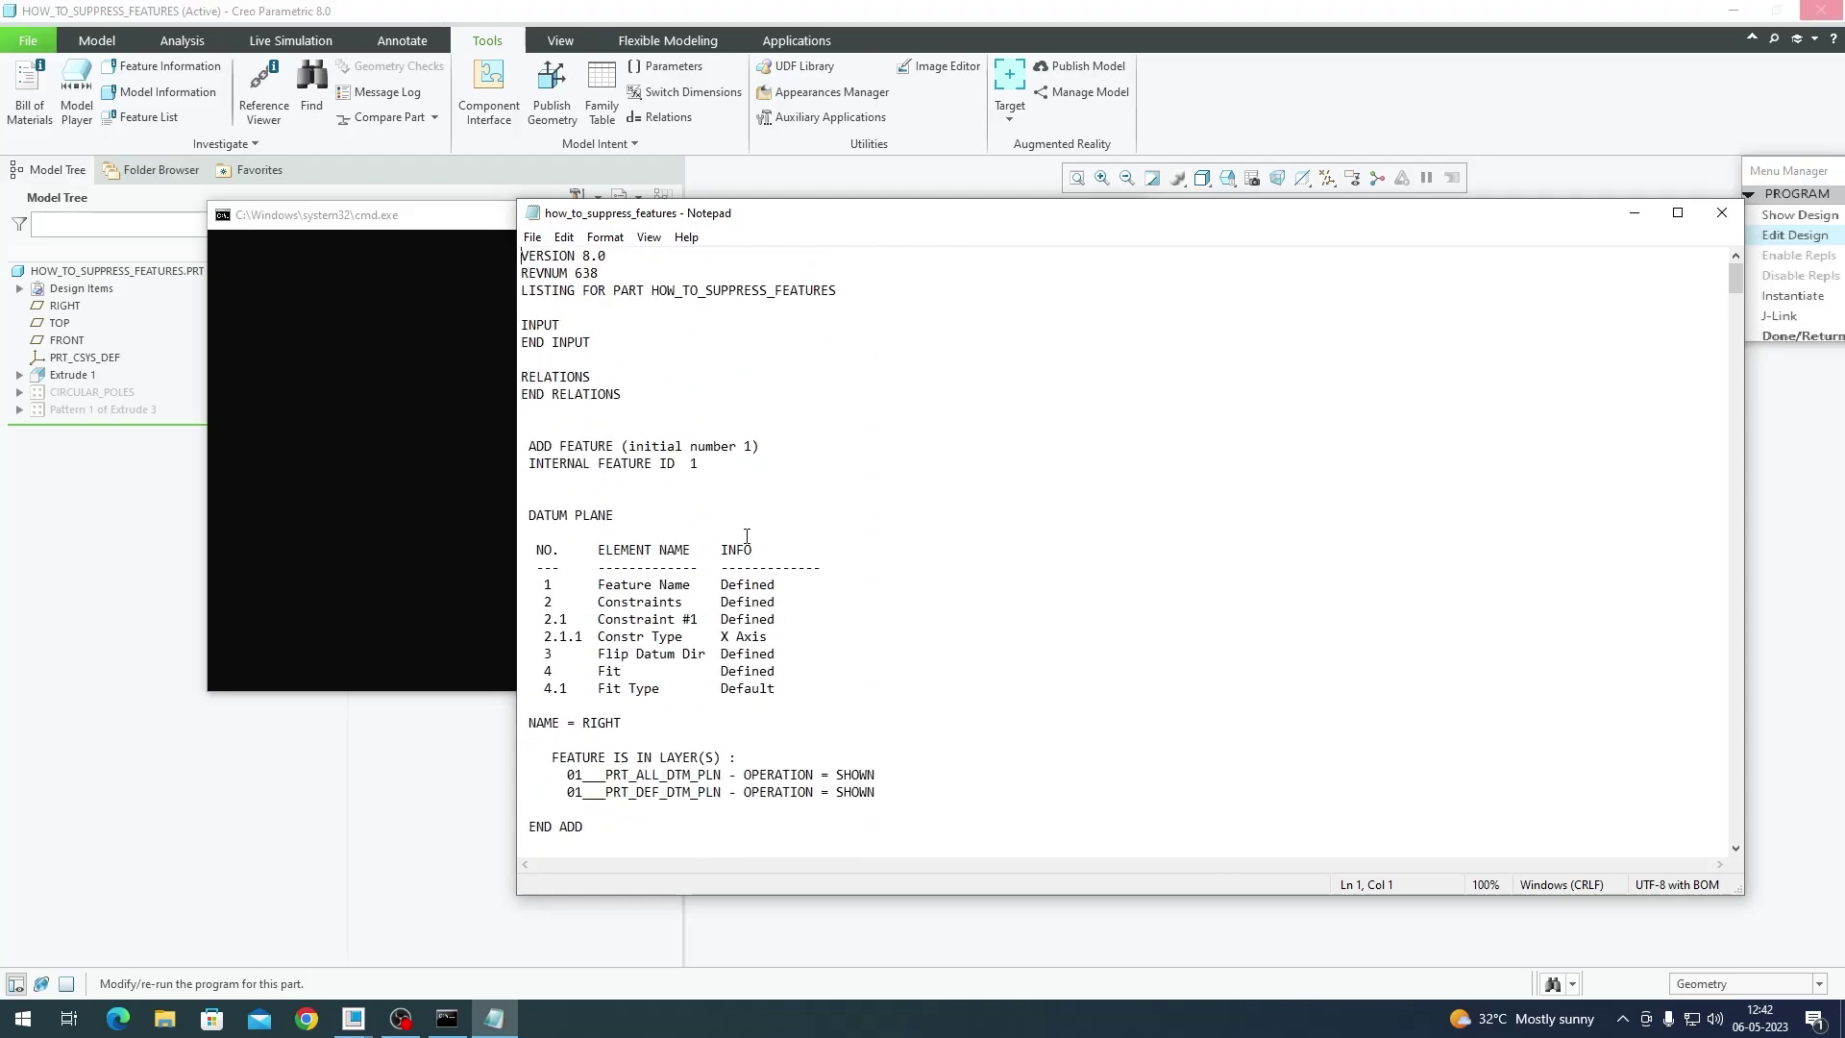
drag(378, 224, 924, 224)
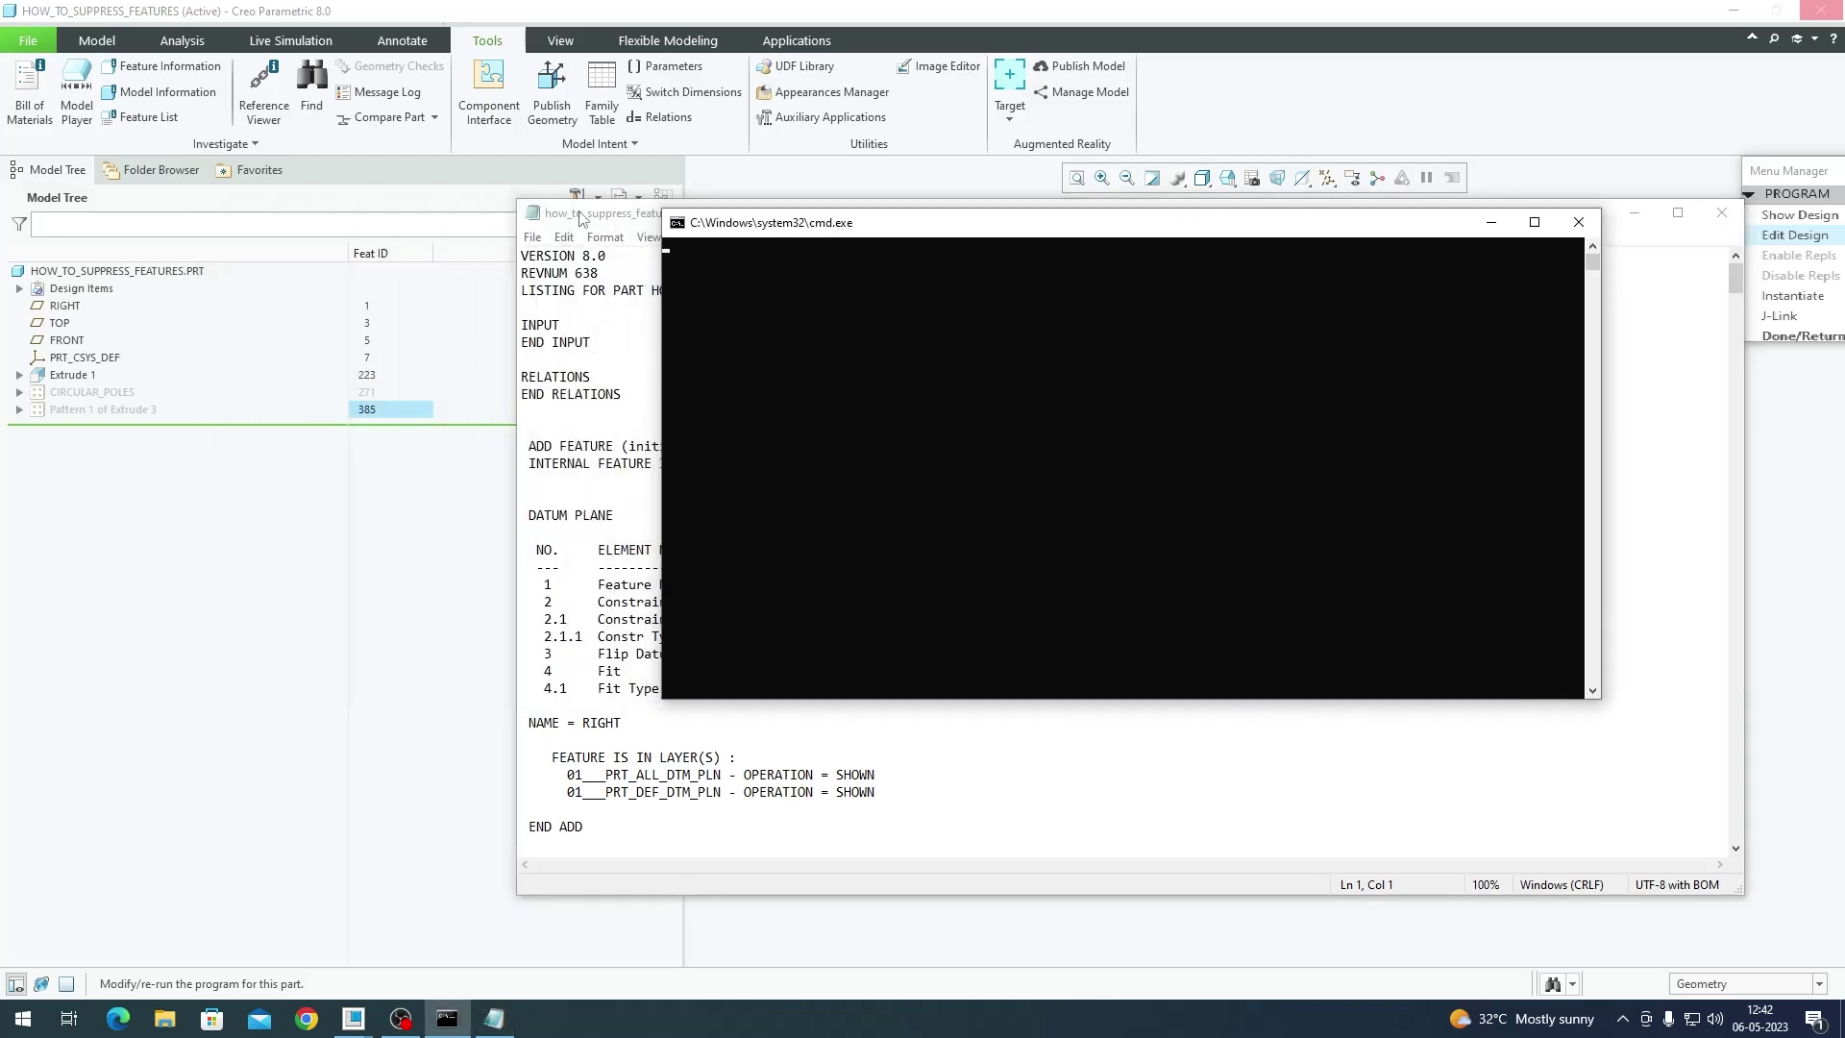
click(585, 219)
drag(586, 219, 728, 231)
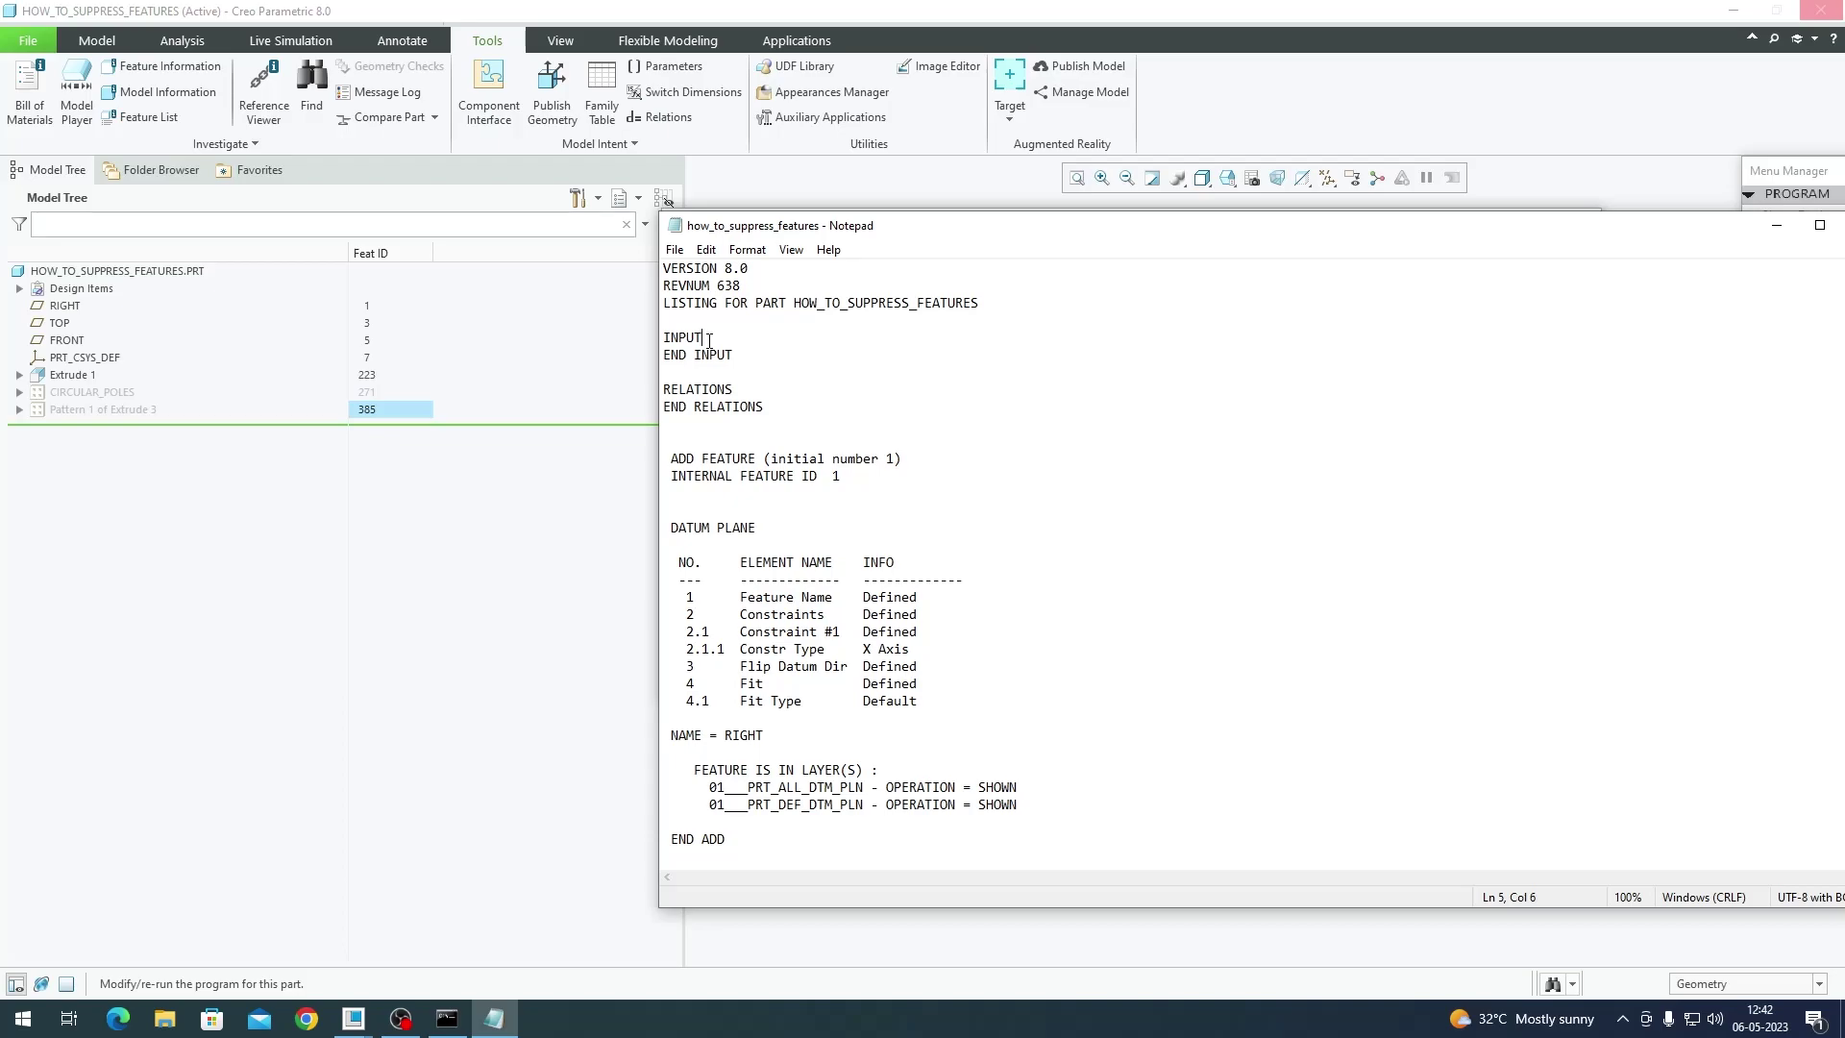
Step: Declare POLE_TYPE STRING with the prompt "ENTER POLE TYPE" in the INPUT section of the program
drag(664, 337, 733, 351)
click(712, 339)
key(Return)
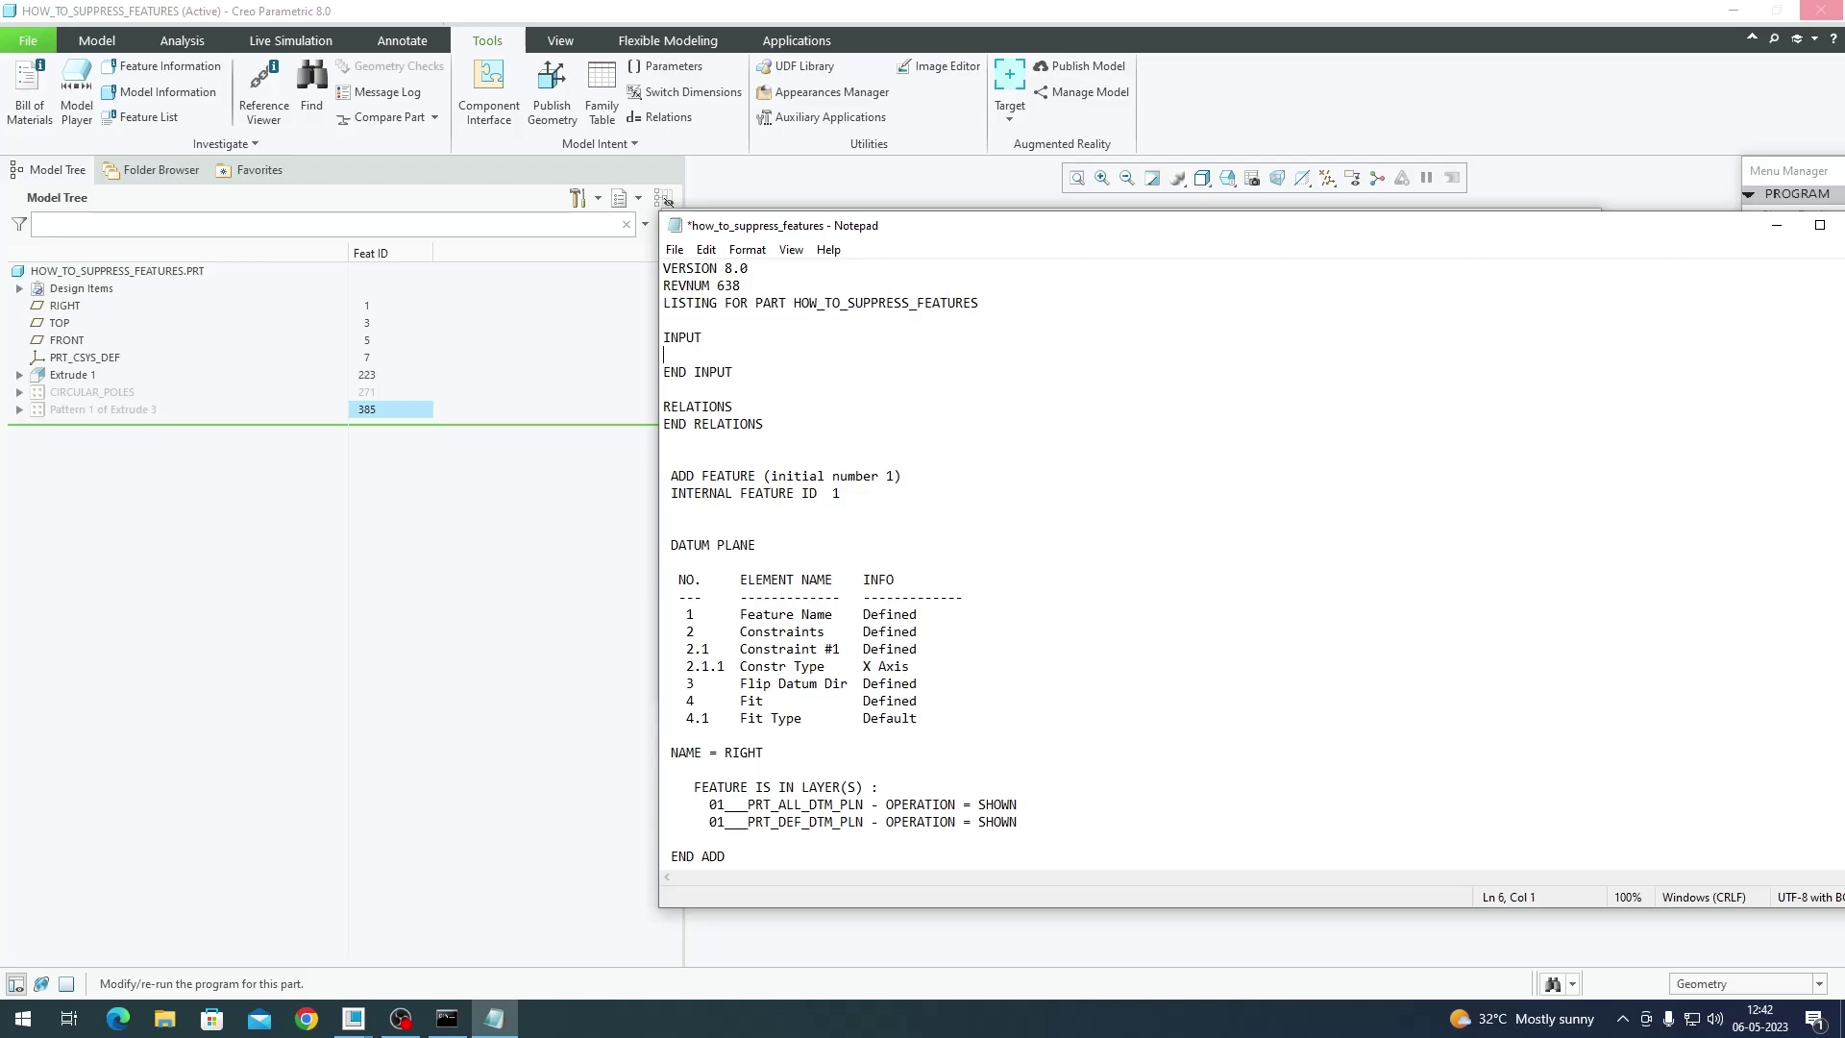
text(POLE_TYPE)
text(STRING)
key(Return)
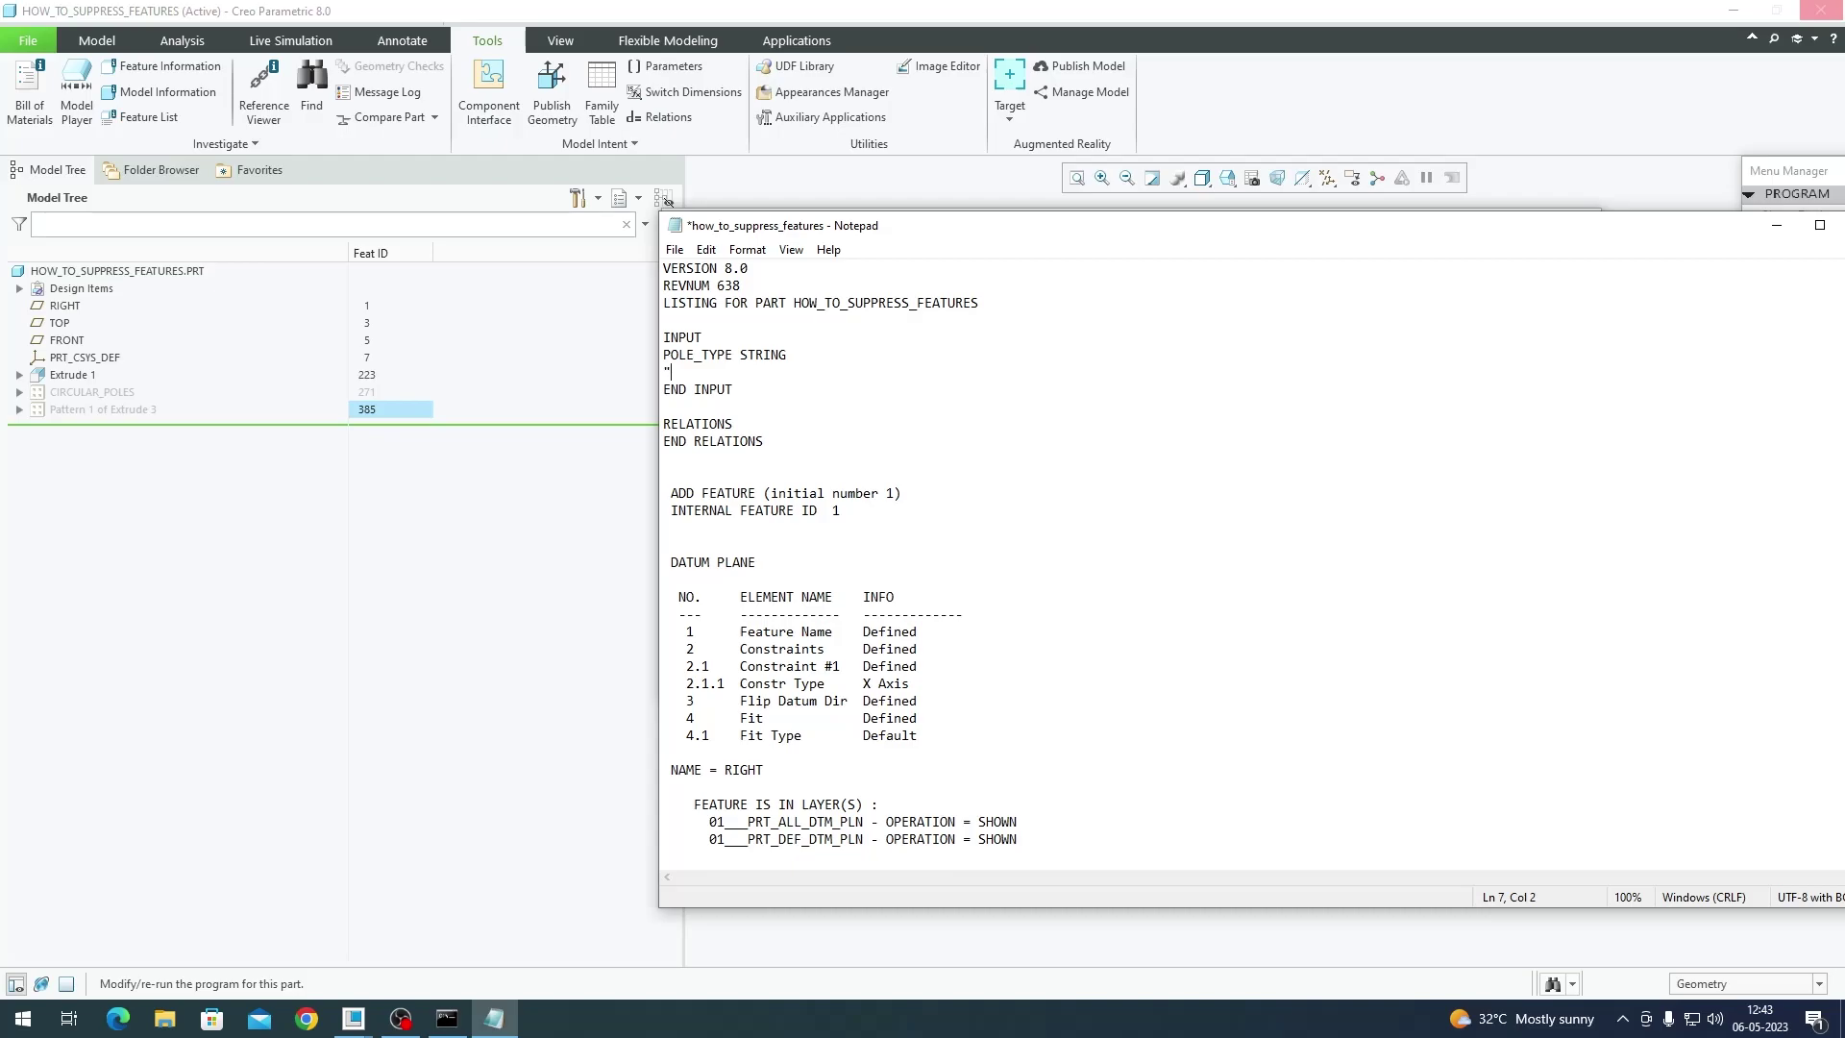
text("ENTER POLE TYPE")
Step: Search the program text for feature ID 271 and move the Find window clear of the listing
click(828, 564)
key(ctrl+f)
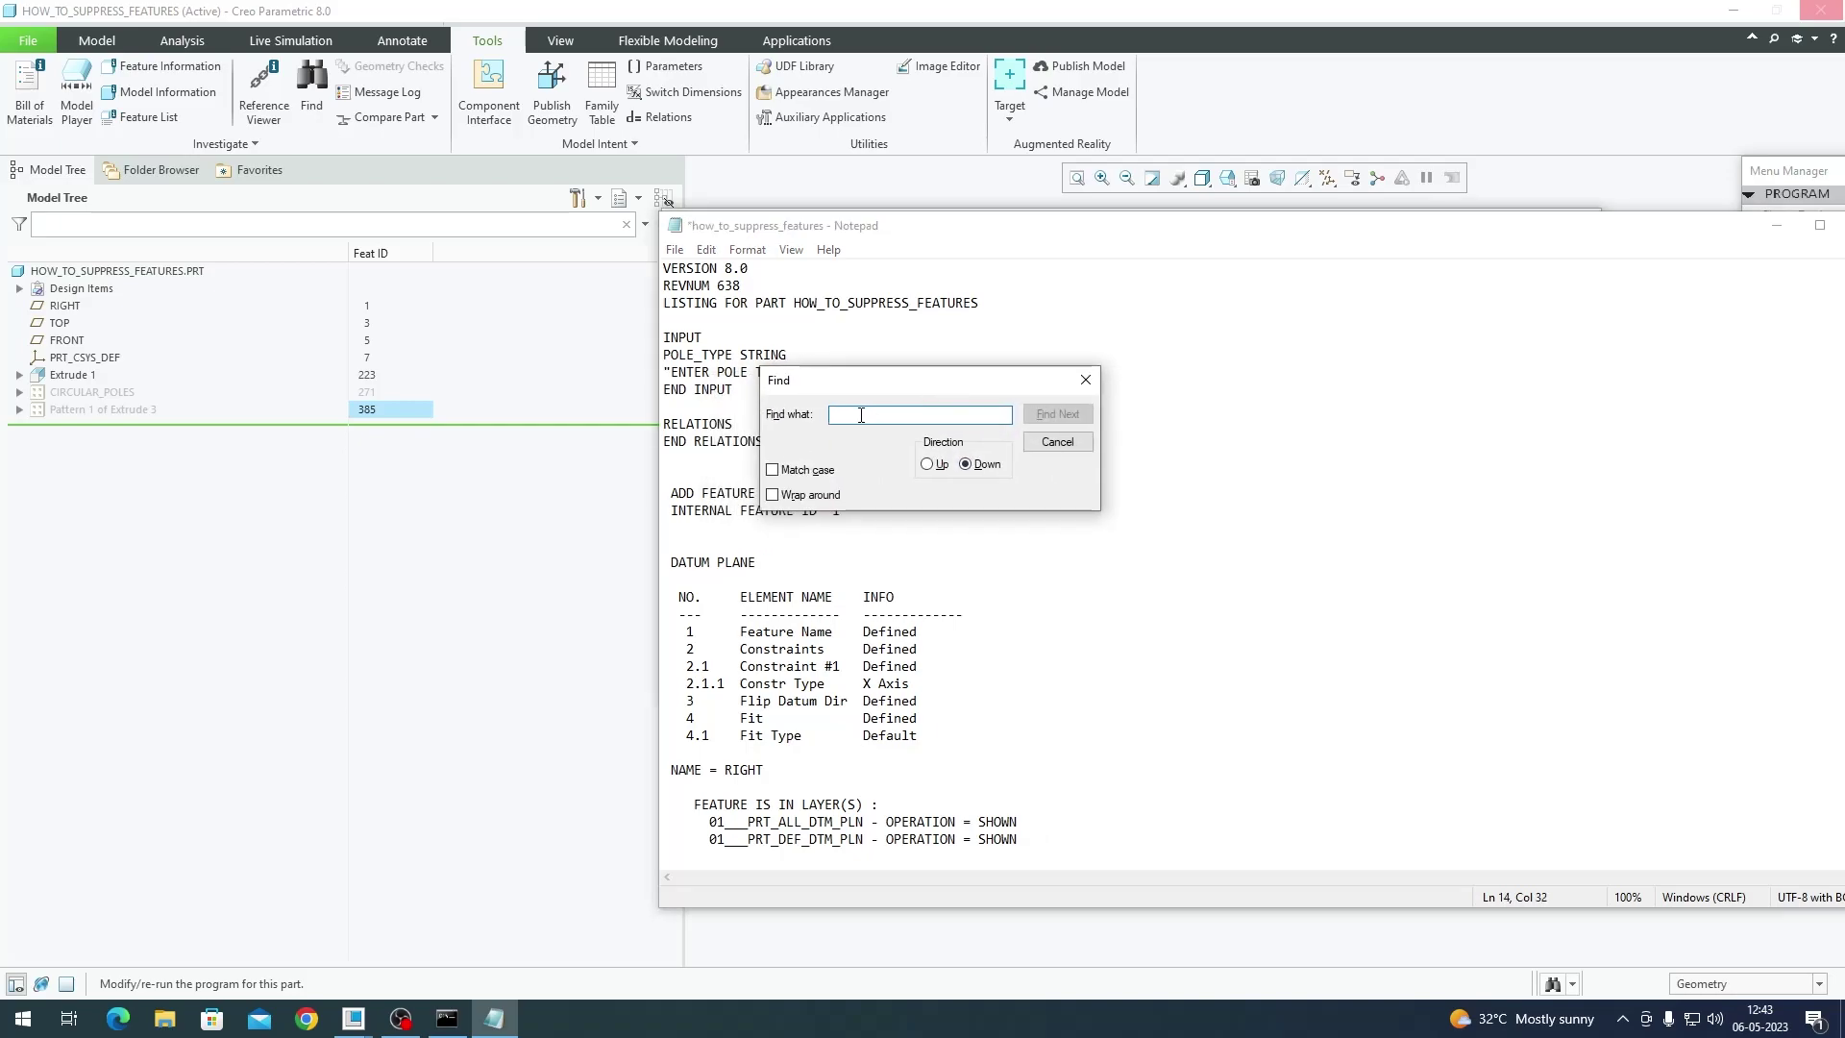
text(271)
click(1057, 414)
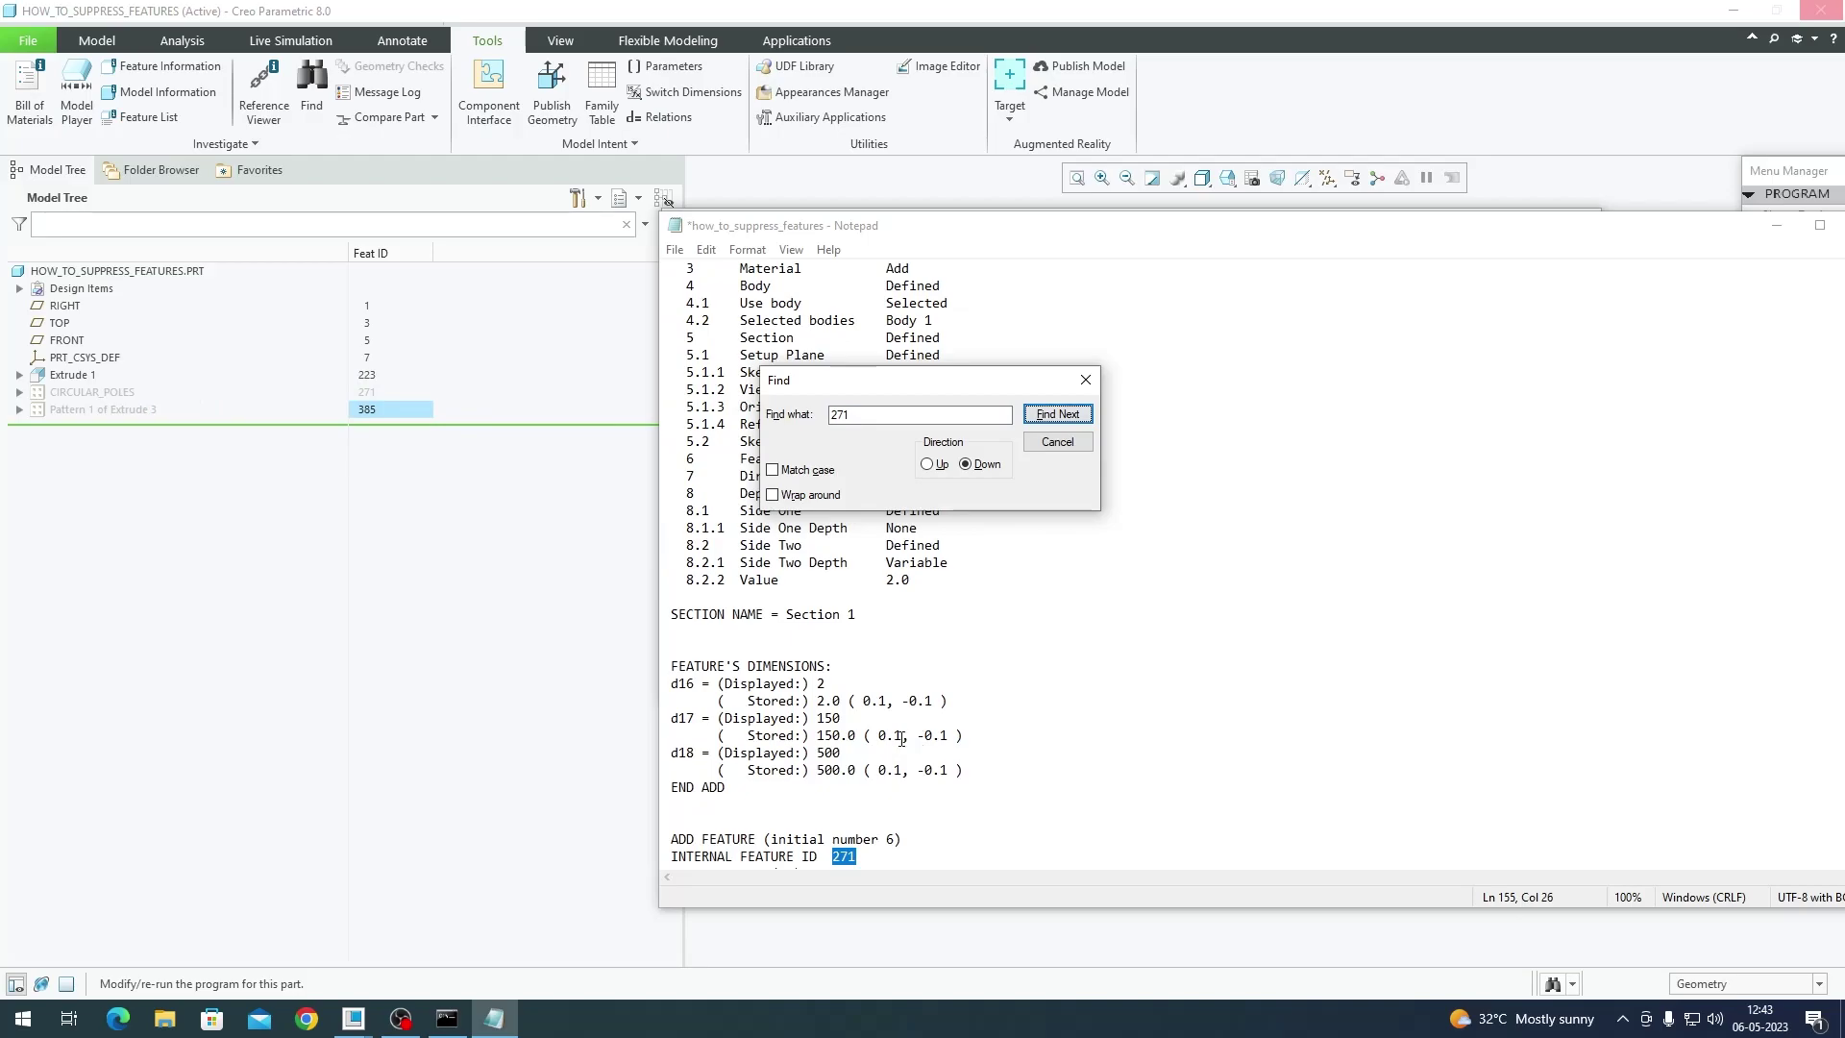
drag(976, 387, 1385, 312)
scroll(865, 681, down, 2)
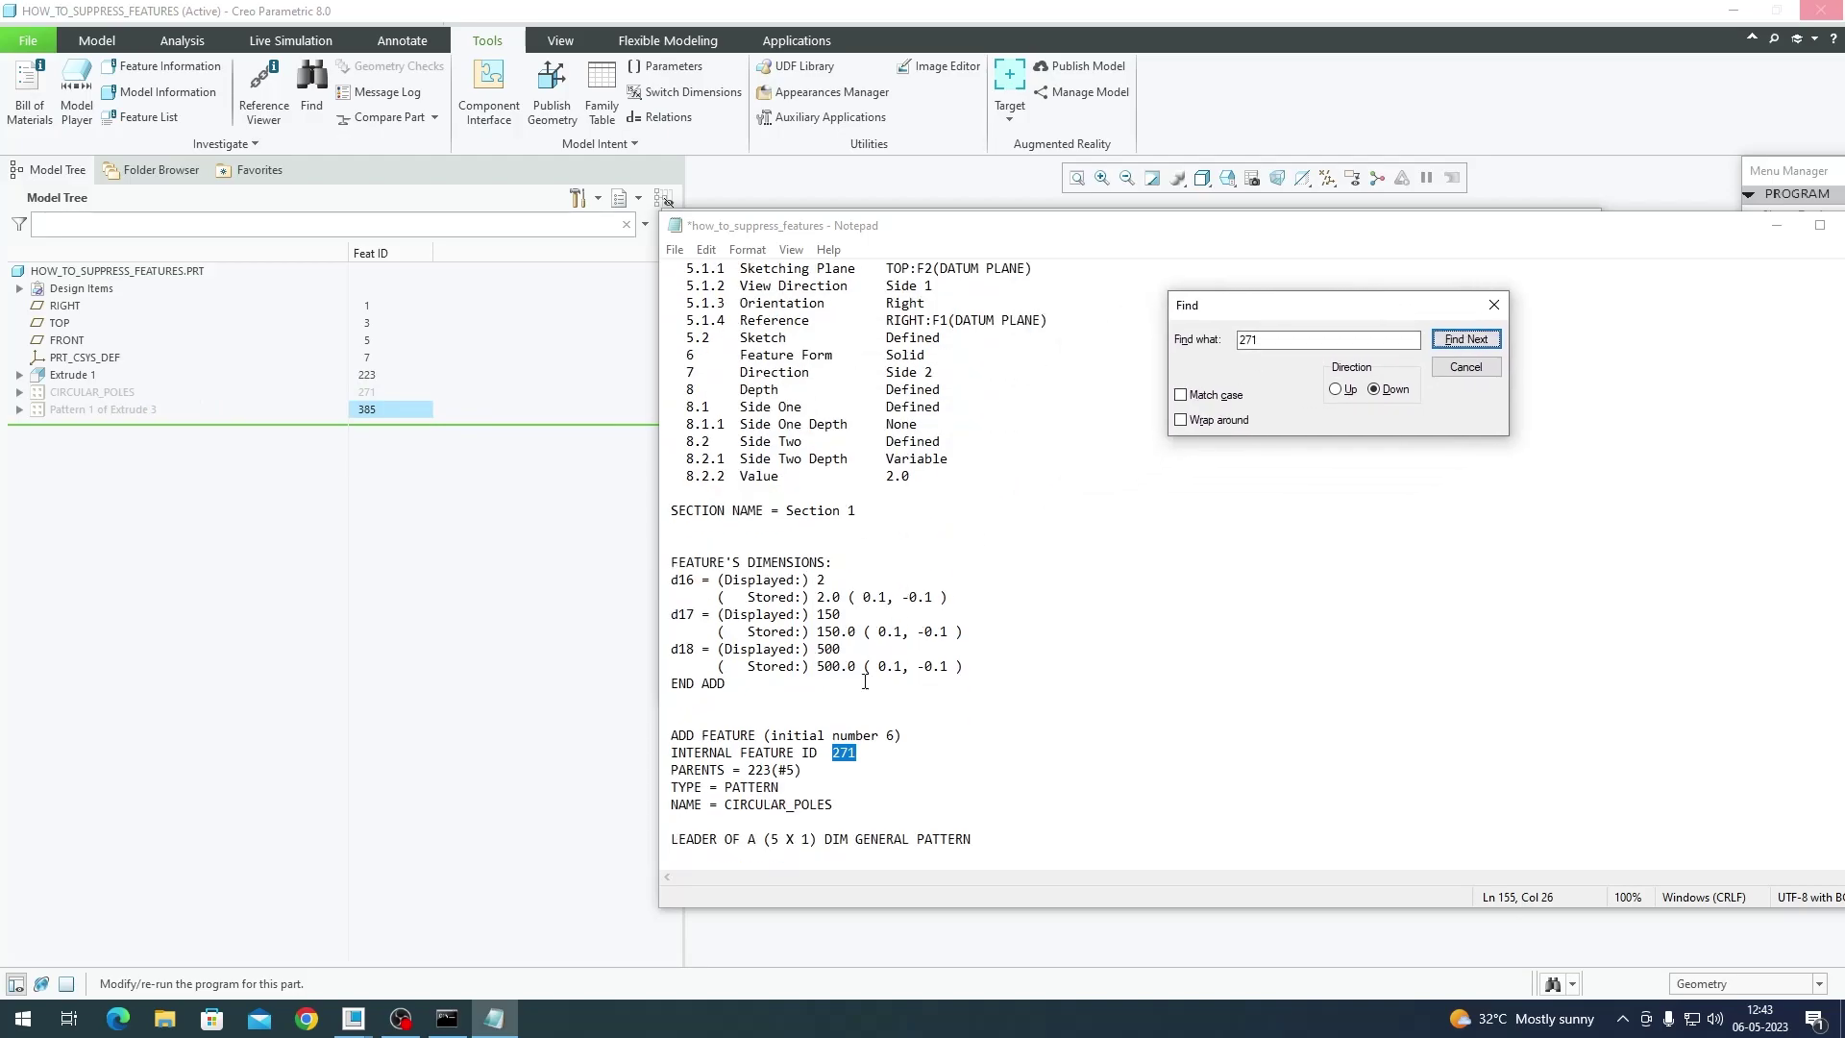
Step: Insert the condition IF POLE_TYPE=="CIRCULAR" on the line above the ADD FEATURE entry of feature ID 271
click(737, 719)
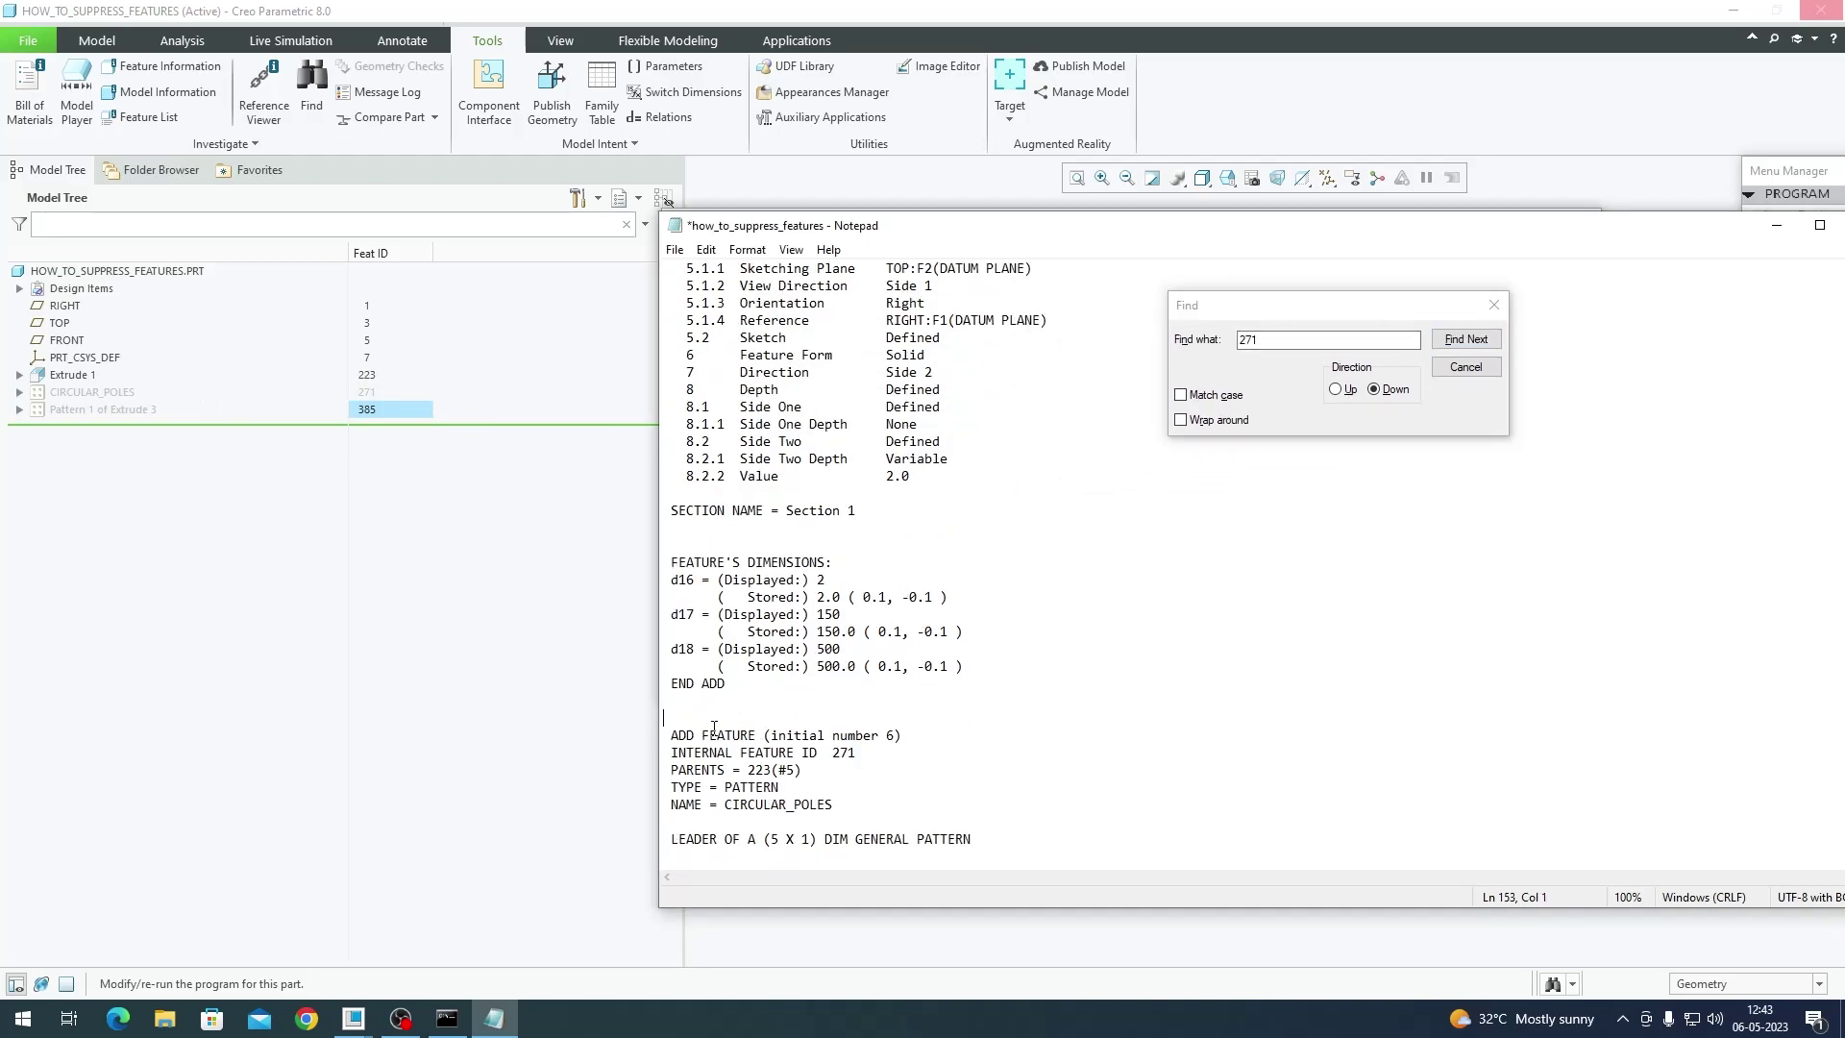
drag(697, 755, 851, 752)
click(851, 752)
drag(671, 730, 694, 733)
click(685, 710)
text(IF POLE_TYPE=="CIRCULAR)
scroll(781, 727, down, 2)
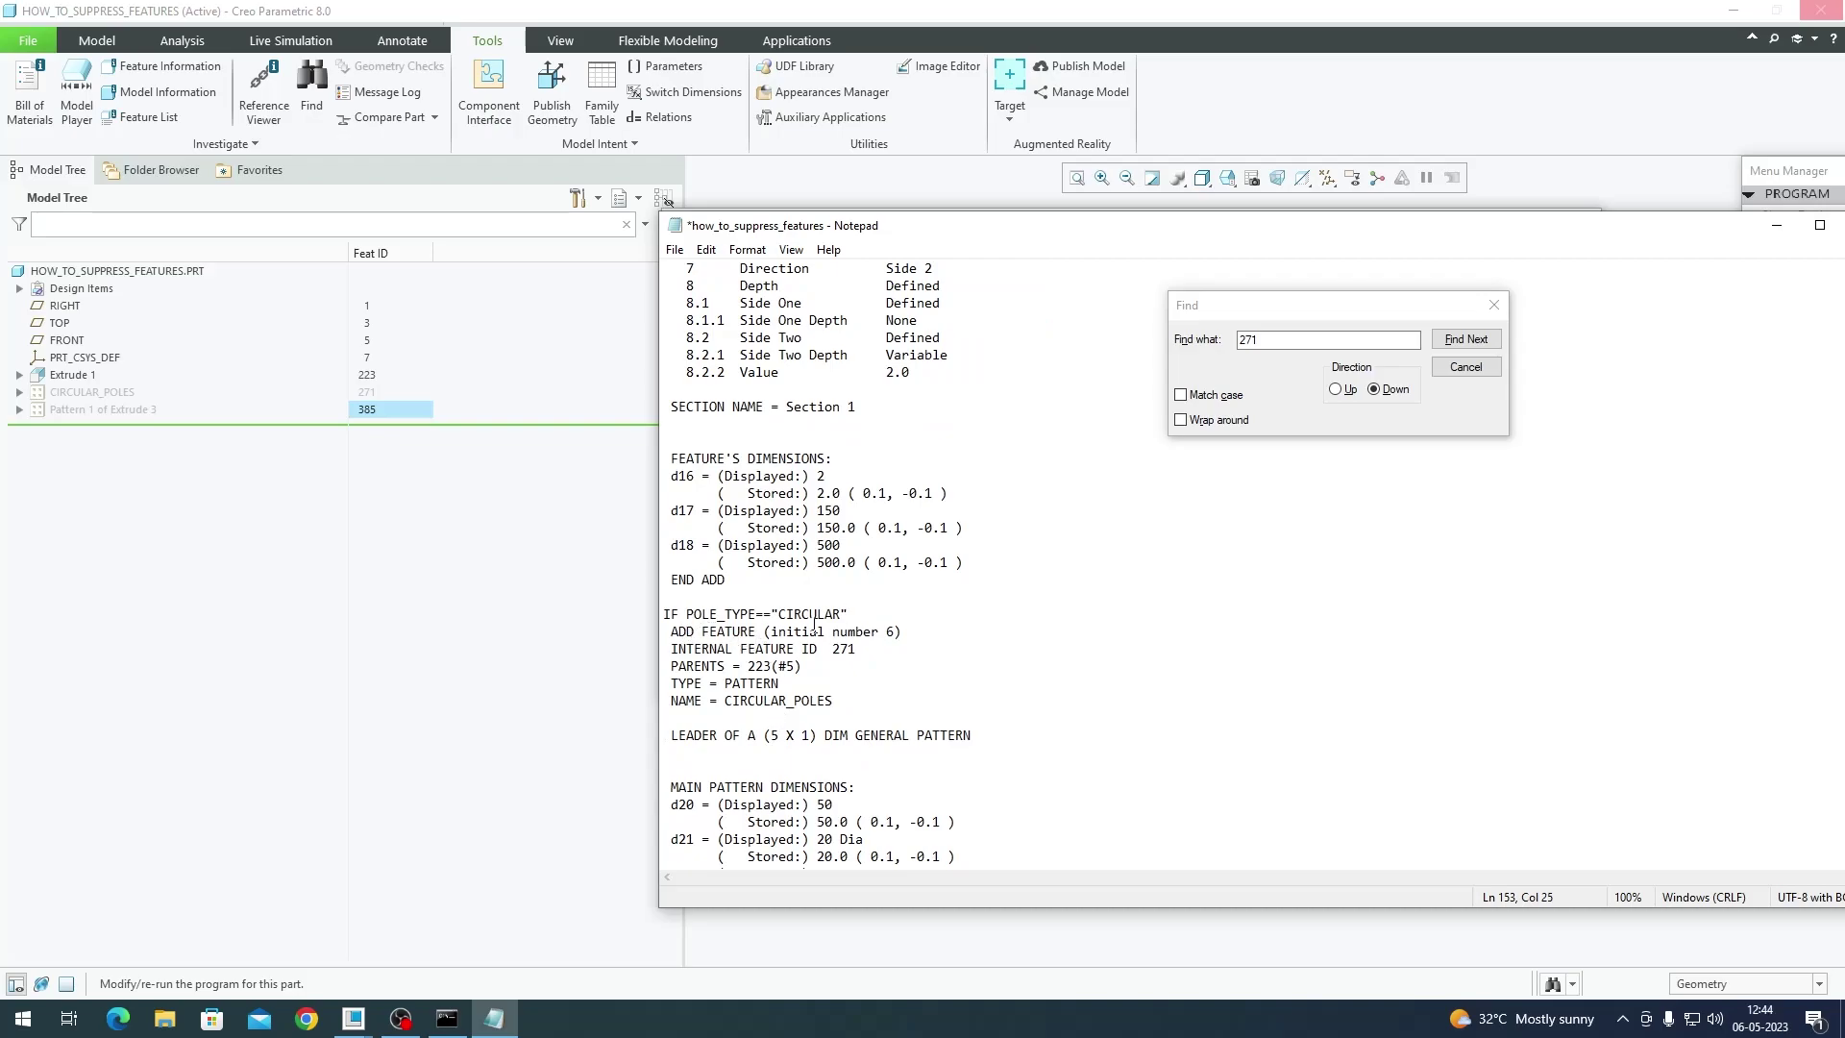
drag(684, 613, 778, 613)
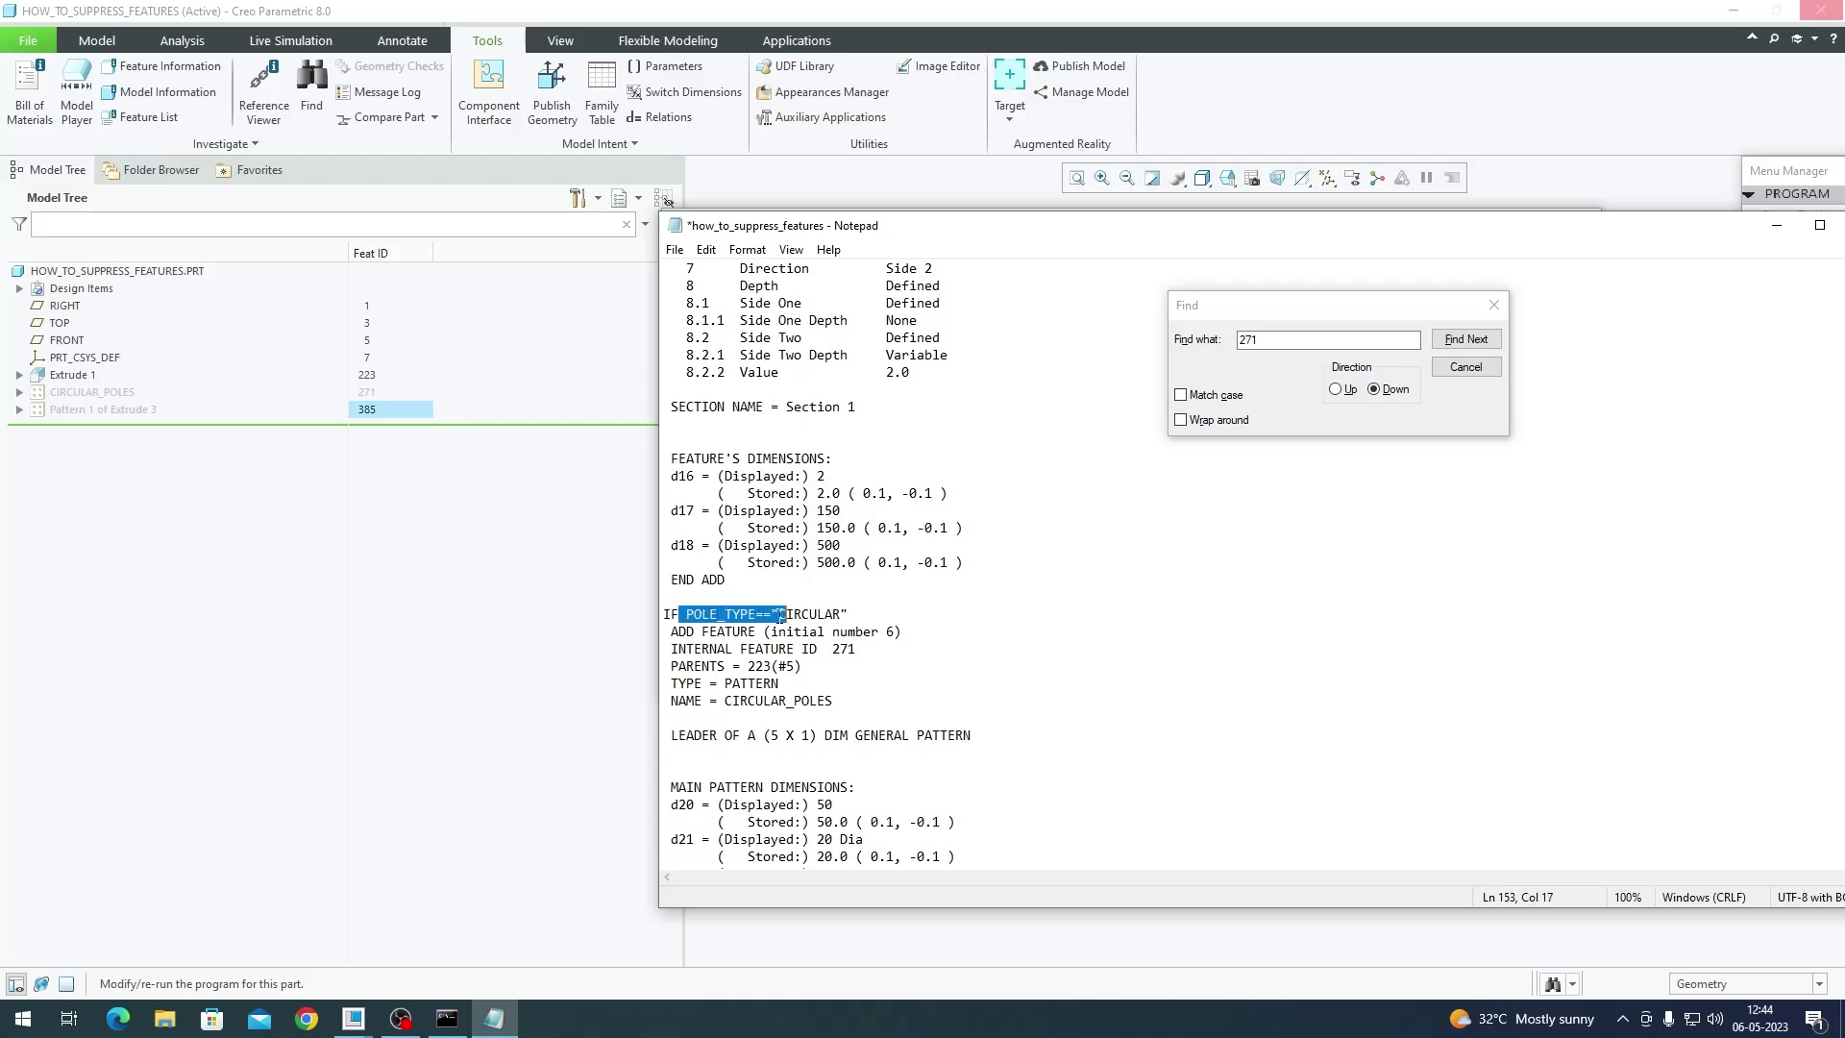
key(Right)
Step: Locate feature ID 385 and close the circular condition with END IF after the END ADD that precedes it
scroll(836, 626, down, 10)
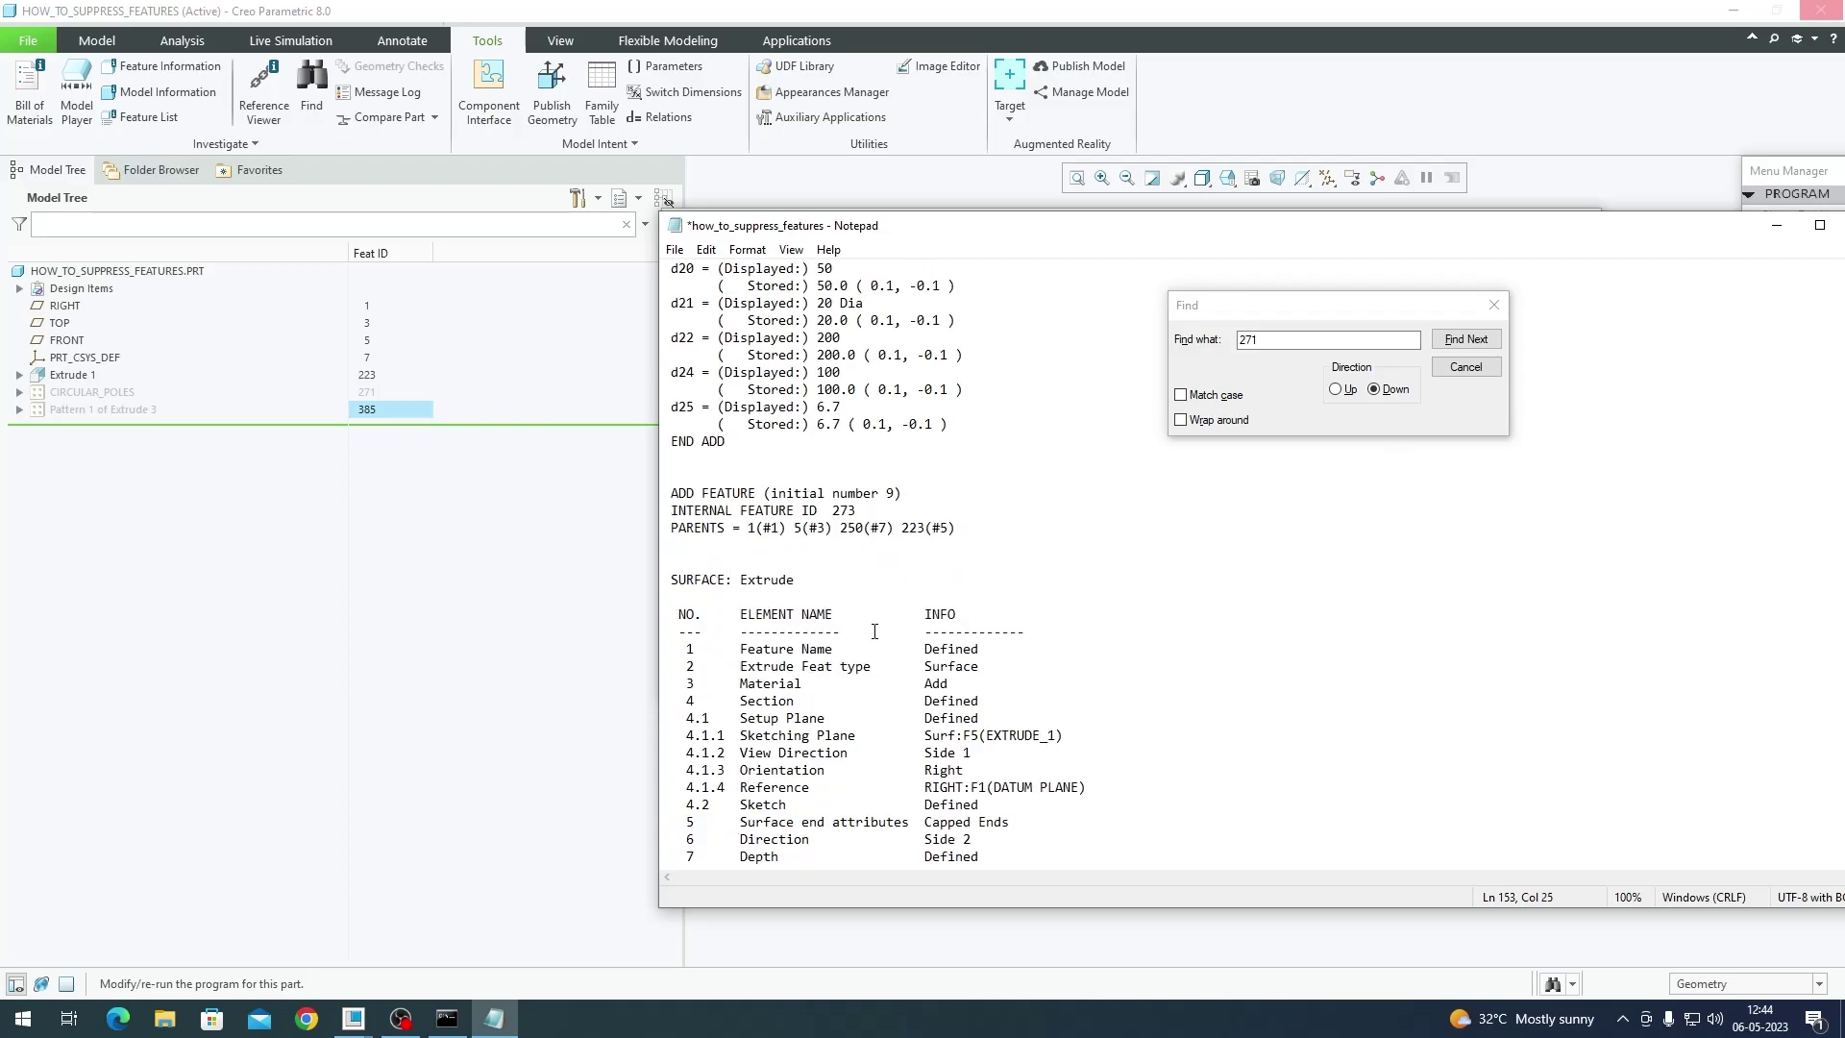
double_click(1270, 342)
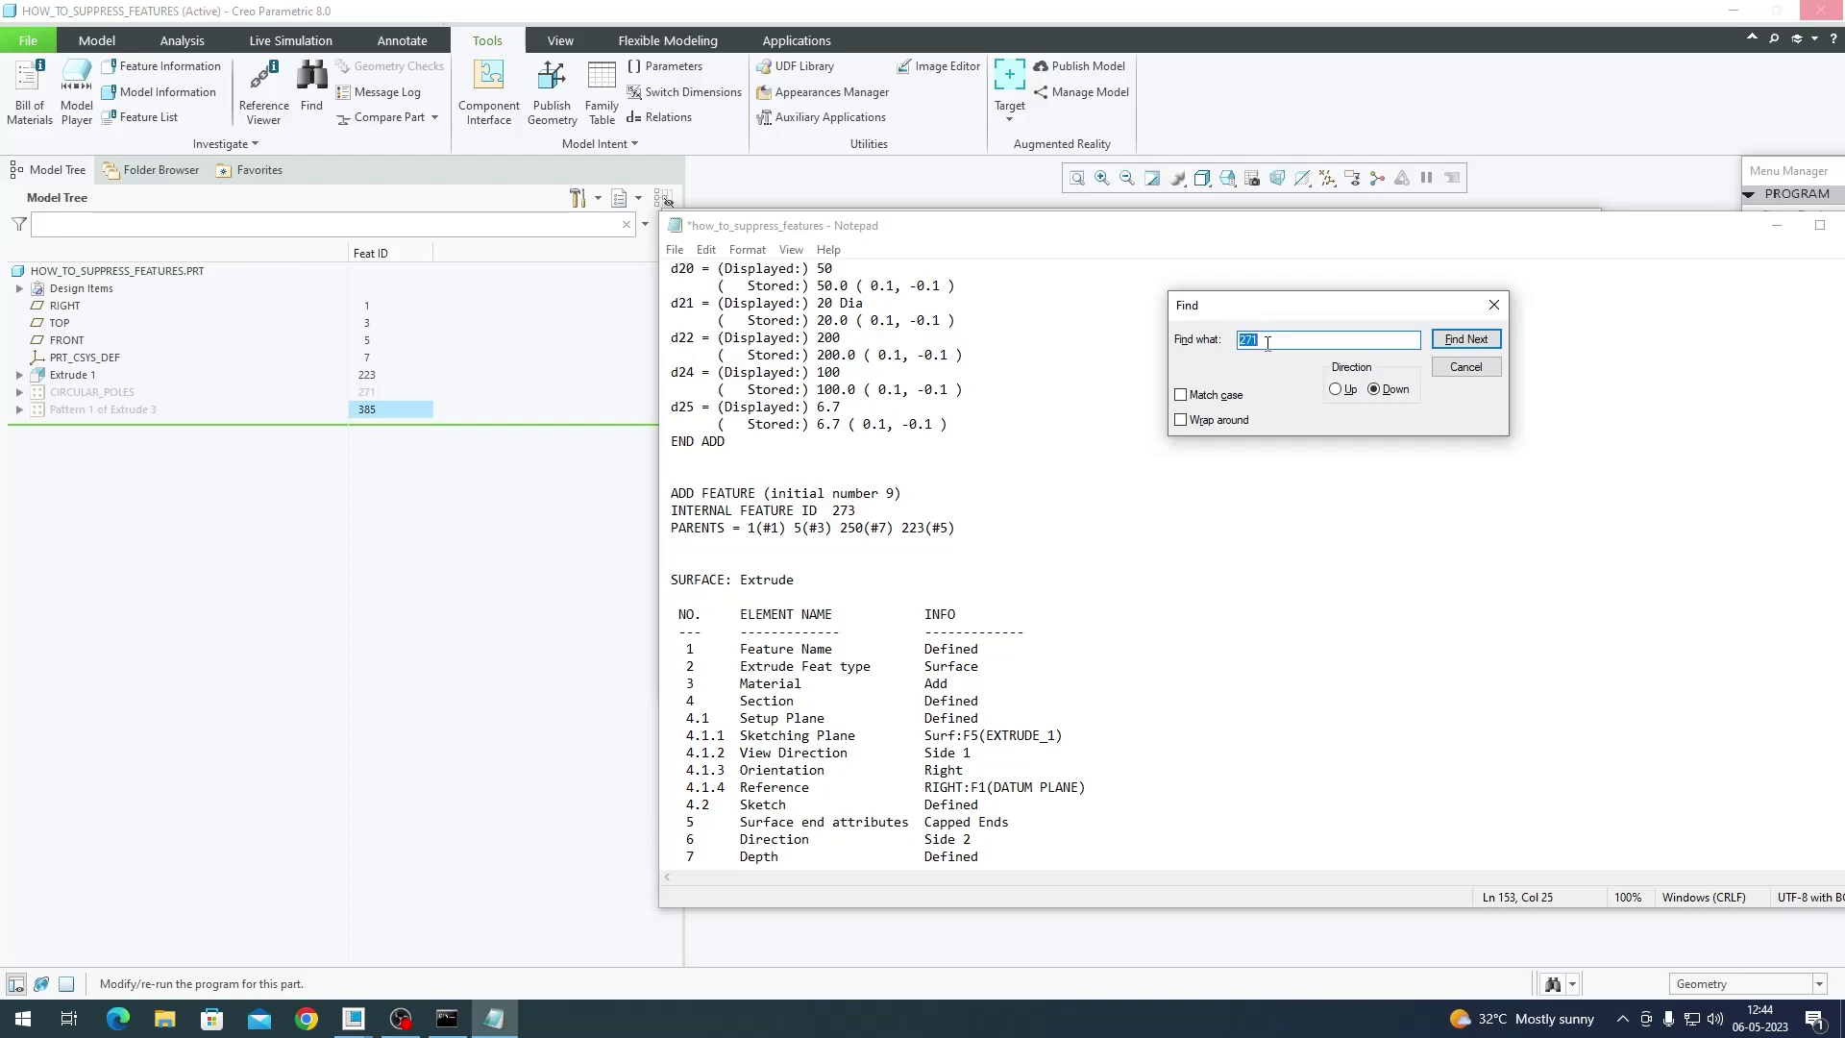
text(385)
click(1465, 339)
scroll(798, 723, down, 2)
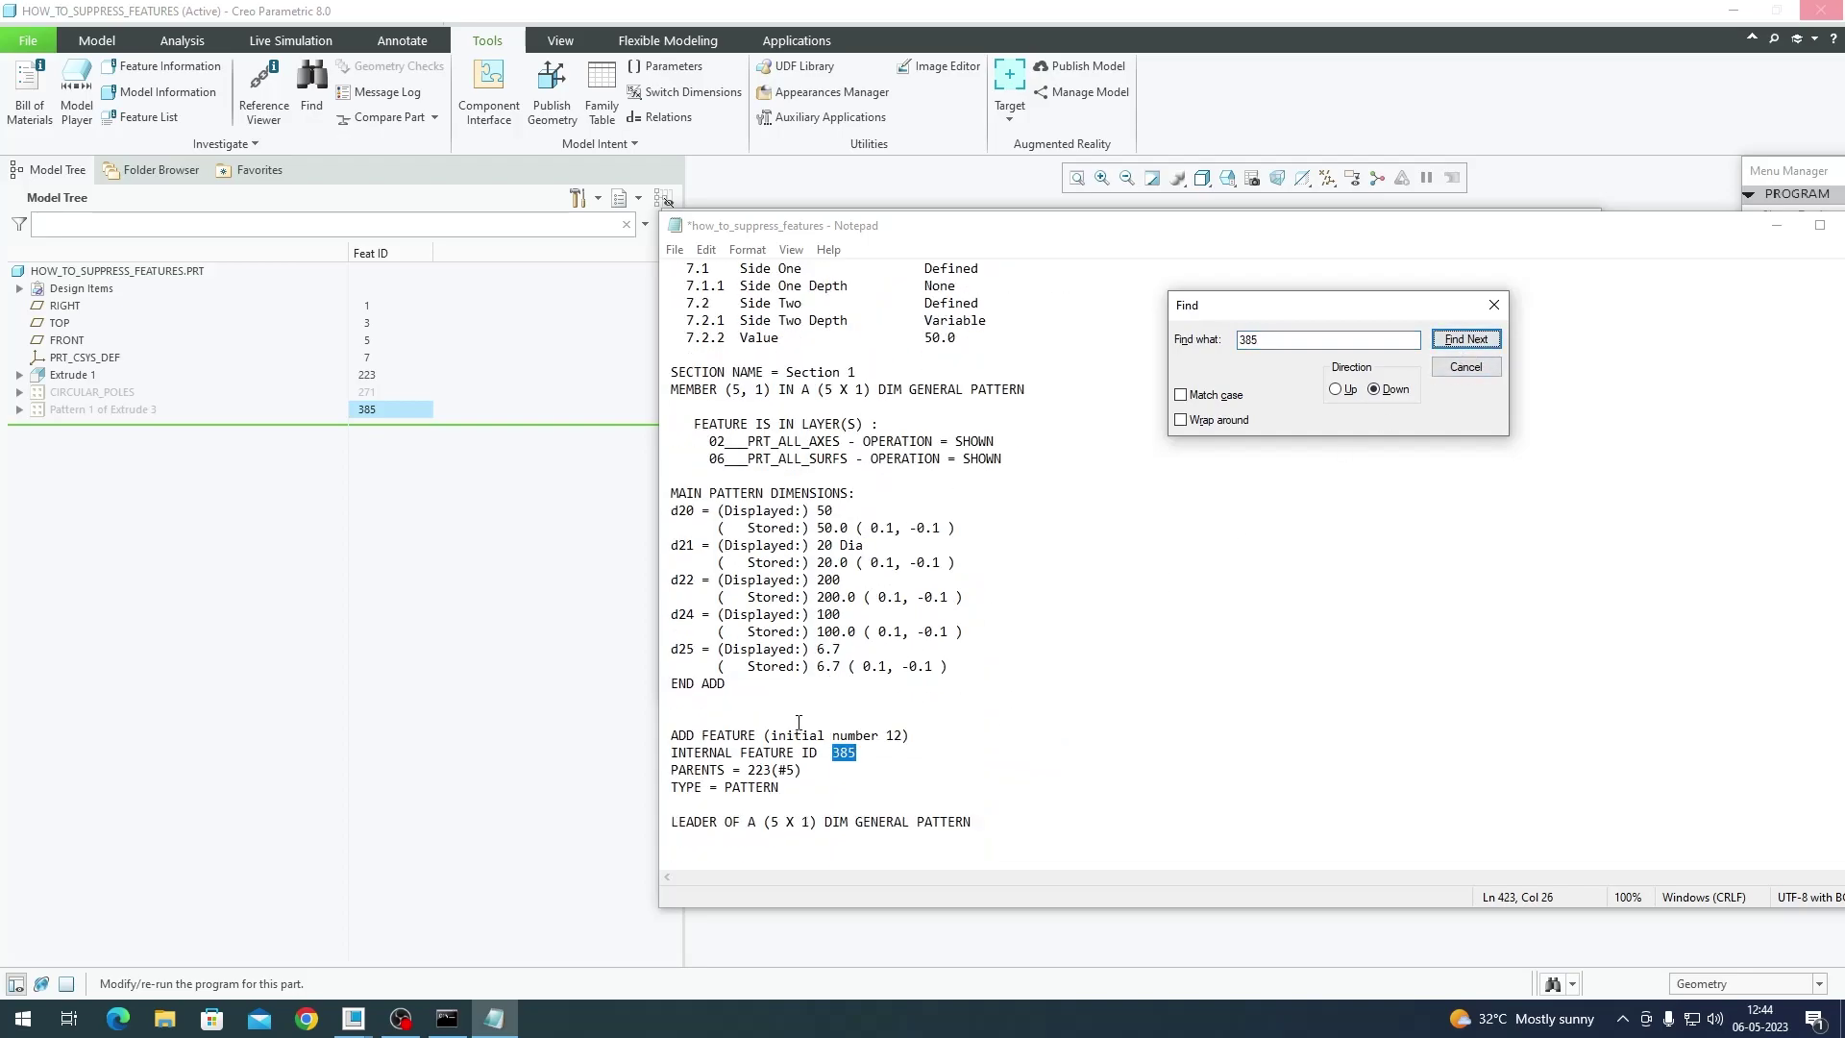
click(840, 755)
drag(671, 737, 779, 787)
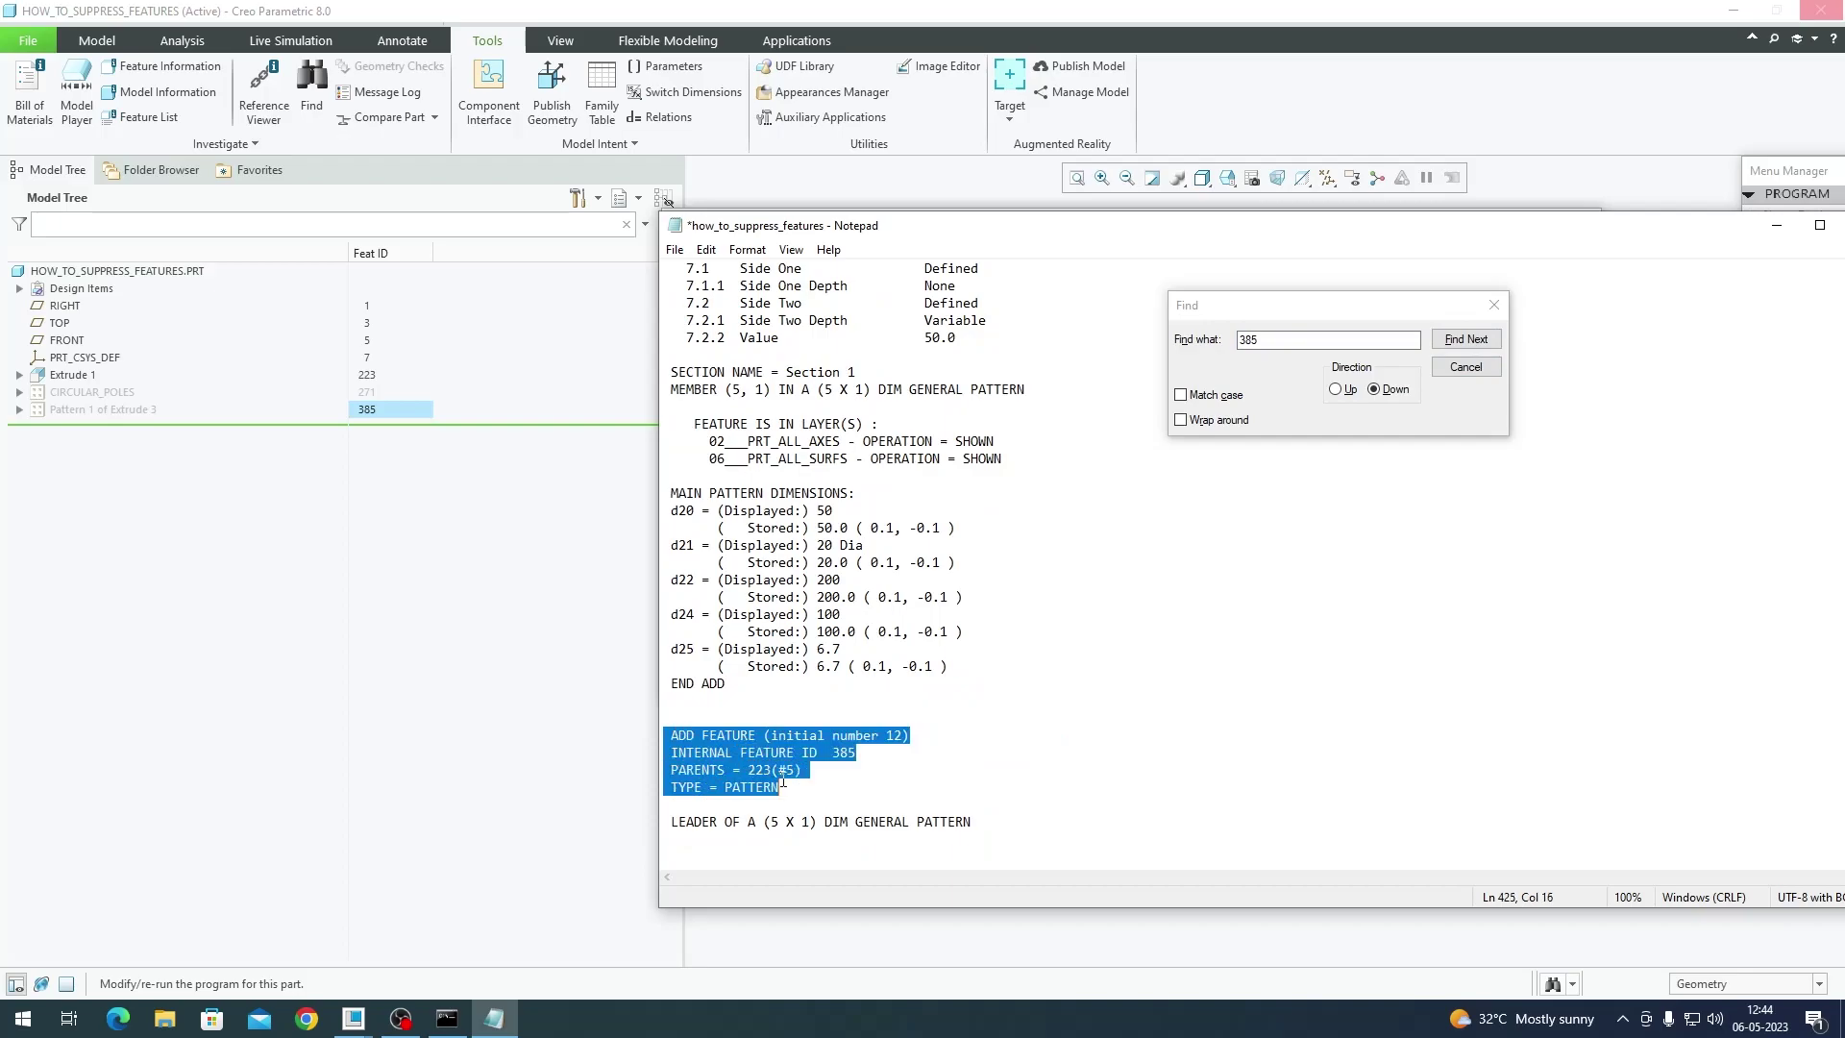
click(733, 722)
click(696, 696)
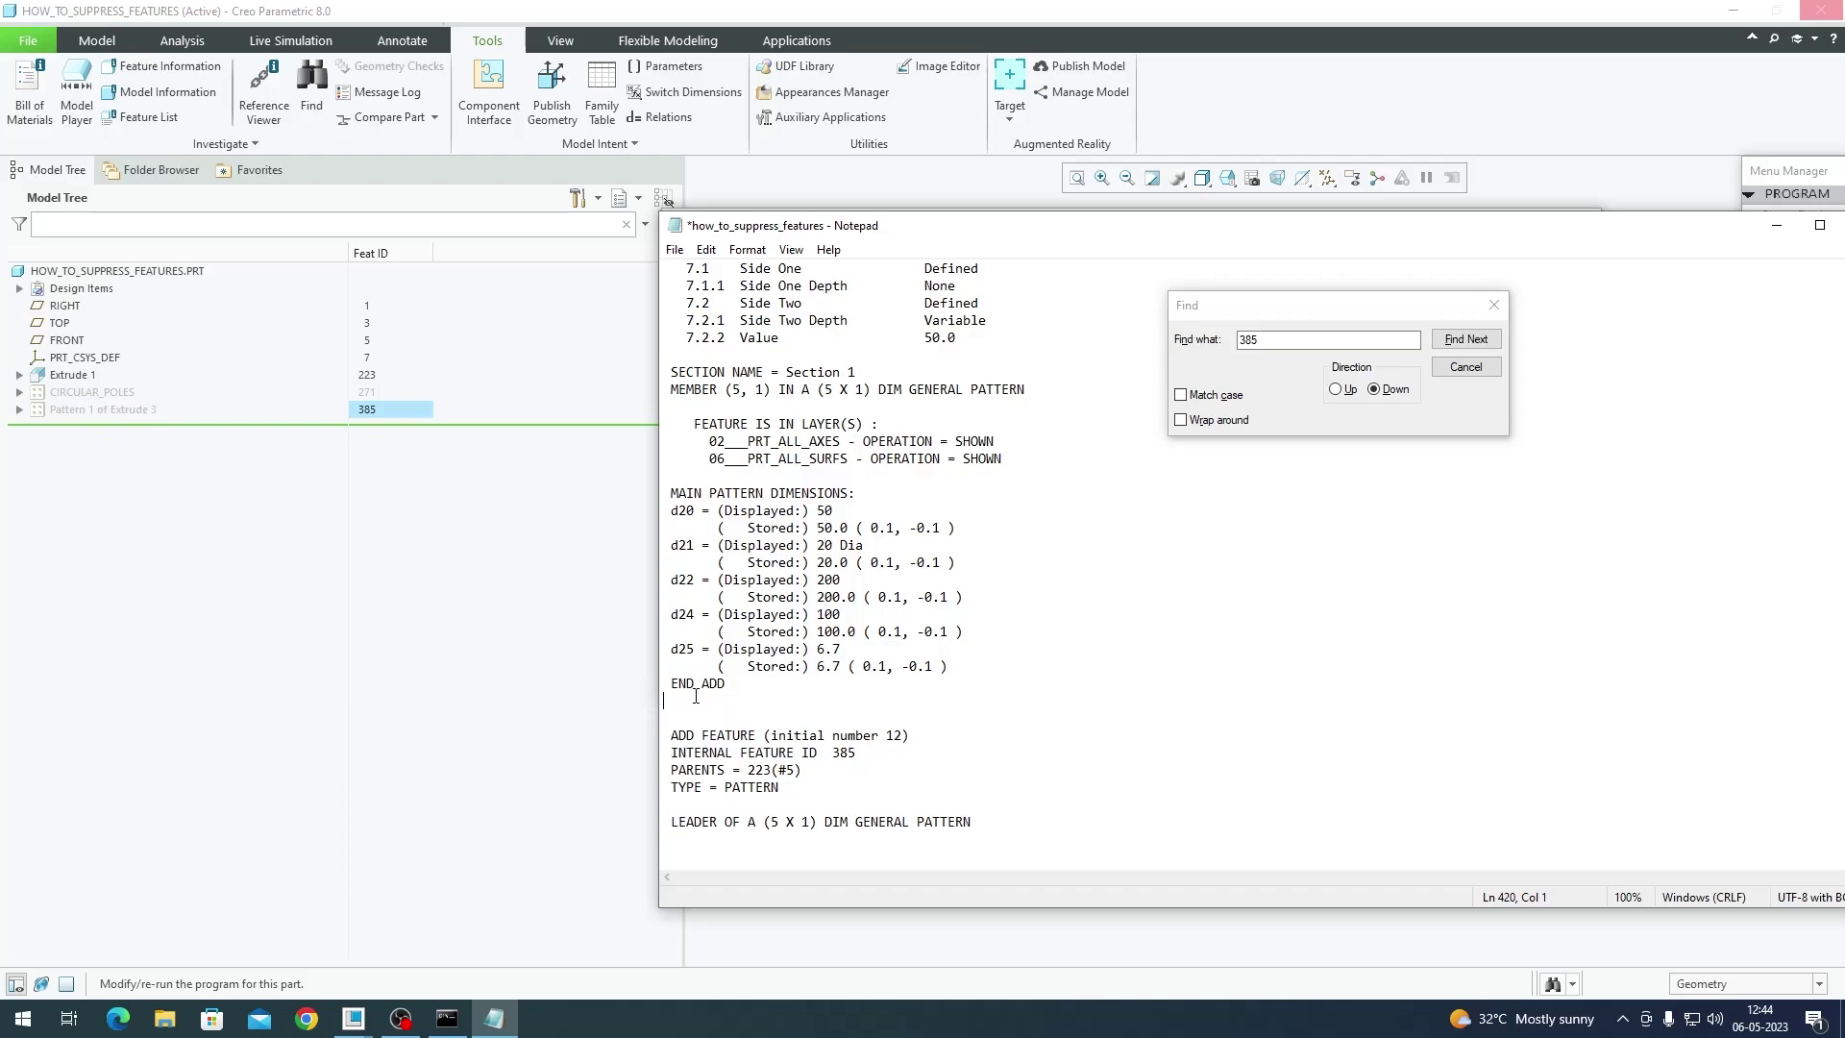
text(END IF)
key(Return)
key(Return)
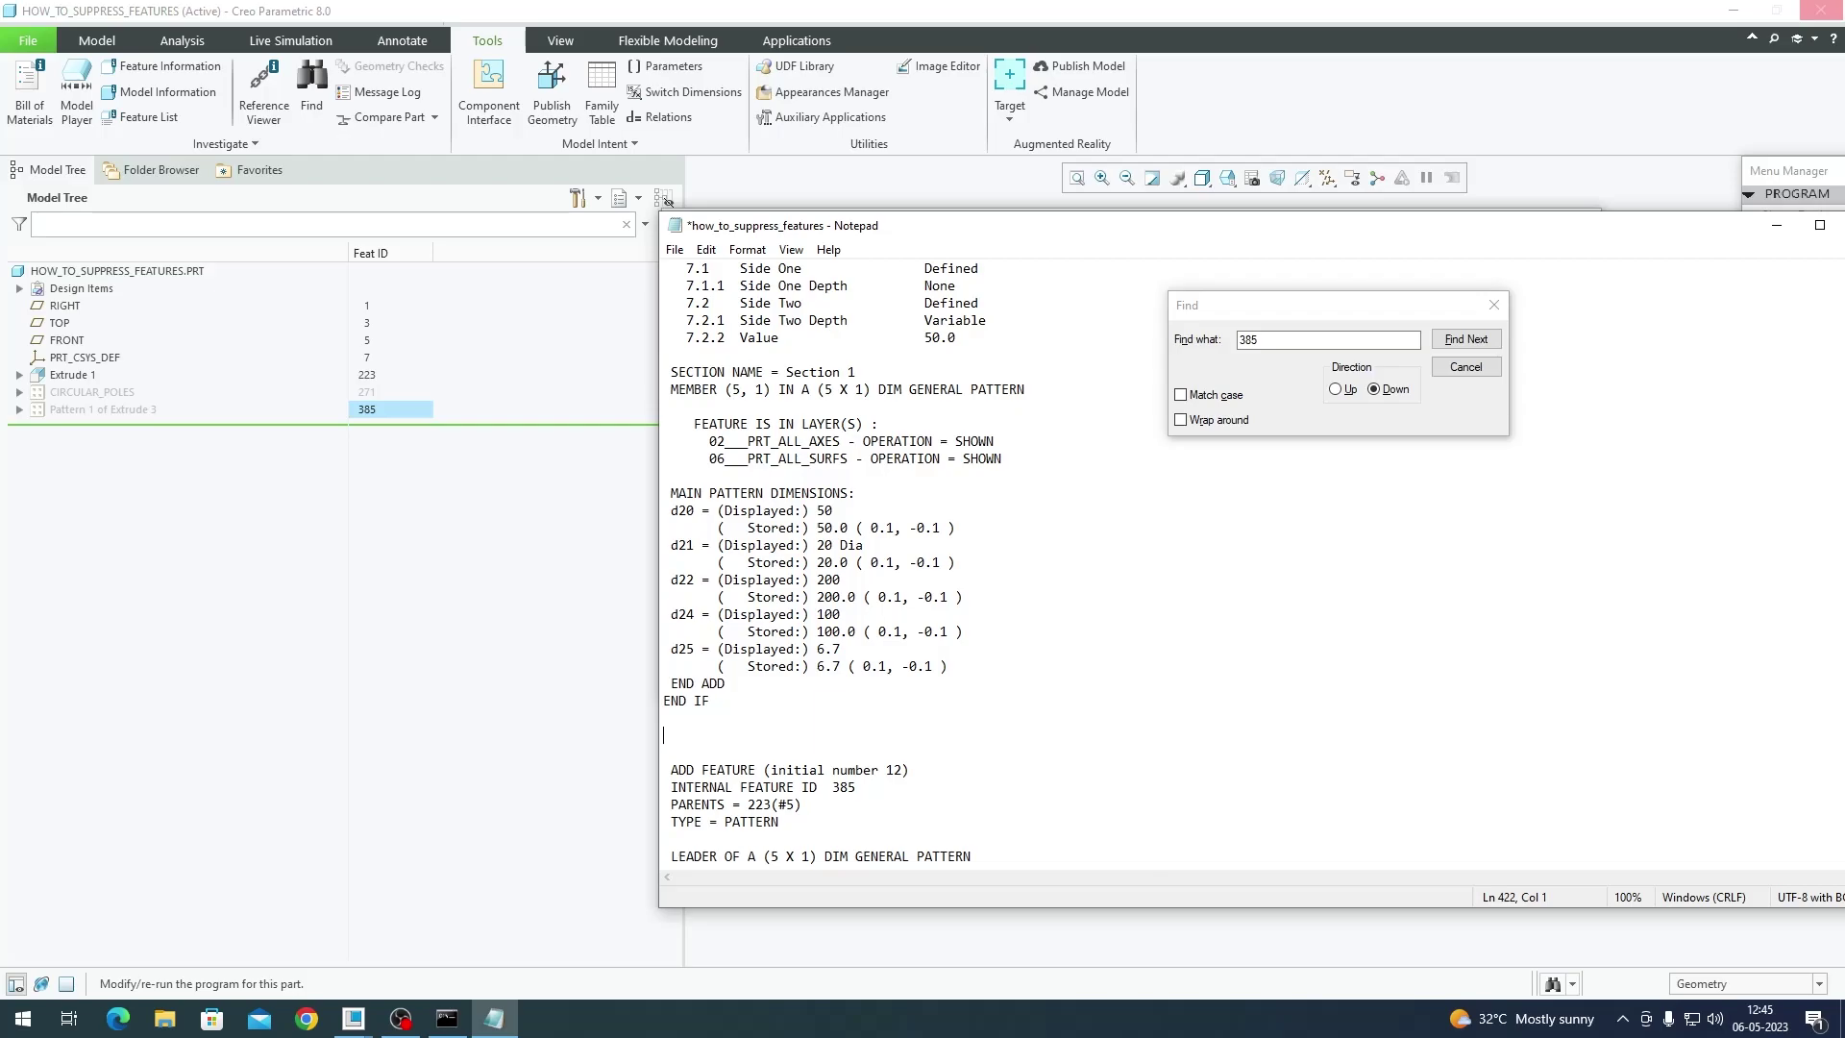
Step: Enclose the feature ID 385 pattern between IF POLE_TYPE="SQUARE" above its ADD FEATURE entry and END IF before MASSPROP
text(IF POLE_TYPE="SQUARE)
scroll(787, 706, down, 20)
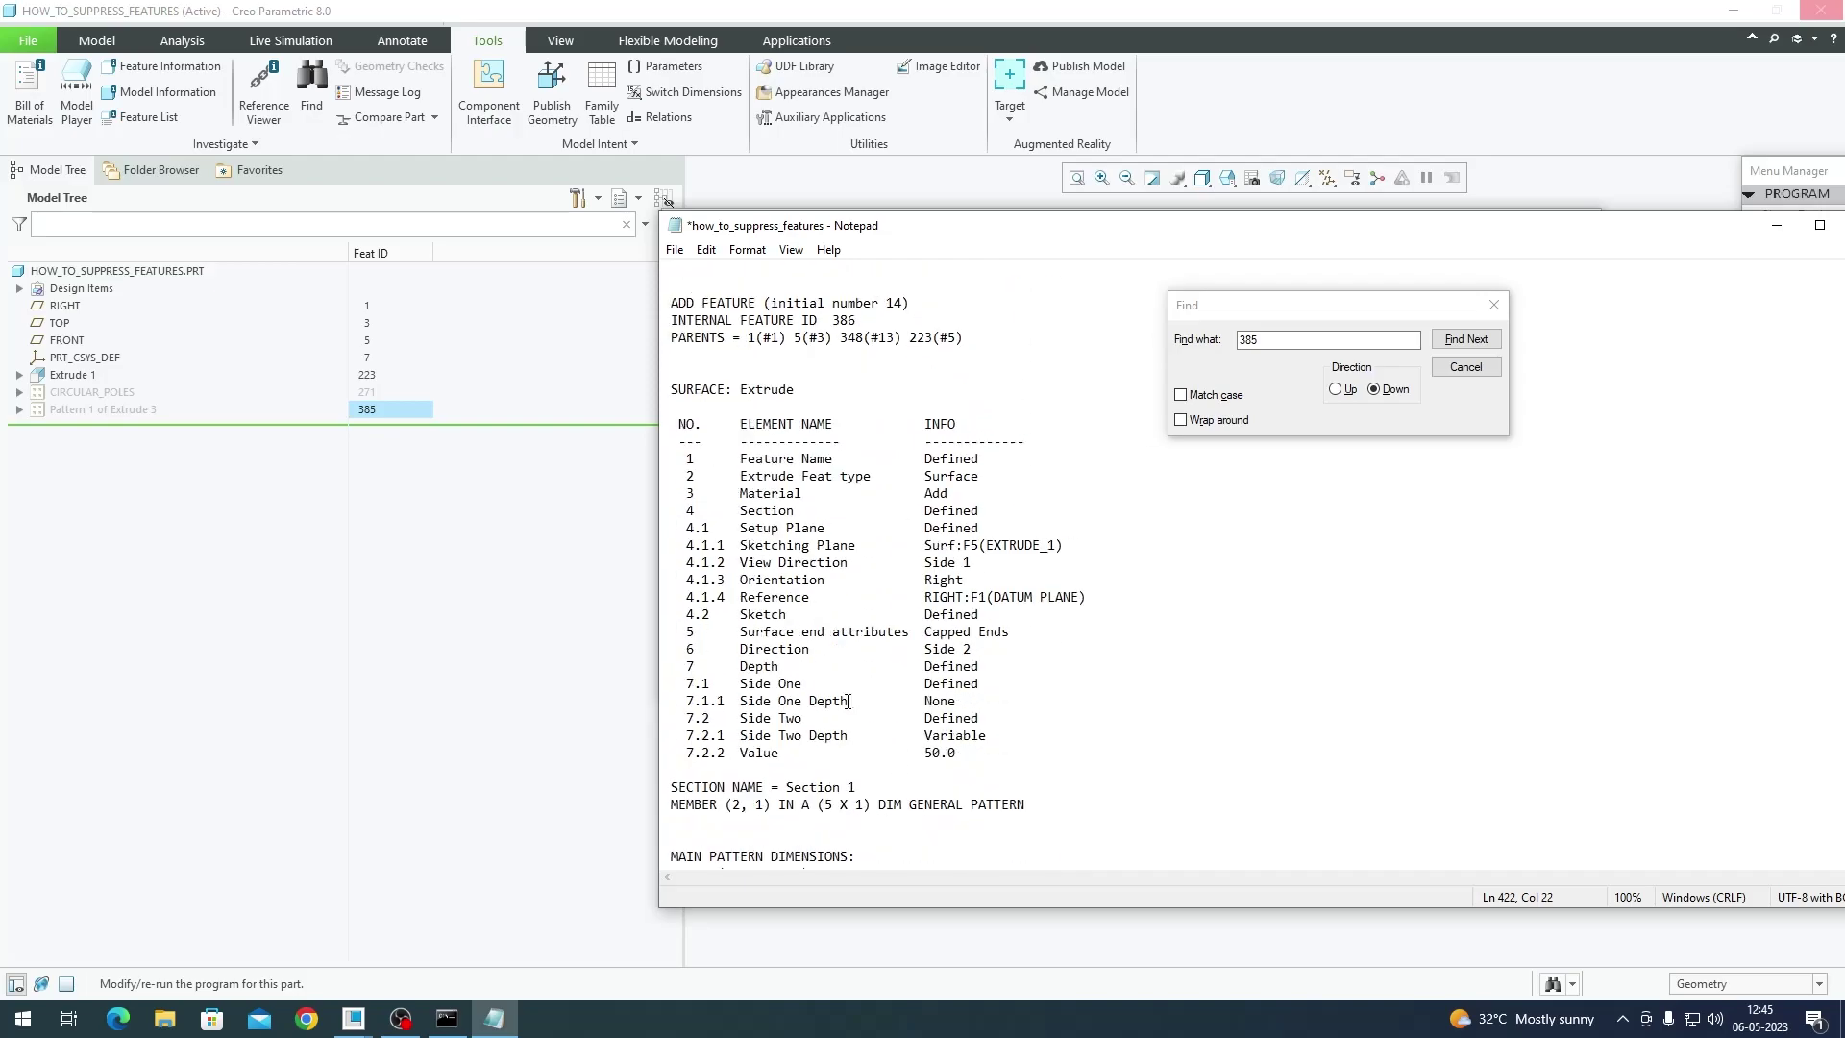
scroll(850, 691, down, 20)
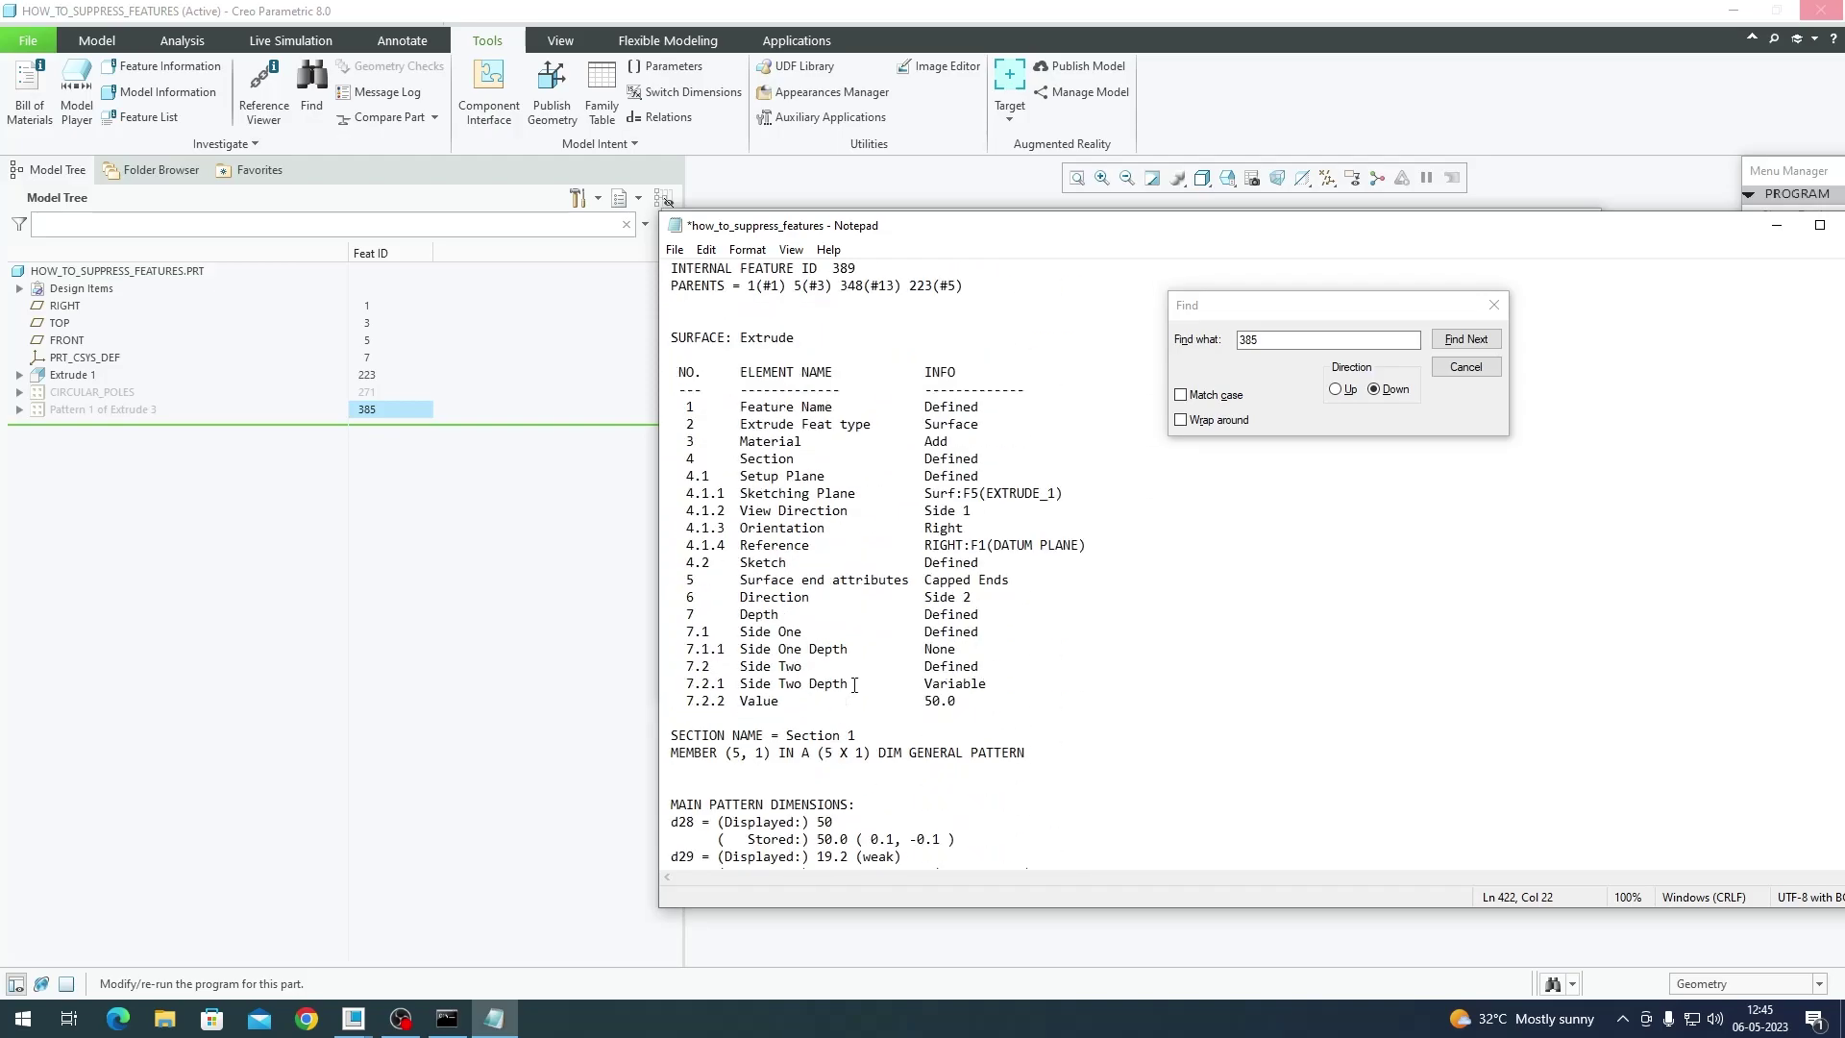
scroll(853, 685, down, 5)
click(682, 786)
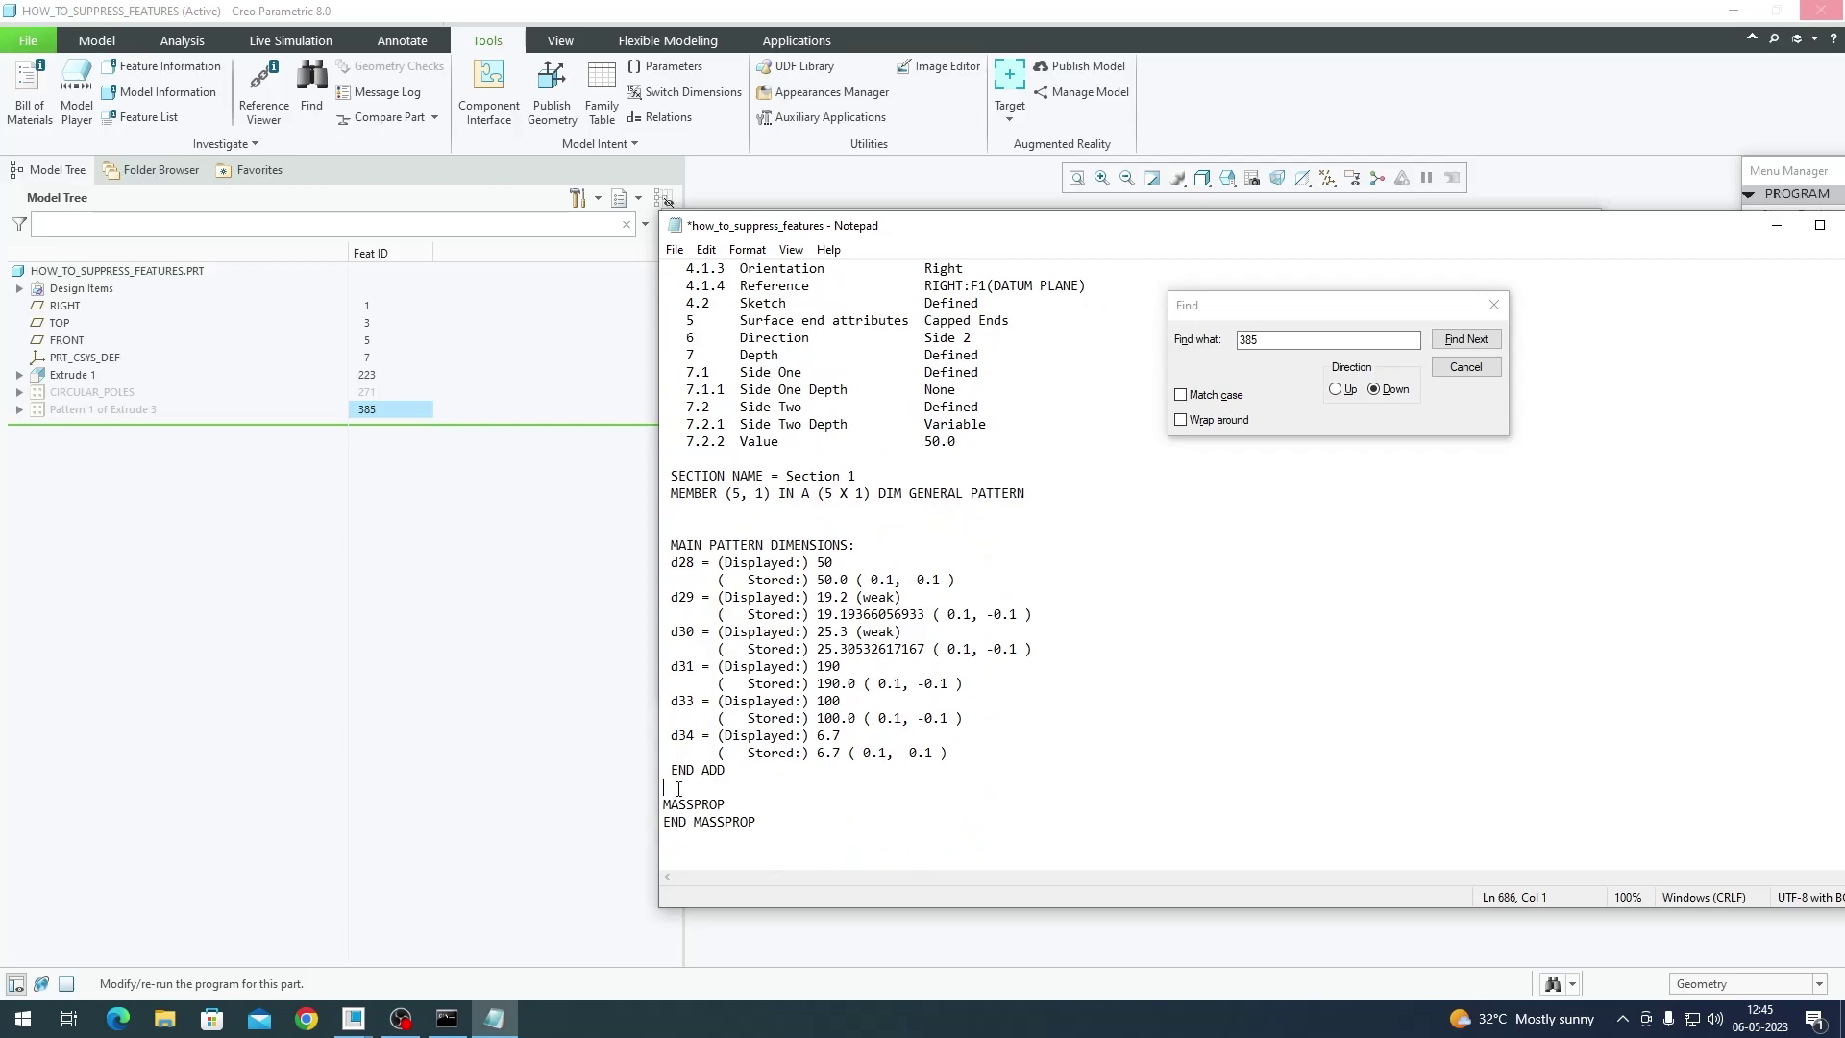
text(END IF)
Step: Save and close the edited program file, and incorporate its changes into the model
click(1493, 304)
drag(1287, 226, 957, 231)
click(820, 523)
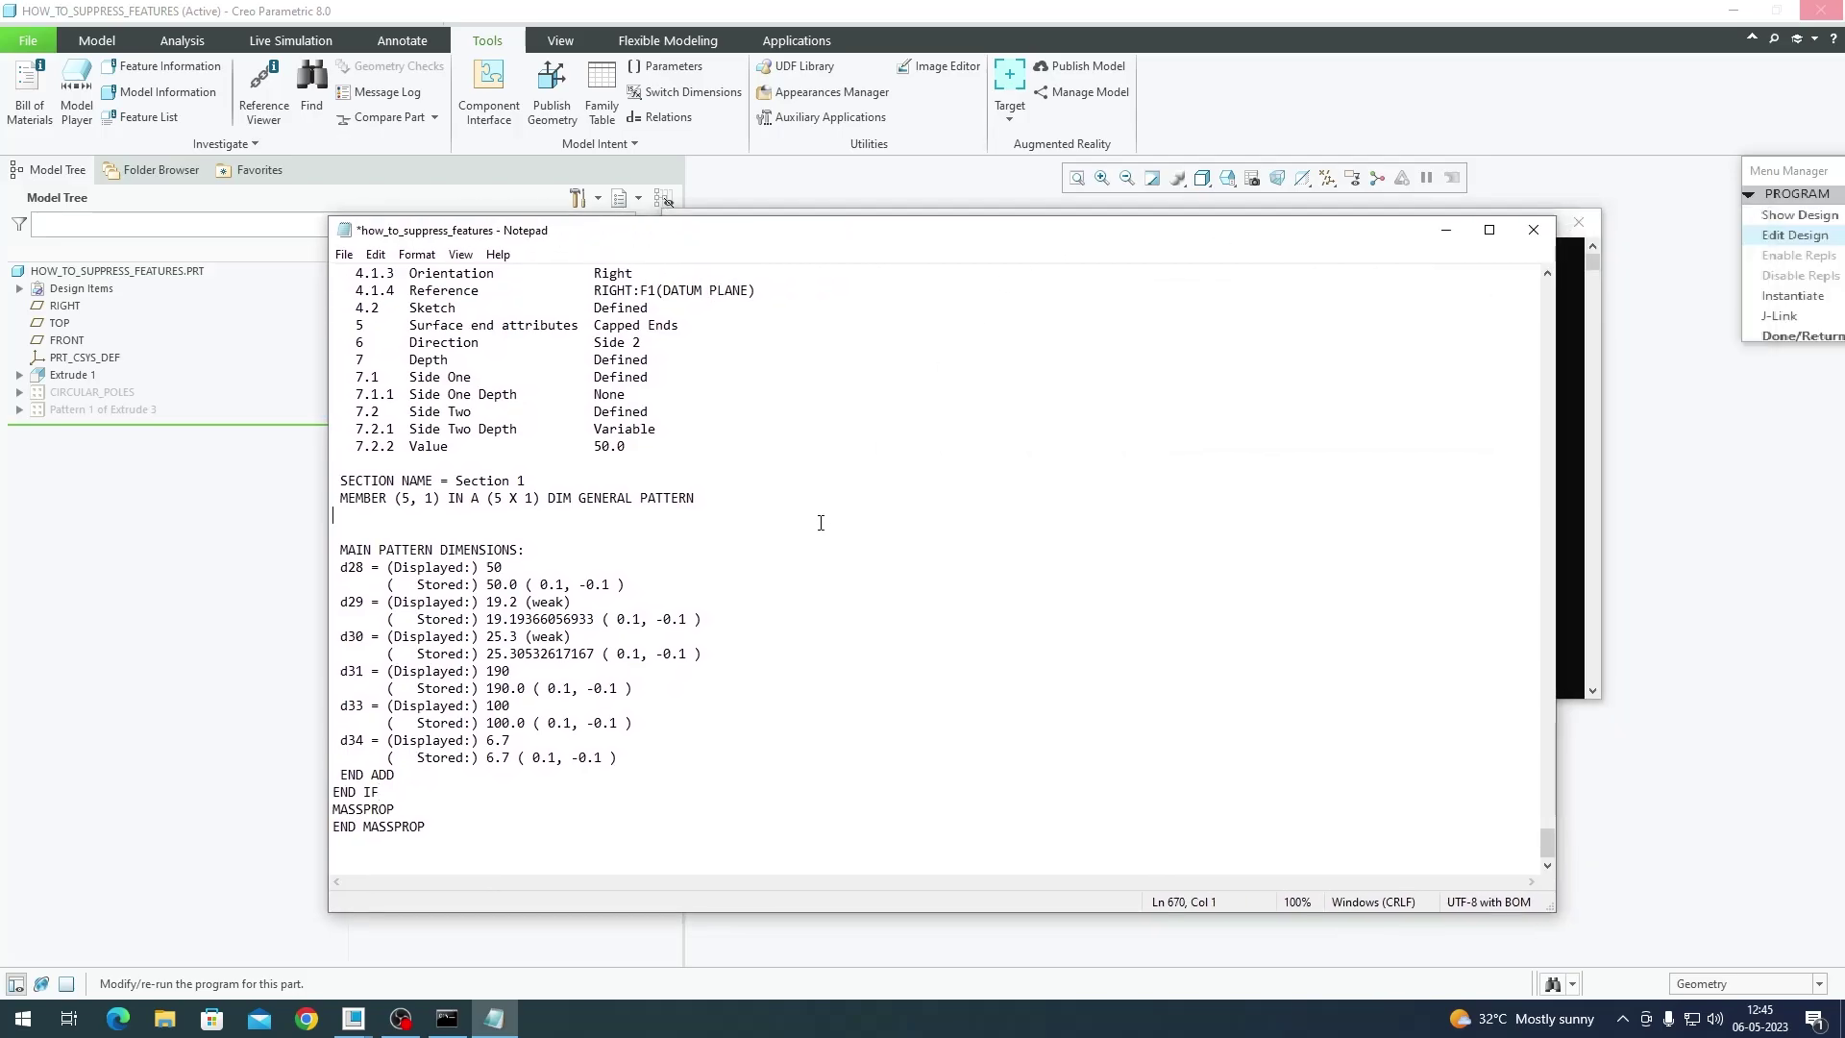
key(ctrl+s)
click(344, 253)
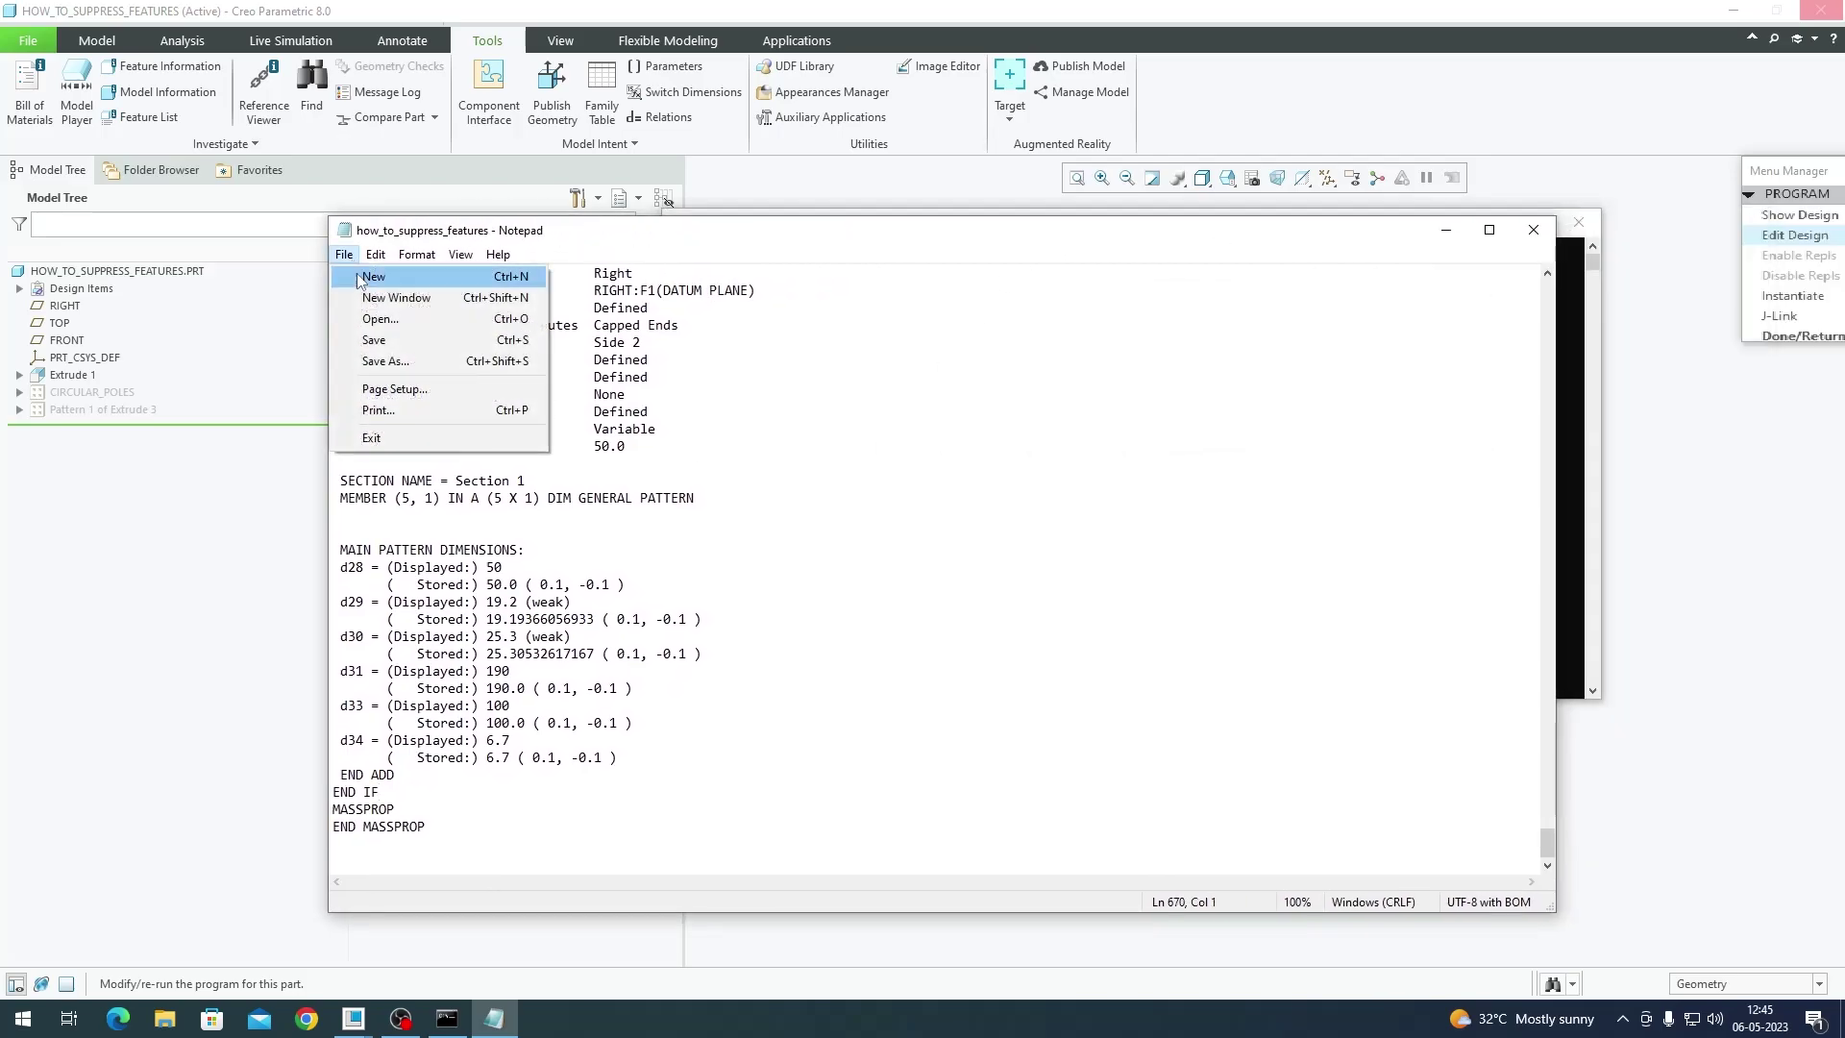
click(914, 399)
click(1533, 230)
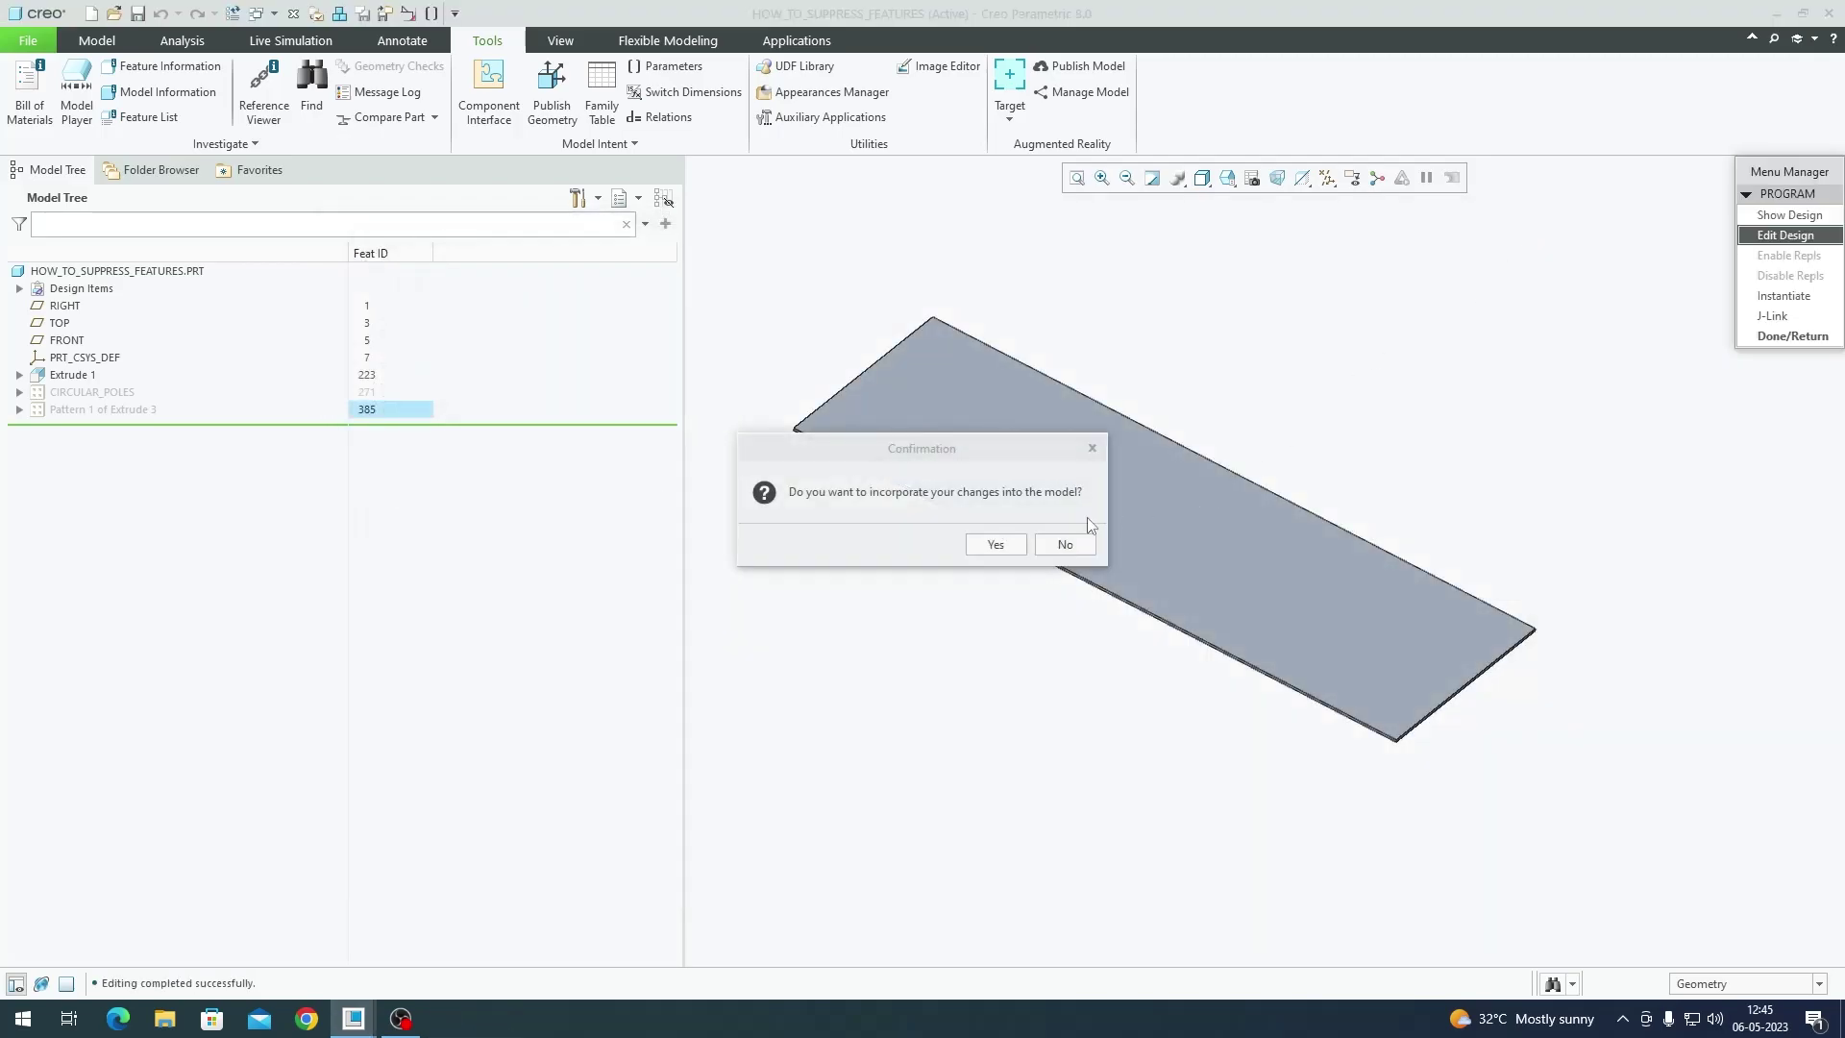
click(928, 452)
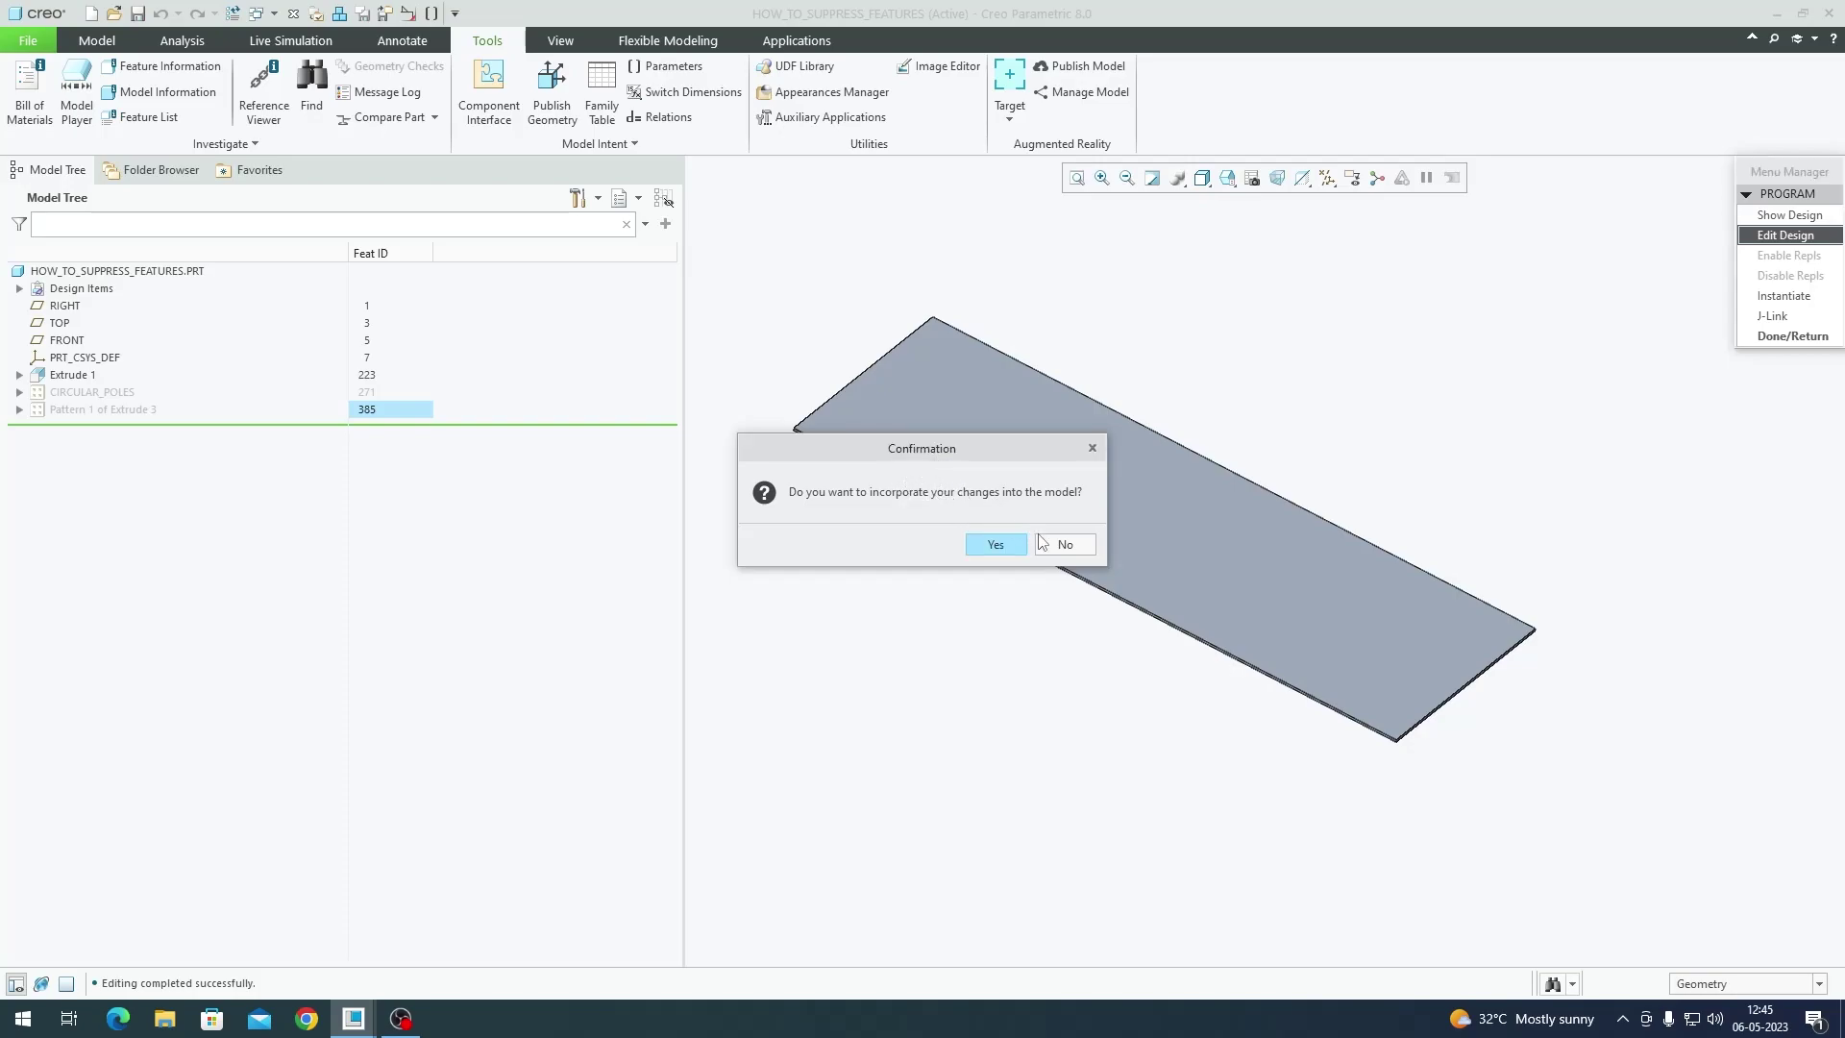
click(996, 544)
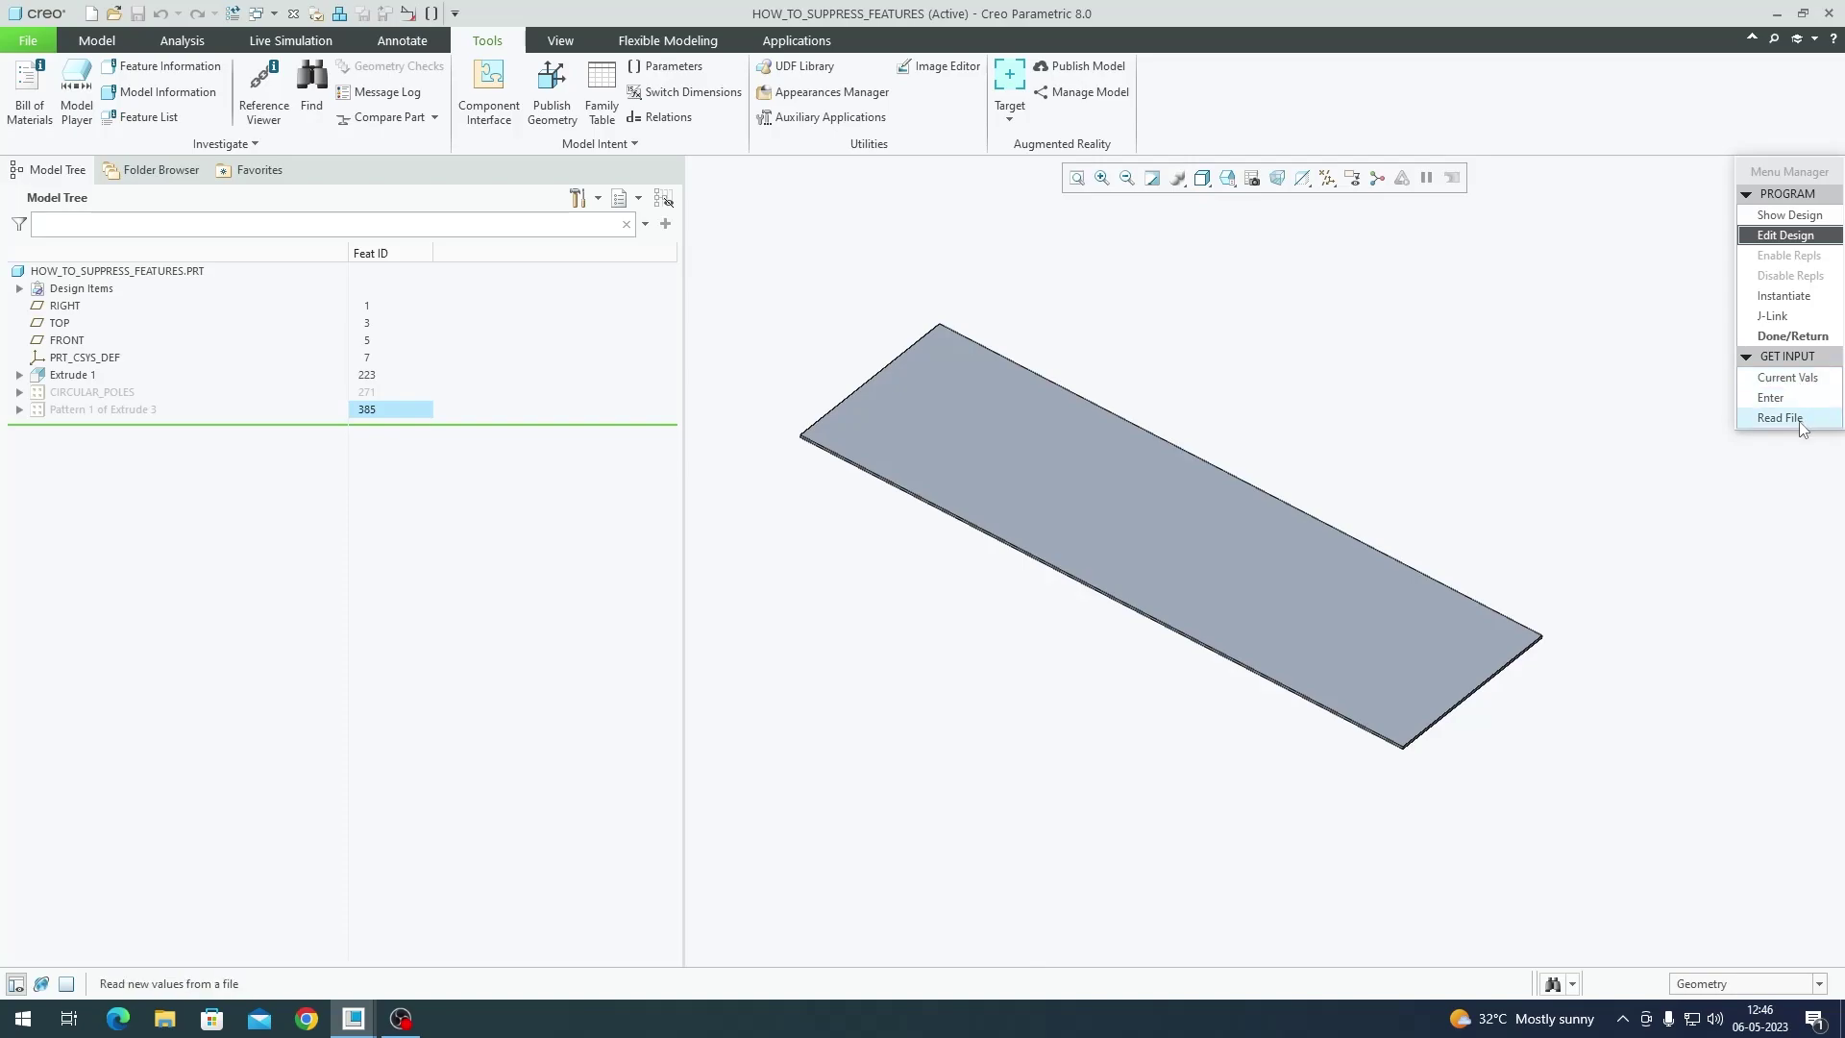
Step: Enter CIRCULAR as the new value of the POLE_TYPE input and finish the program edit
click(1796, 403)
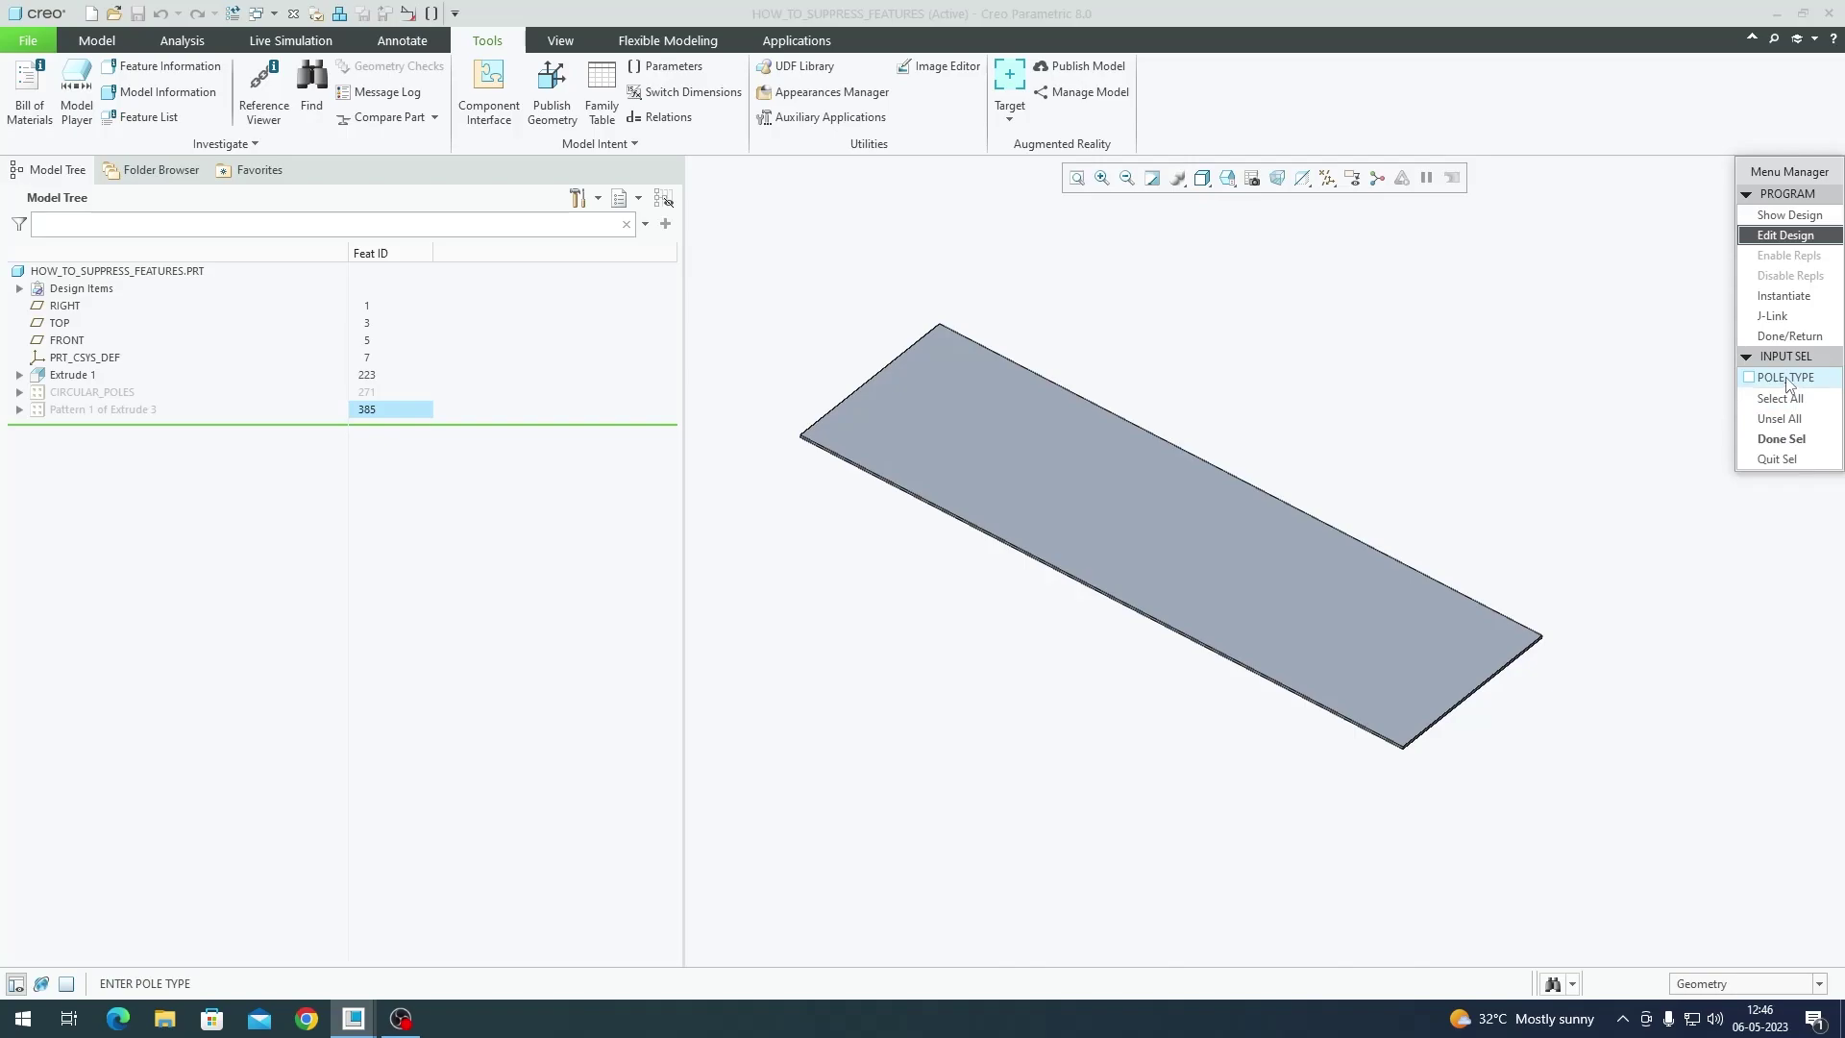
click(1786, 378)
click(1781, 439)
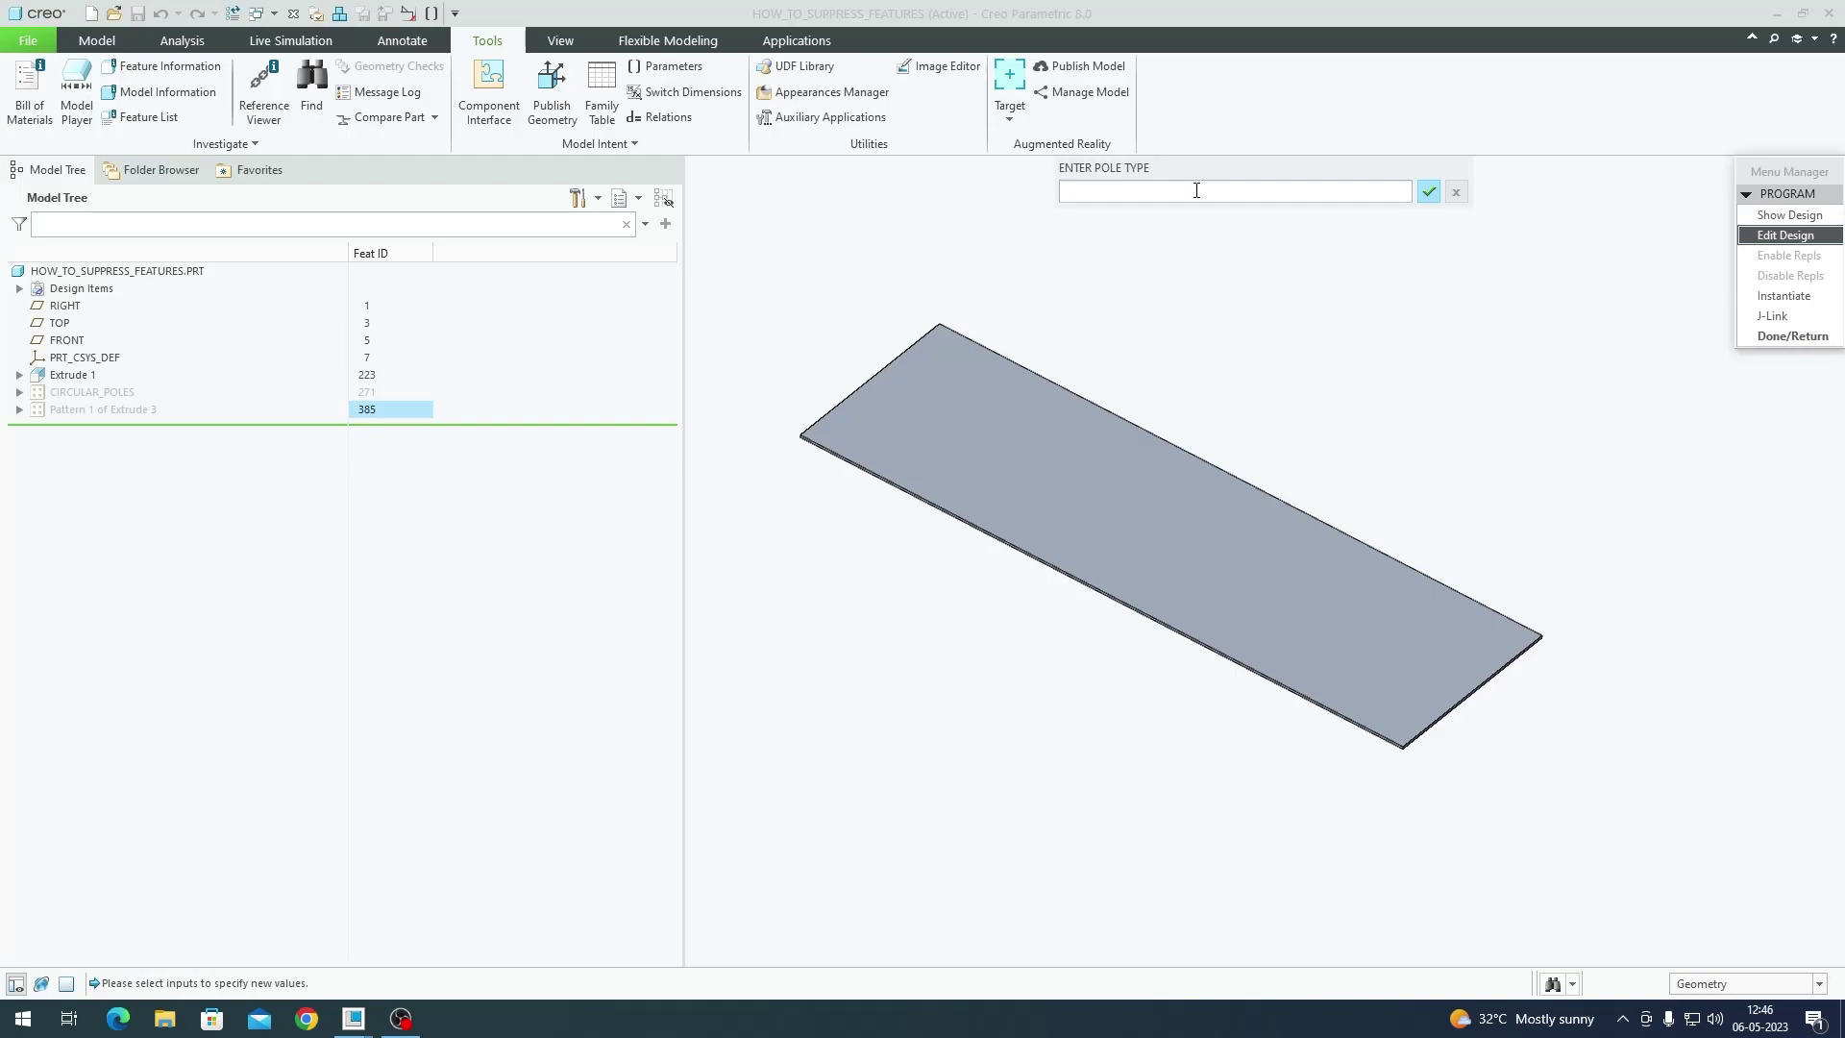
text(CIRCULAR)
key(Return)
click(1792, 335)
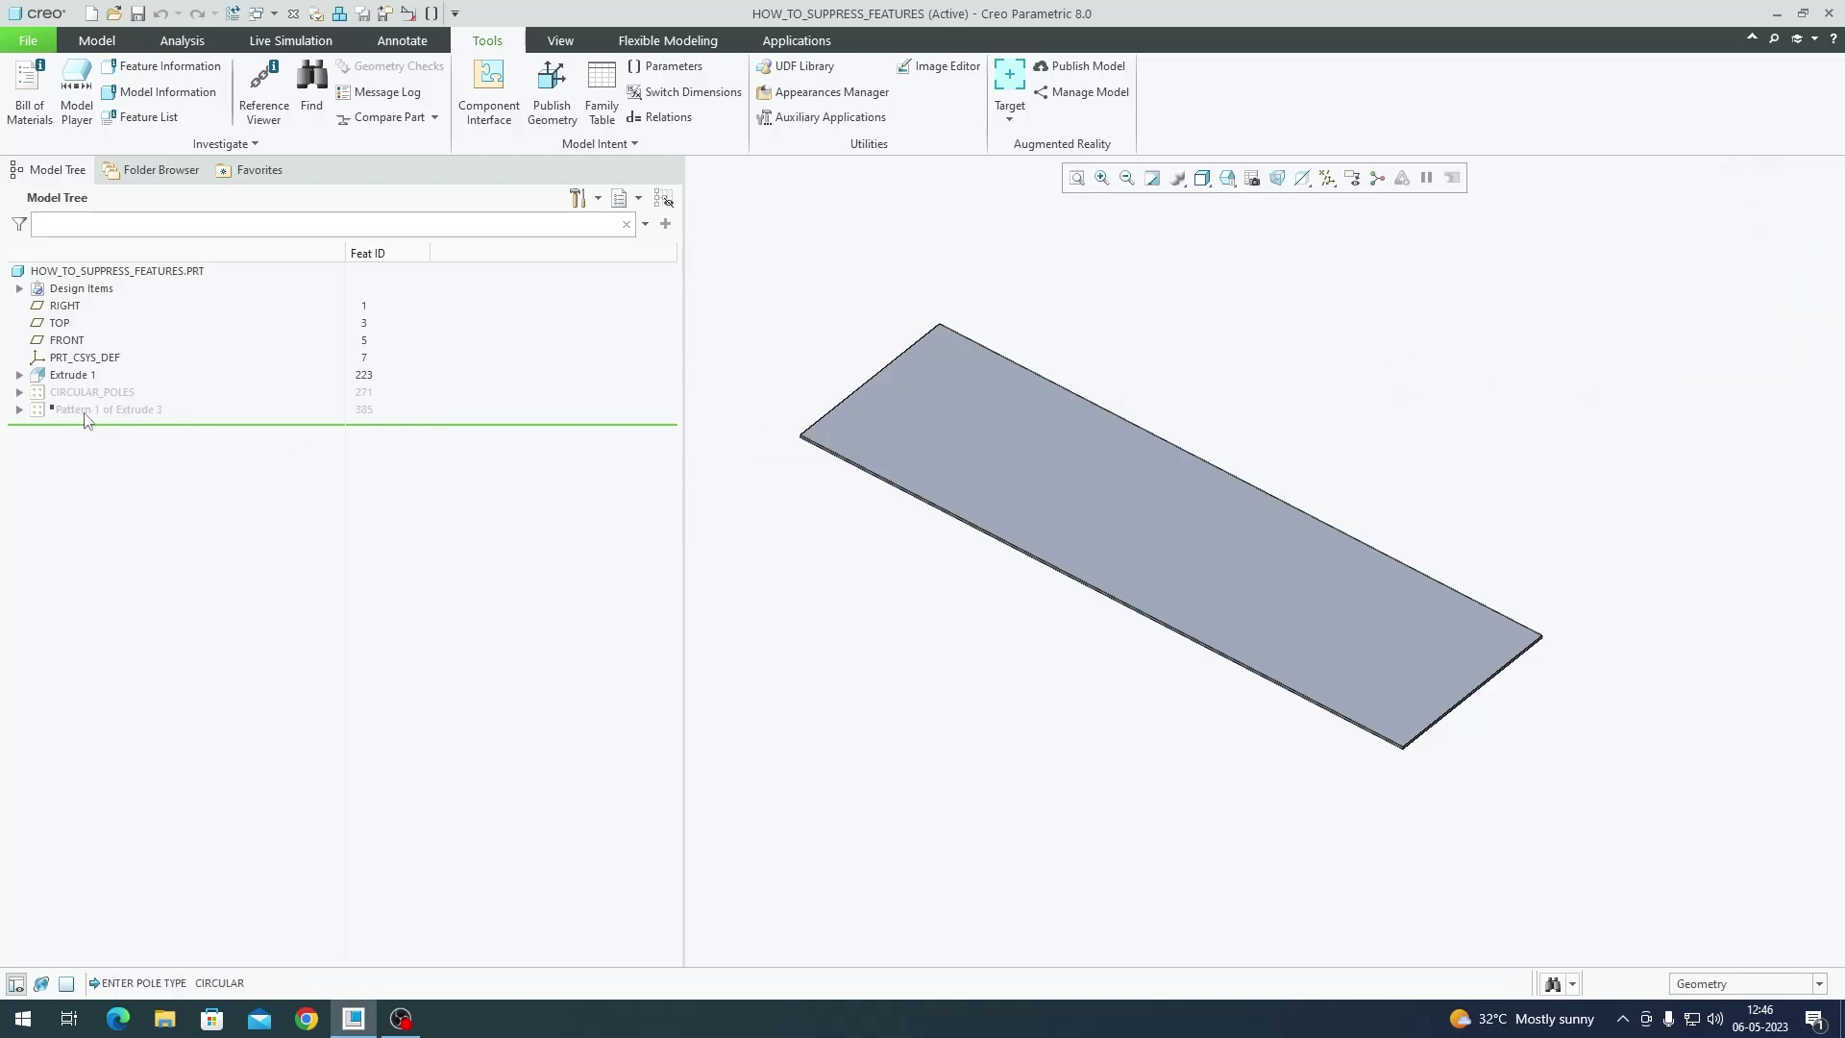
Step: Resume the suppressed CIRCULAR_POLES pattern on the plate
click(110, 392)
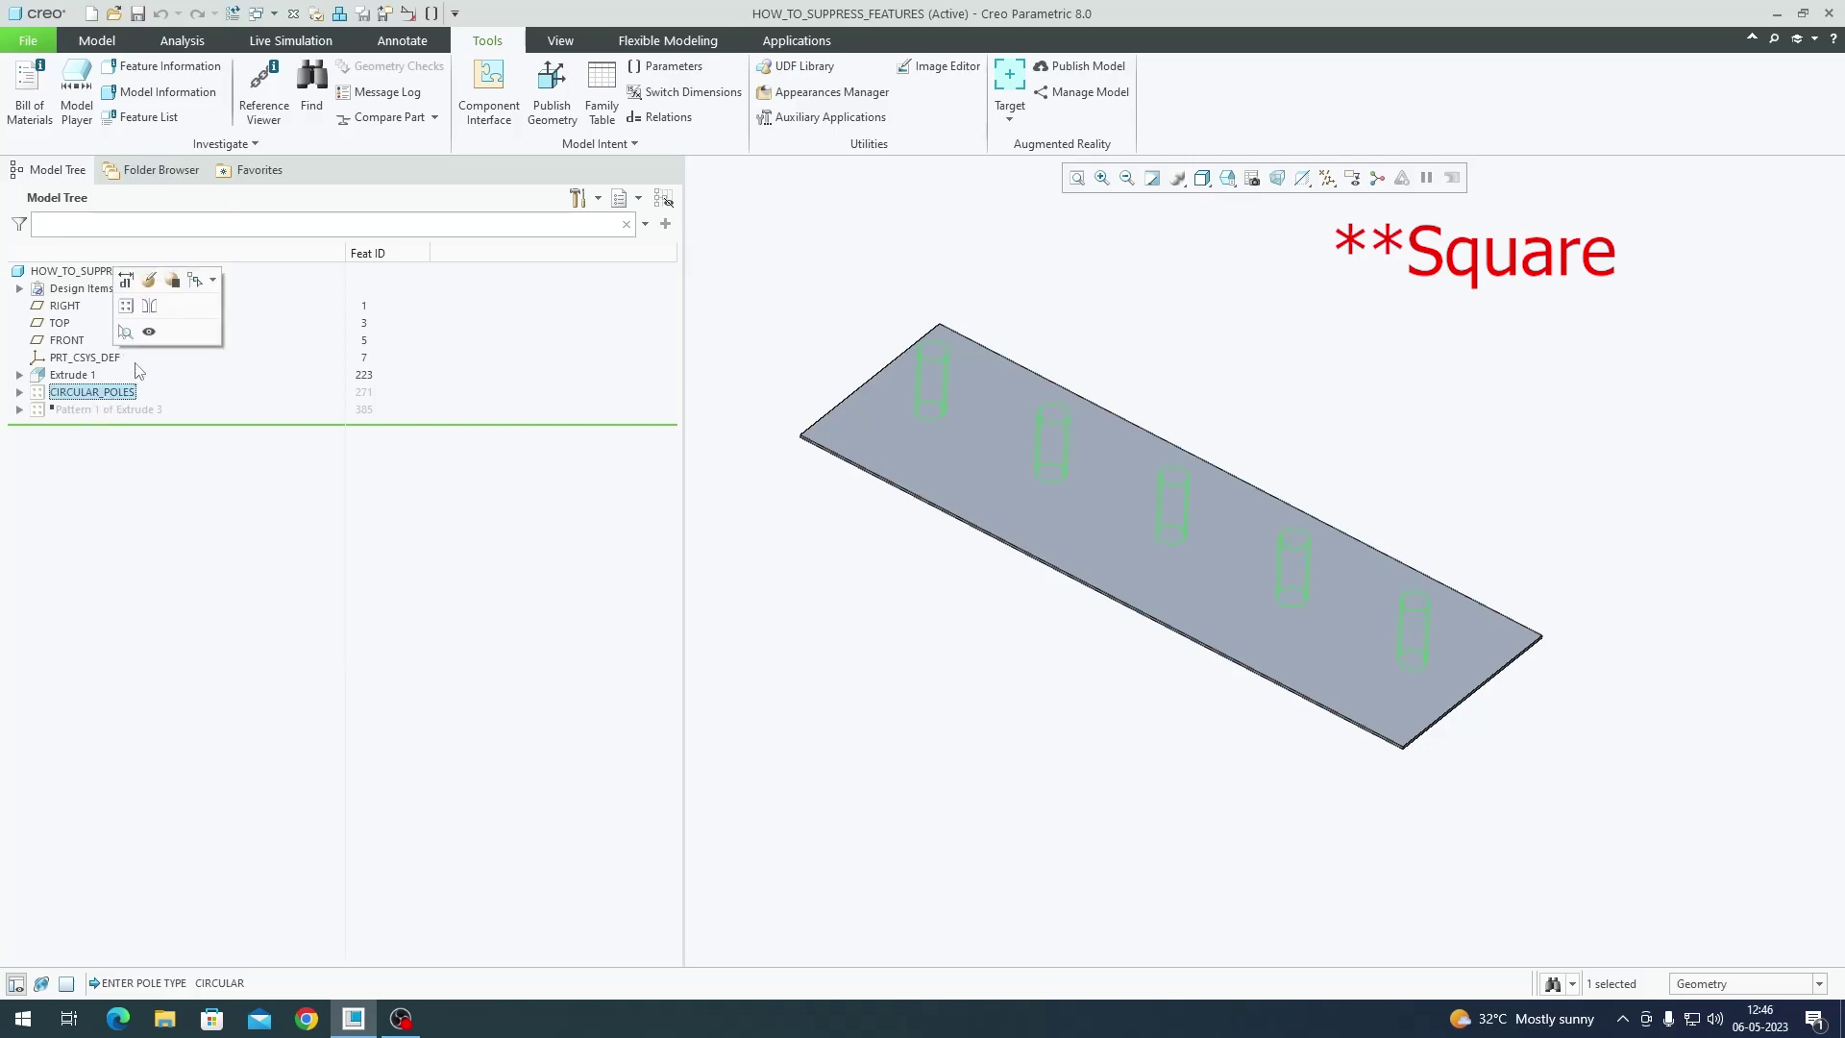
click(149, 331)
scroll(1124, 470, down, 2)
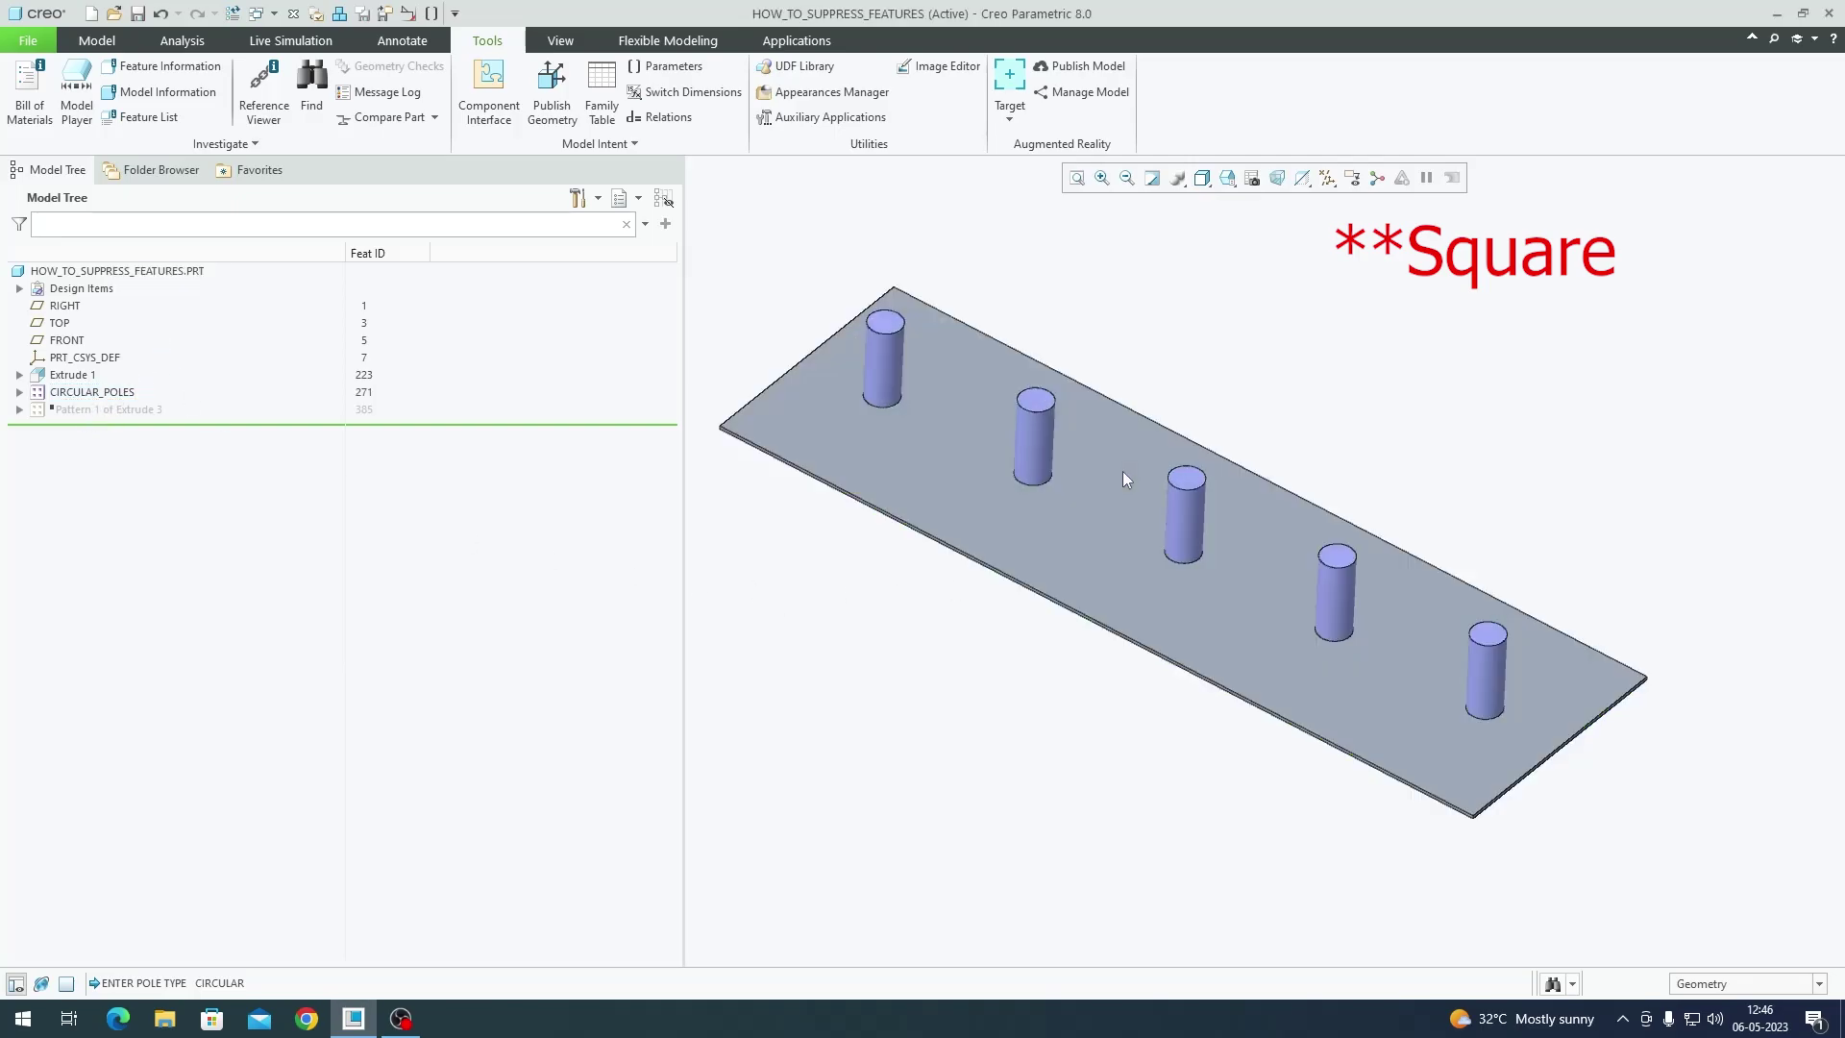
scroll(1188, 495, up, 2)
middle_drag(1188, 495, 1166, 494)
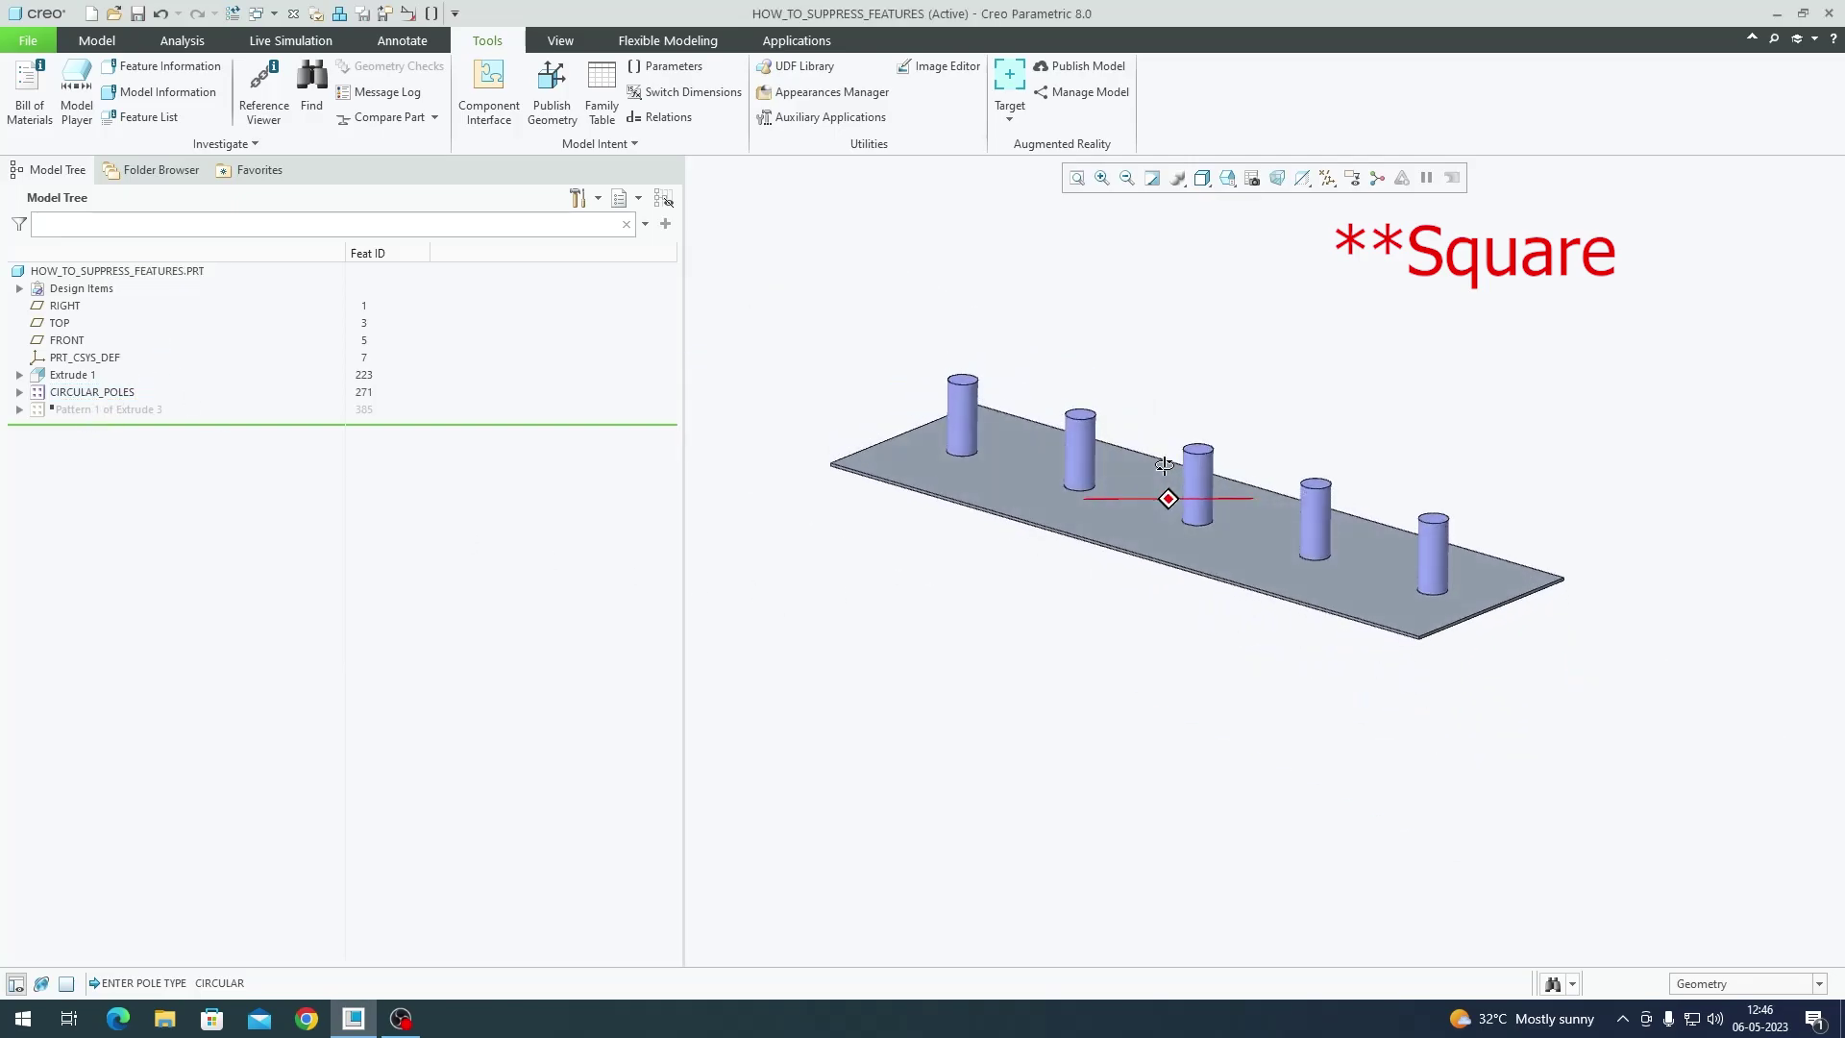
click(96, 41)
click(106, 408)
click(132, 342)
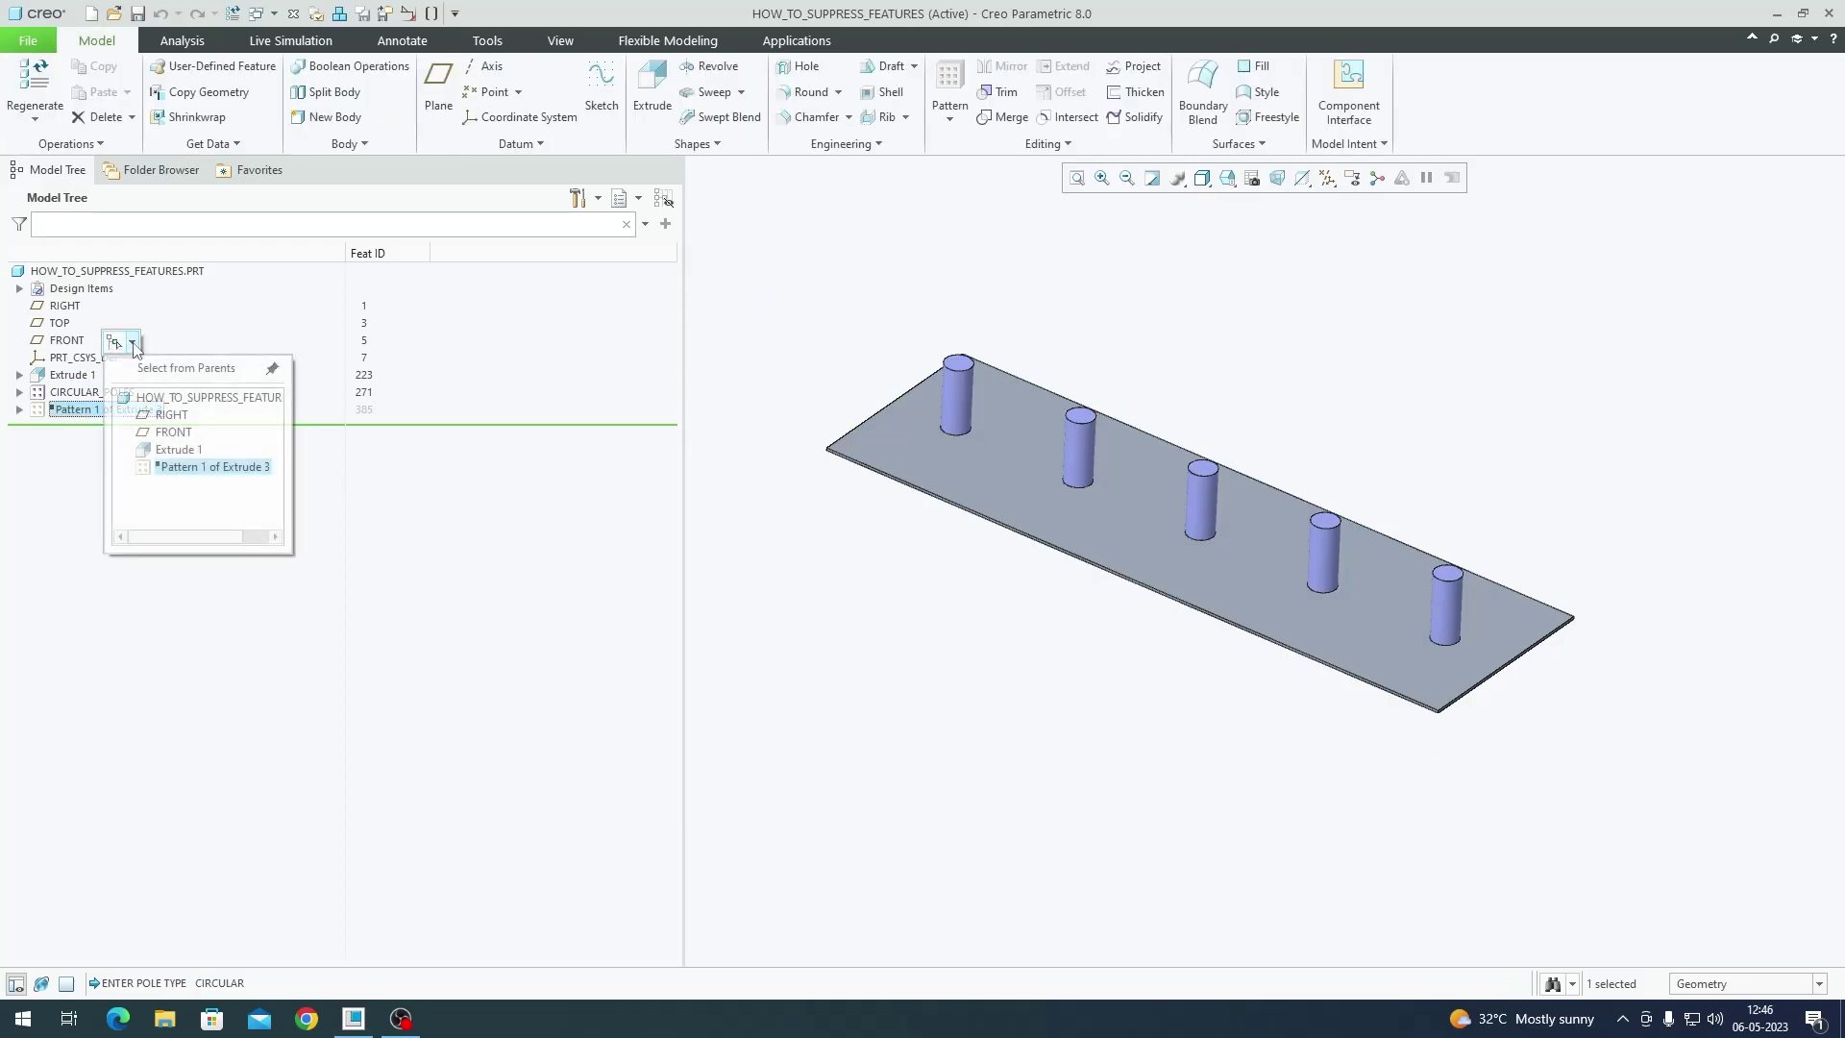
click(182, 441)
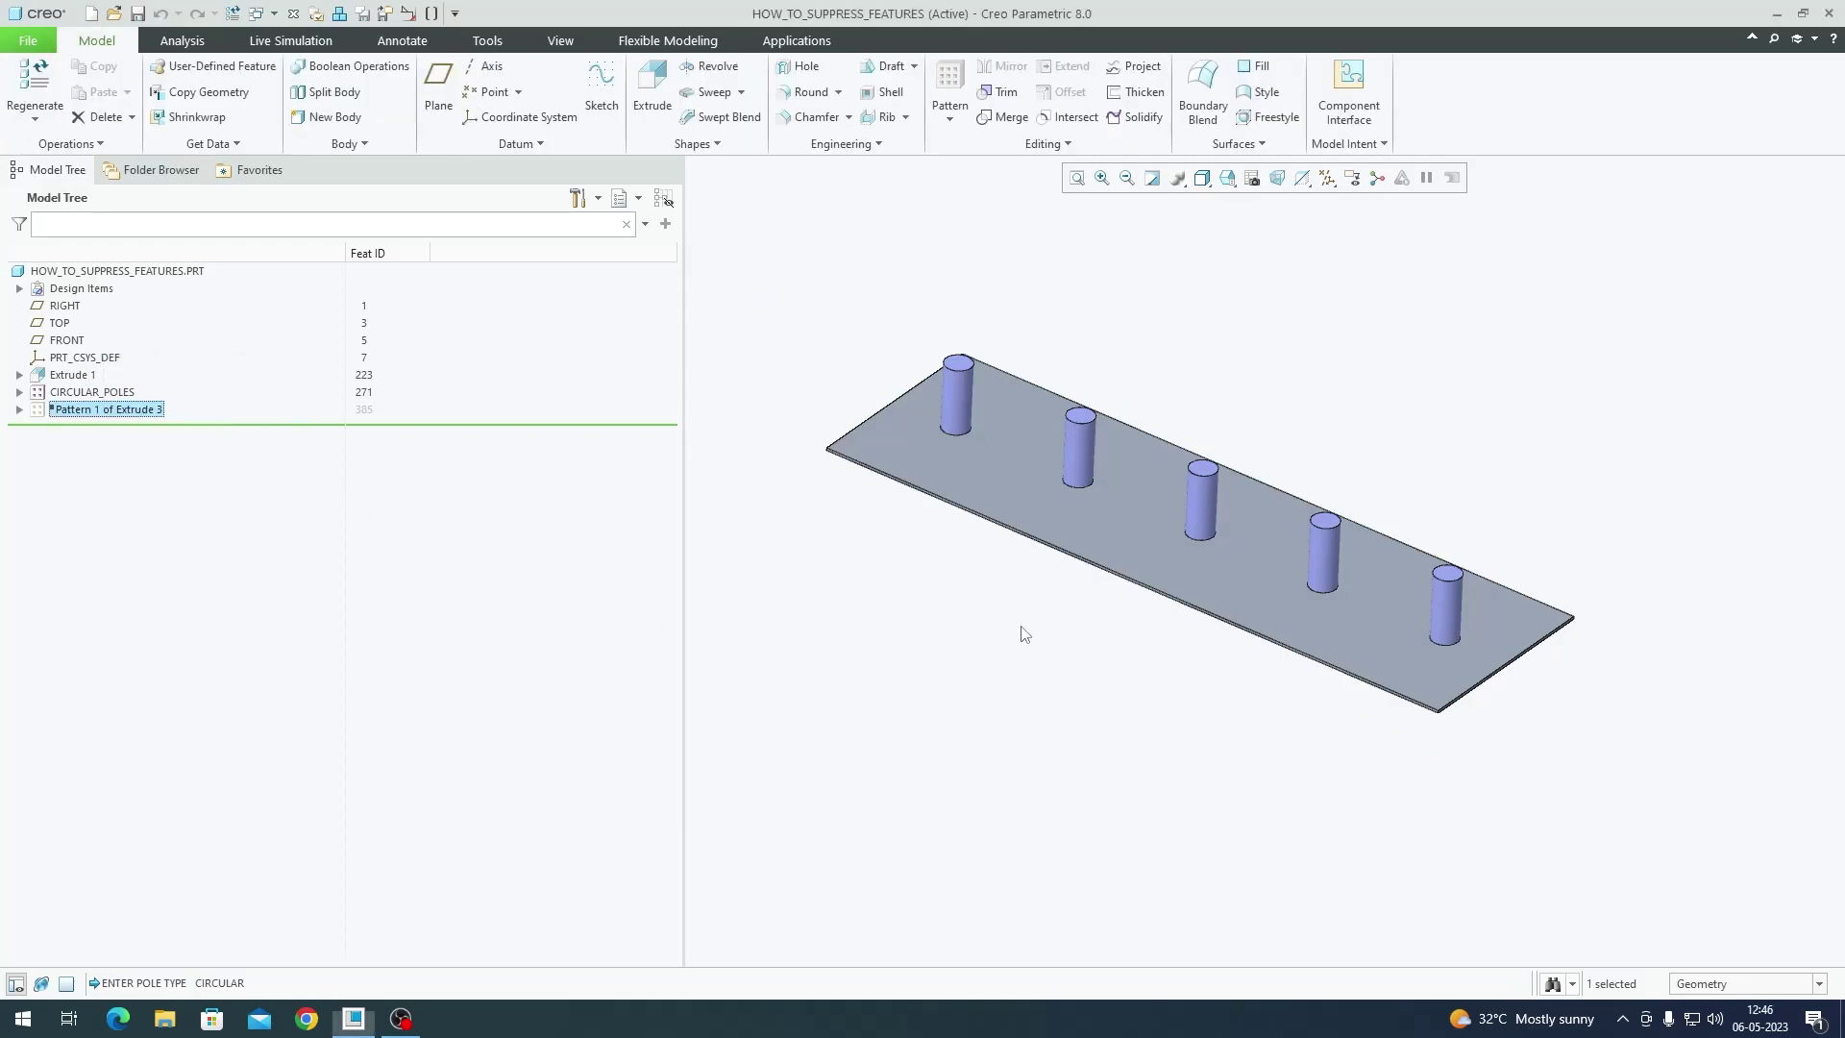
scroll(1086, 488, up, 1)
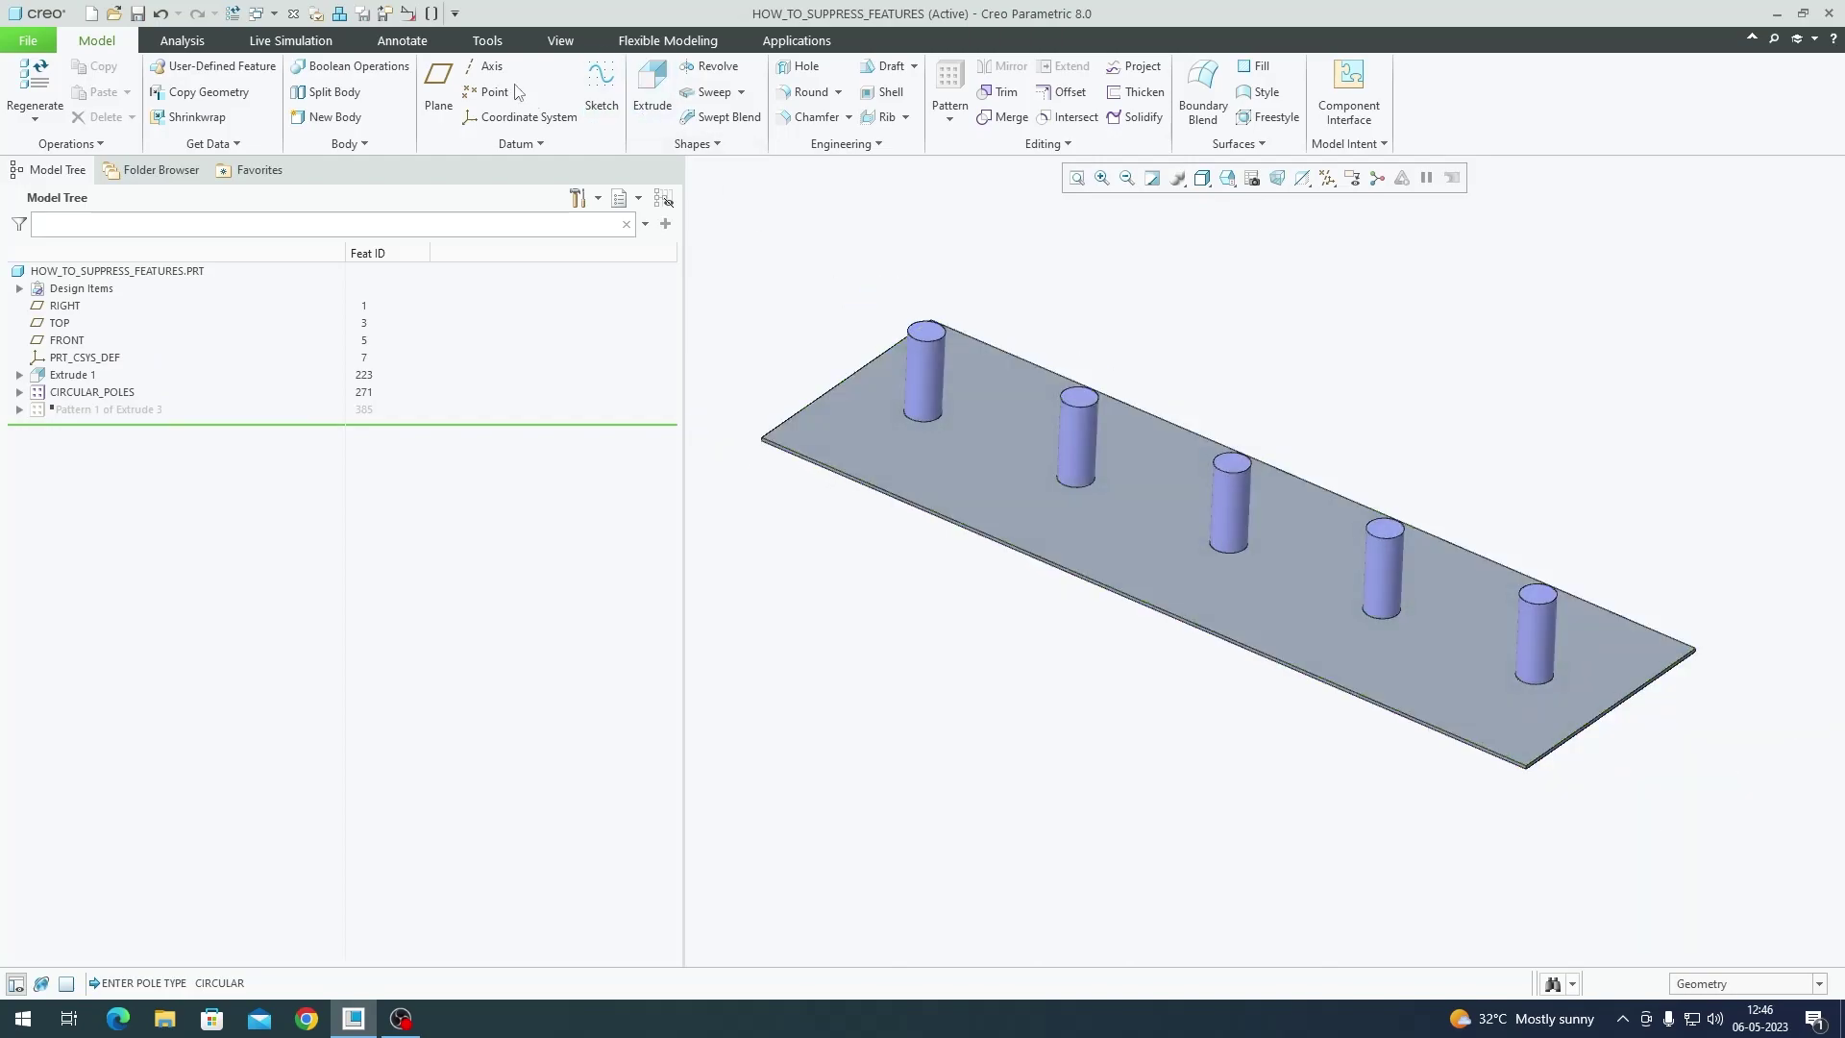
Step: Set the POLE_TYPE parameter to SQUARE and regenerate the part using the current input values
click(476, 43)
click(665, 66)
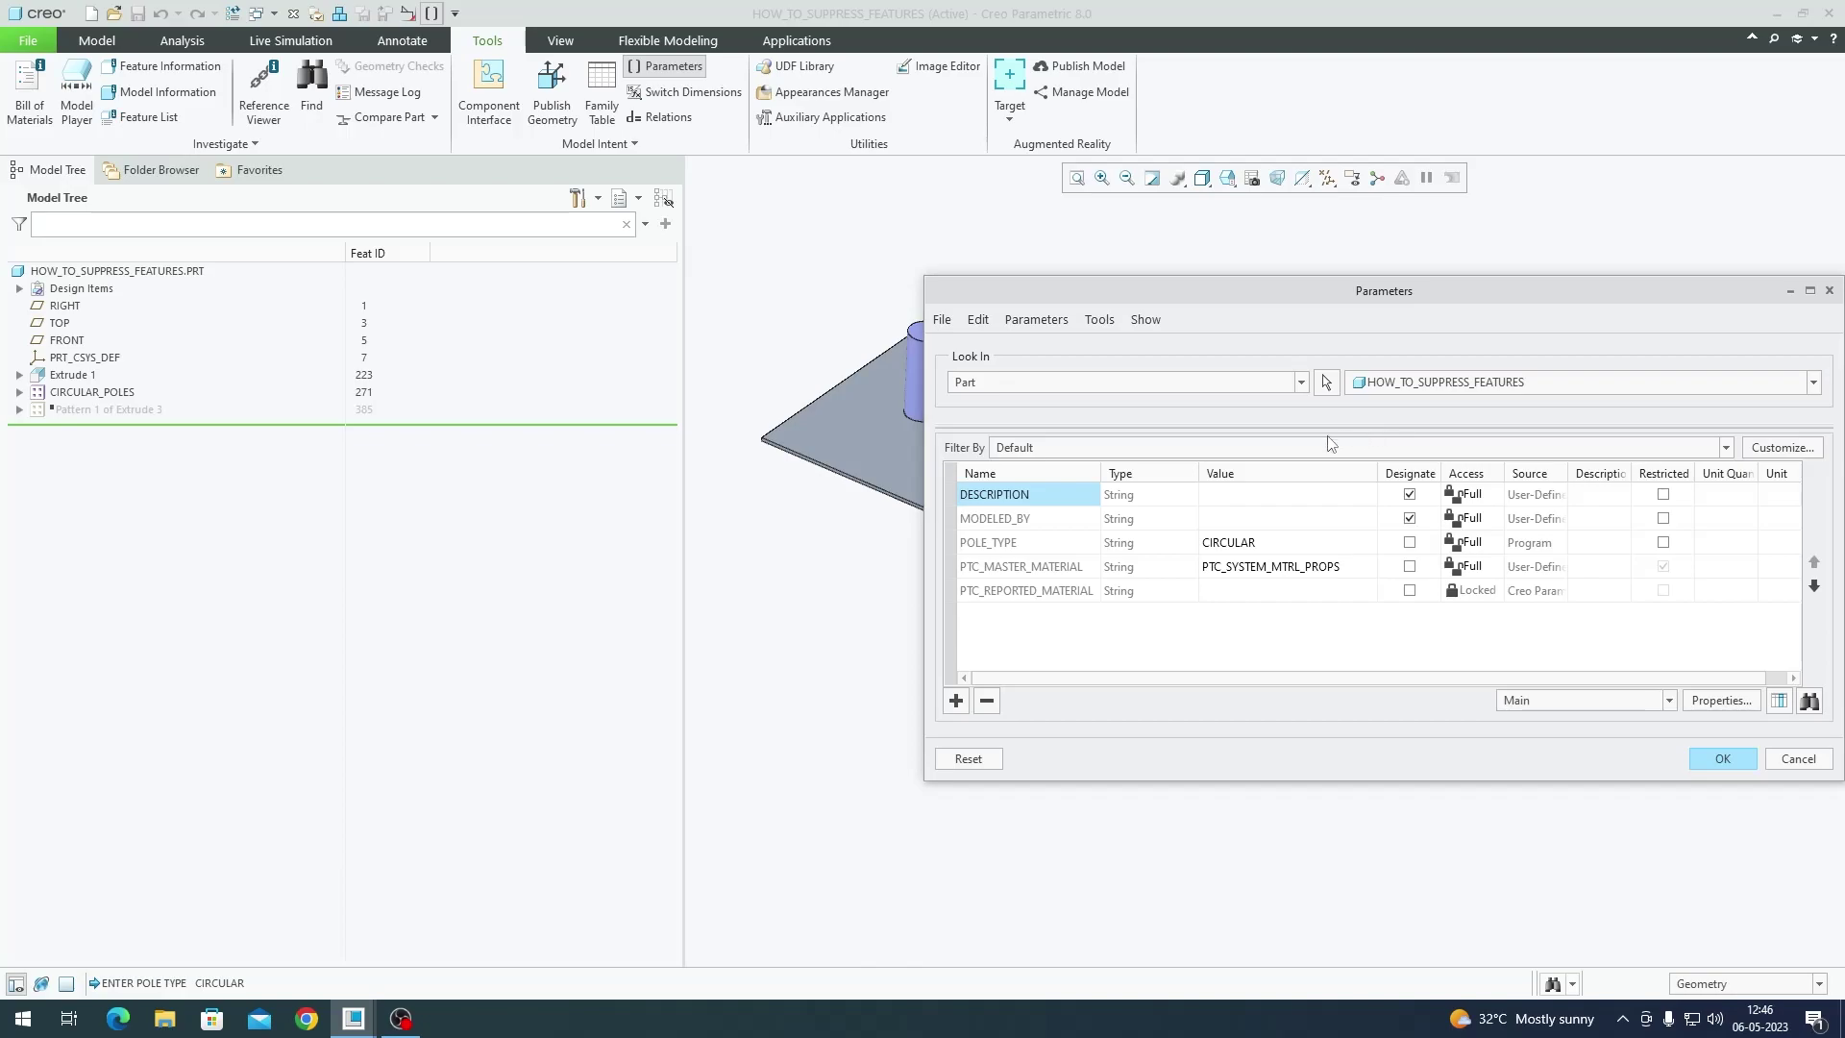
click(1249, 543)
text(SQUARE)
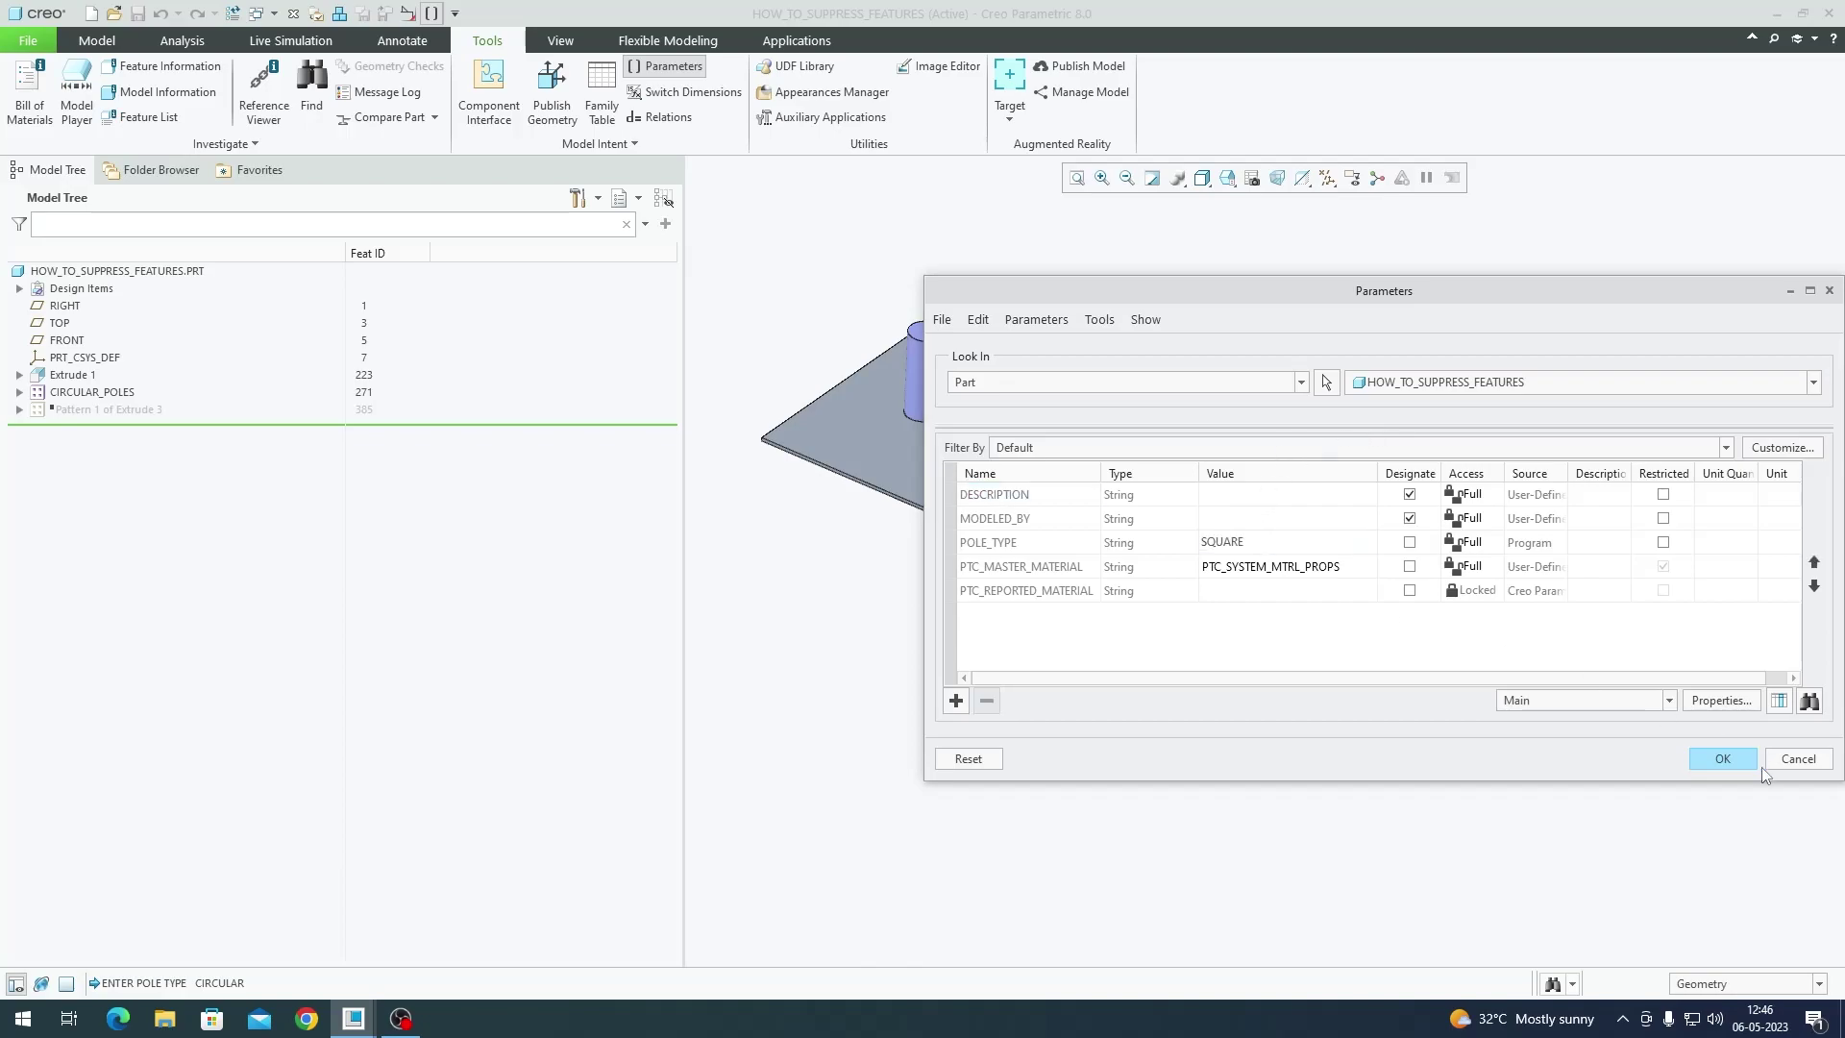
click(1754, 762)
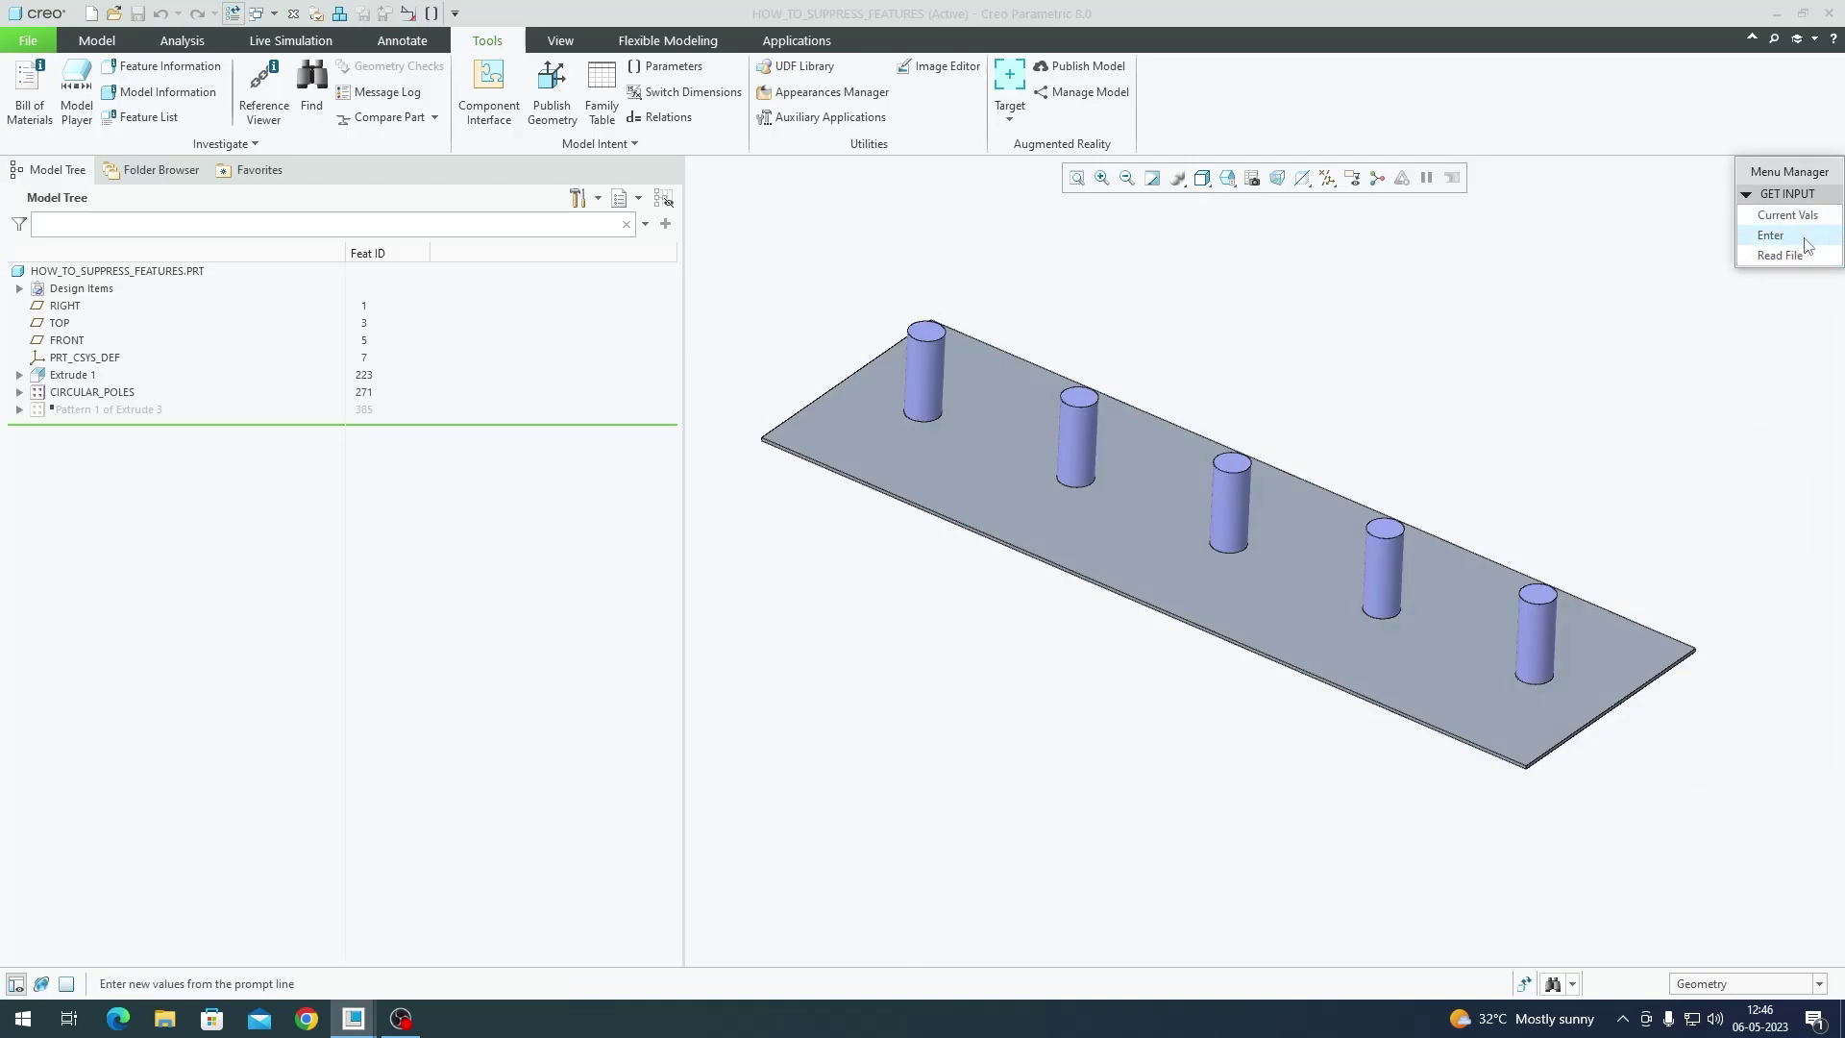
click(1799, 219)
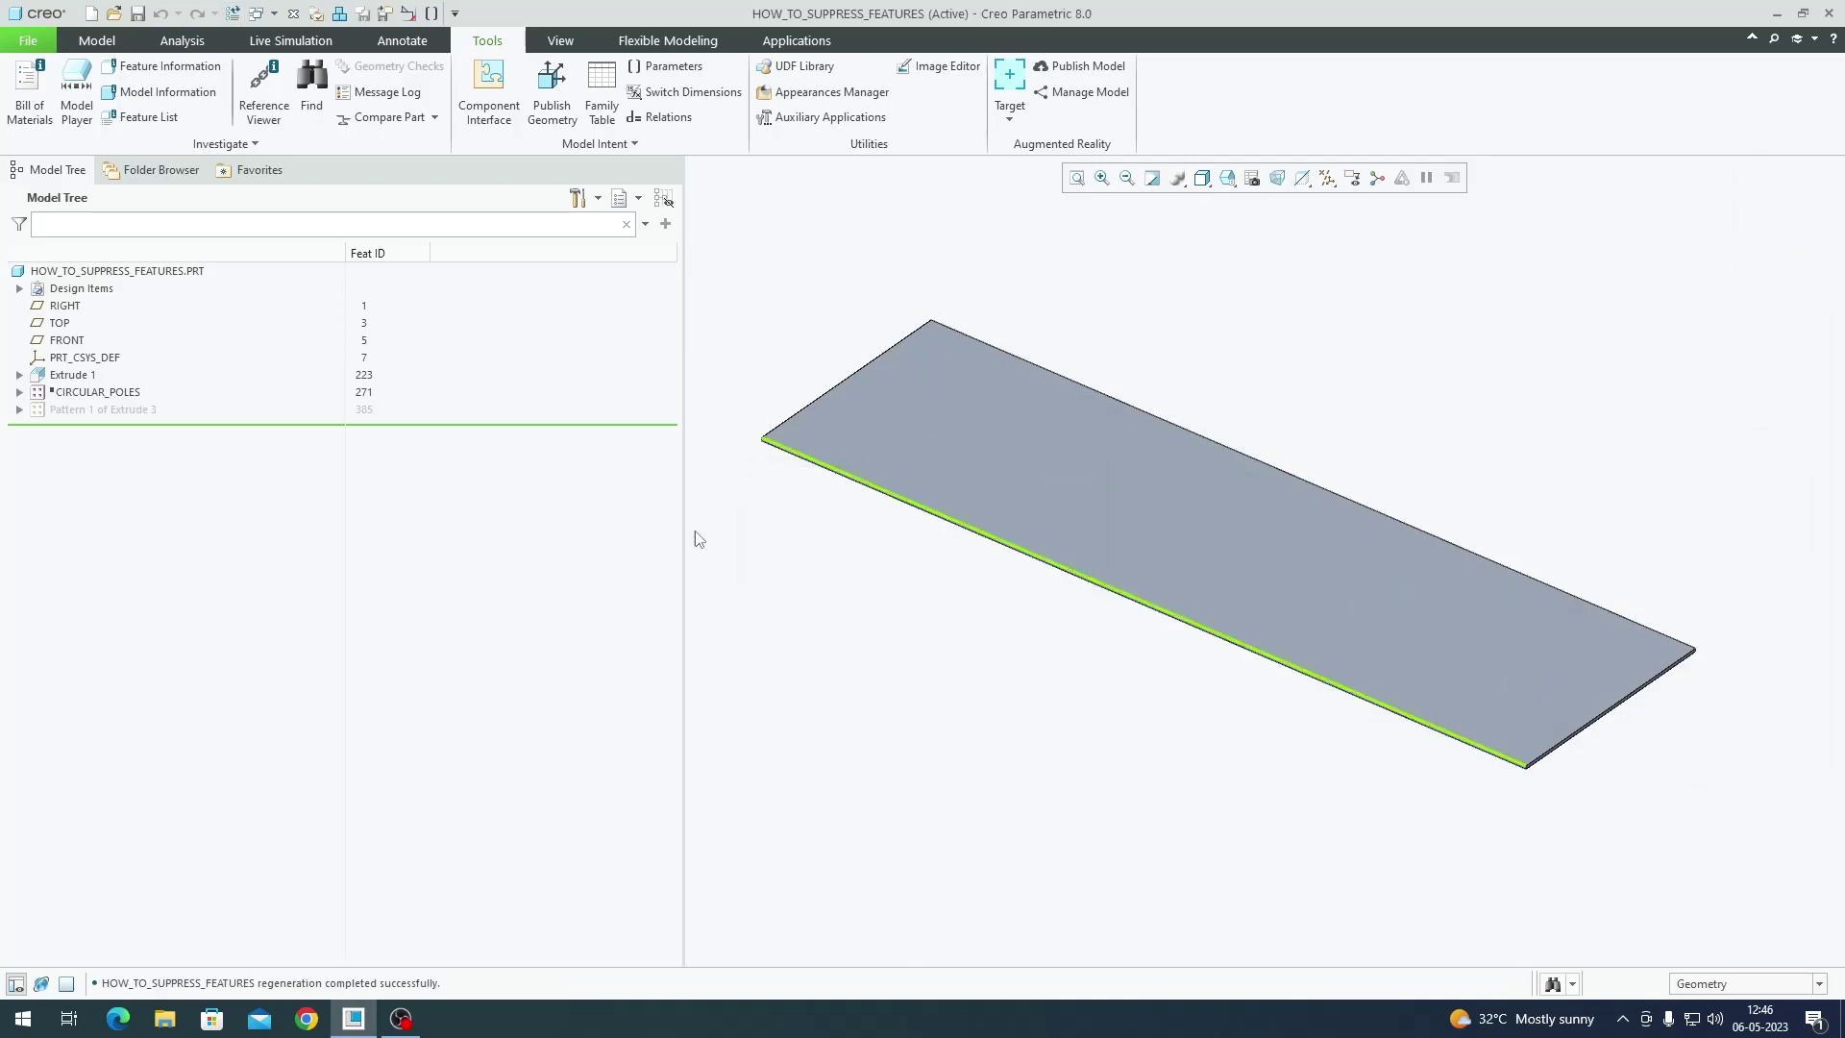
Step: Resume the suppressed square pole pattern, Pattern 1 of Extrude 3, on the plate
click(111, 410)
click(146, 332)
click(855, 576)
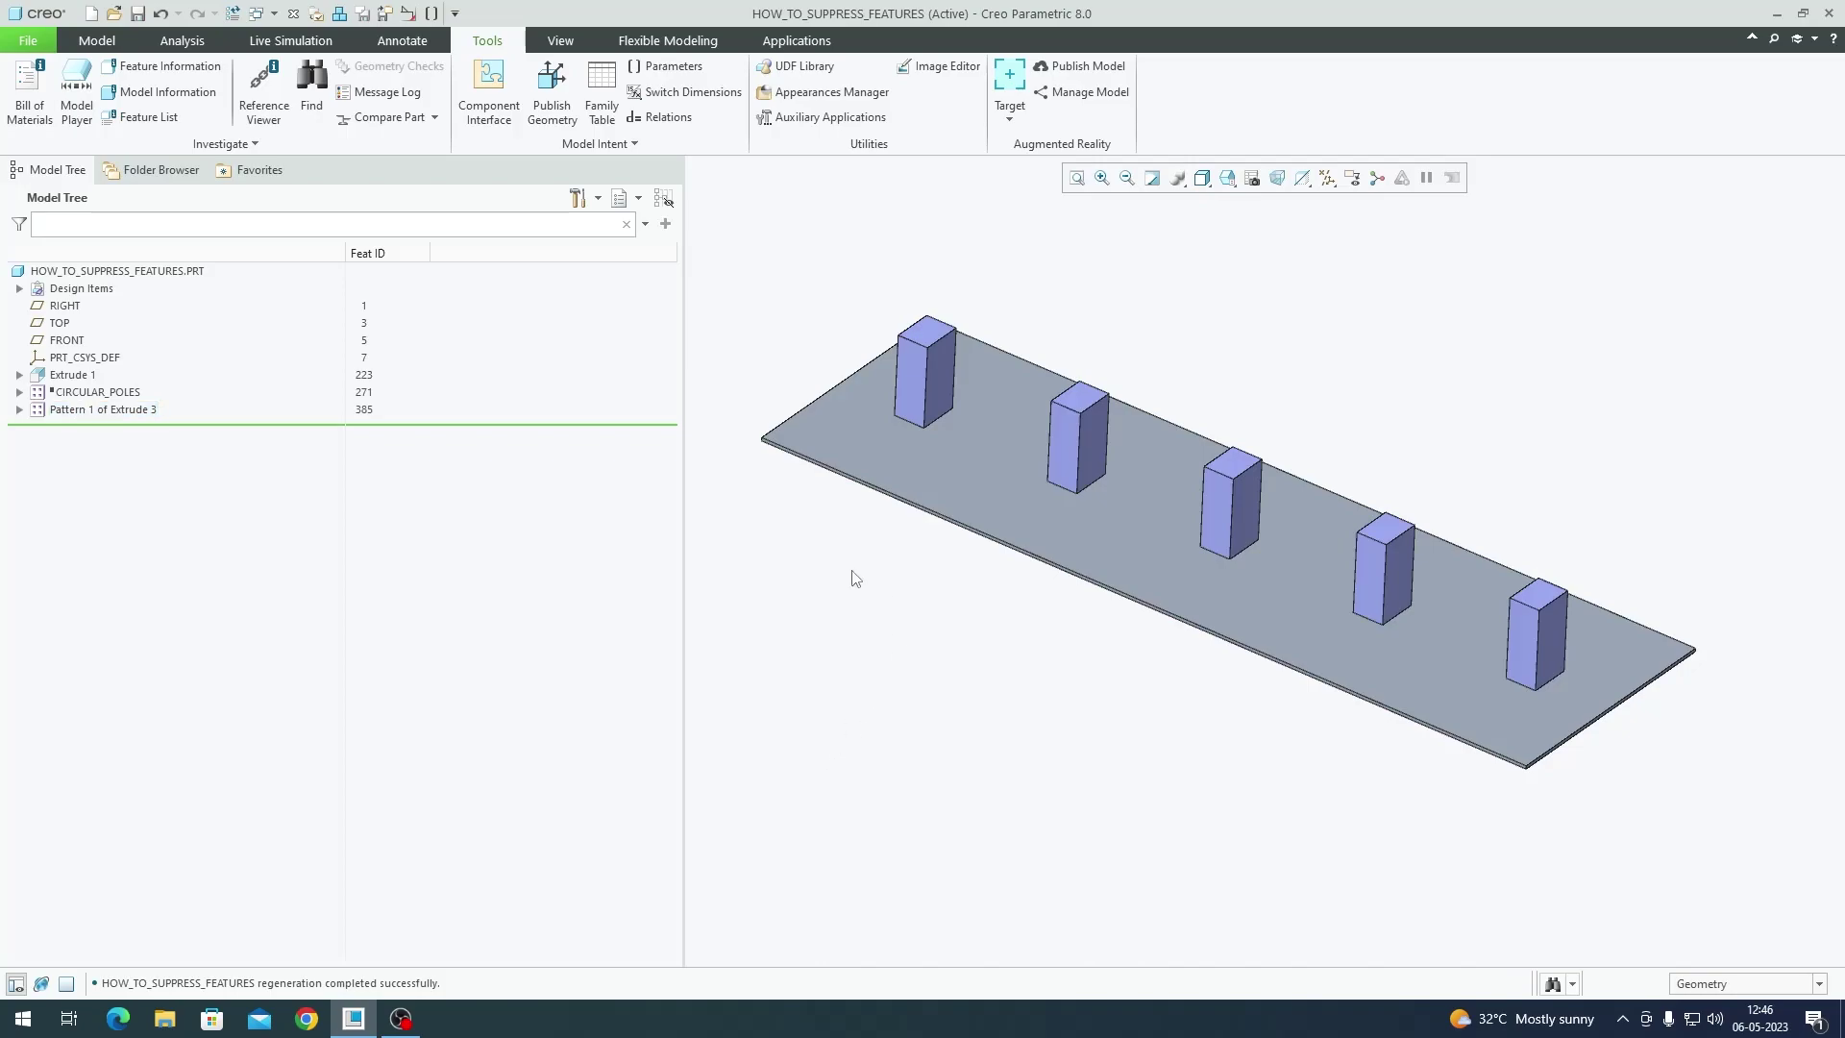
Step: Inspect the resumed square poles on the plate and check the POLE_TYPE value in the part's parameters
scroll(1084, 456, down, 3)
key(ctrl+d)
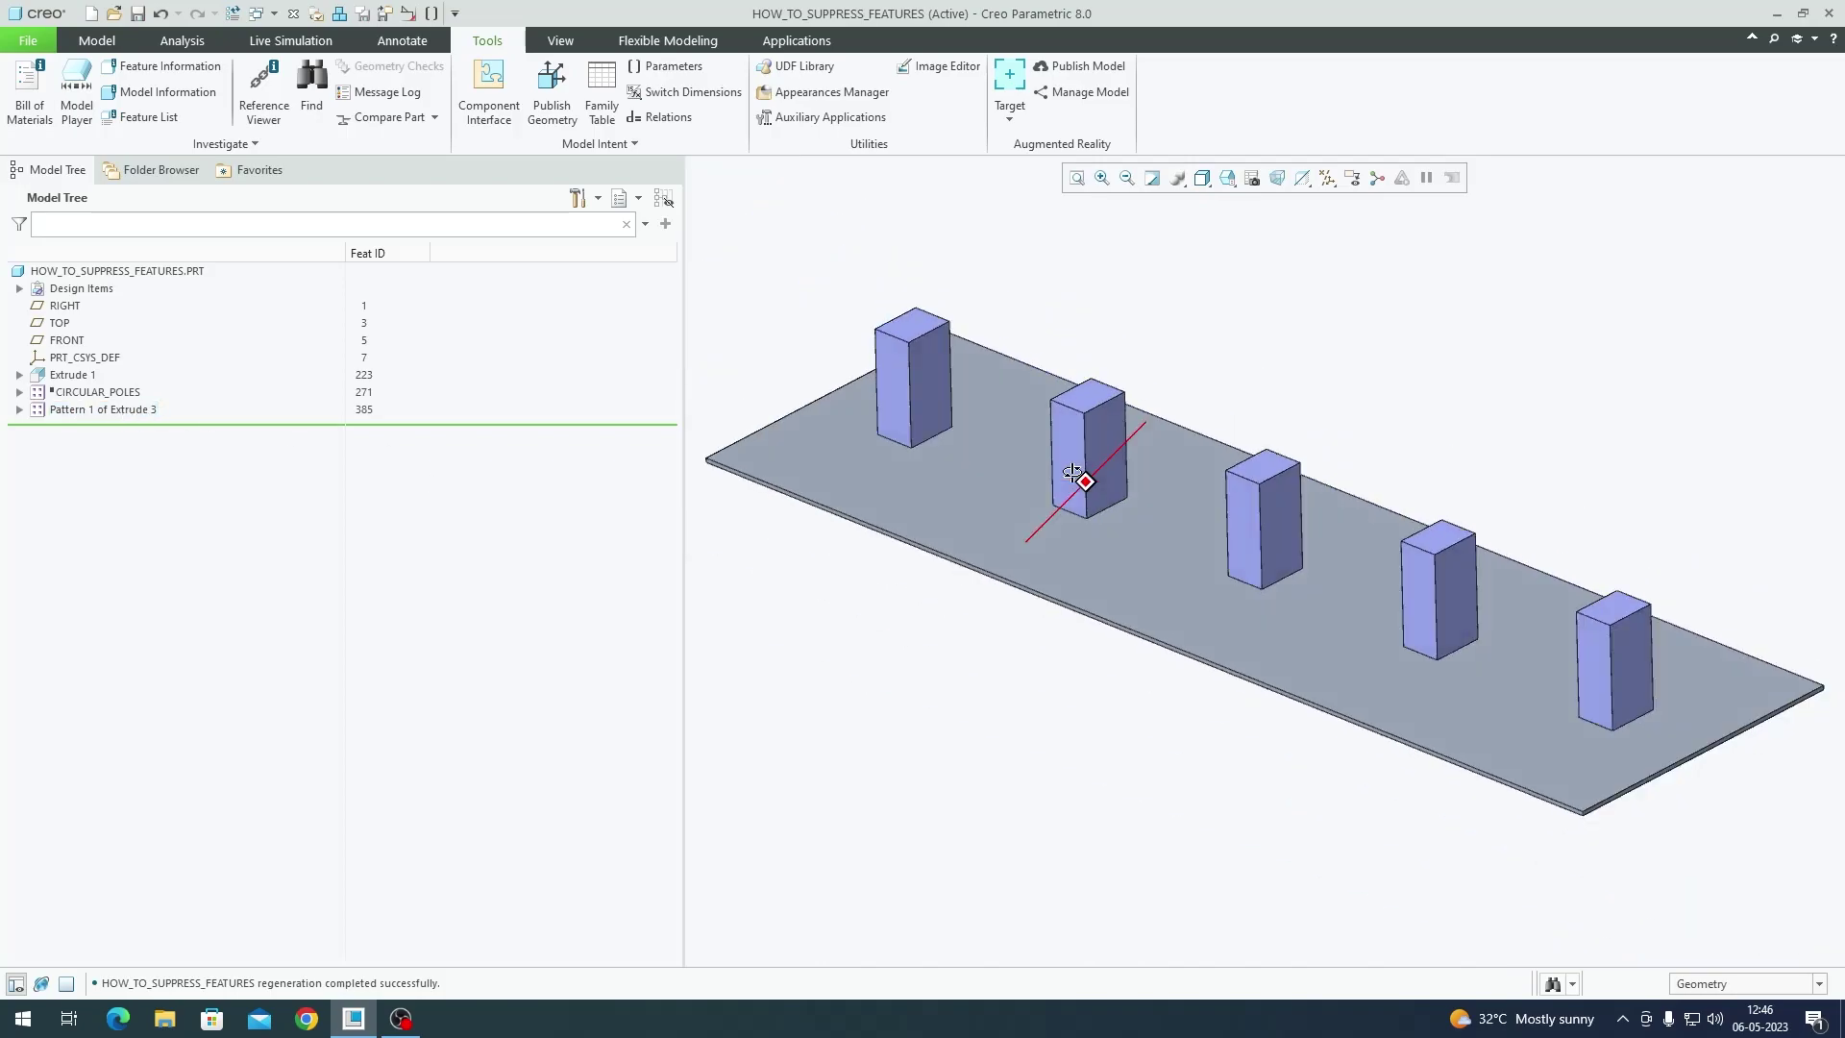
click(127, 394)
scroll(1086, 492, down, 3)
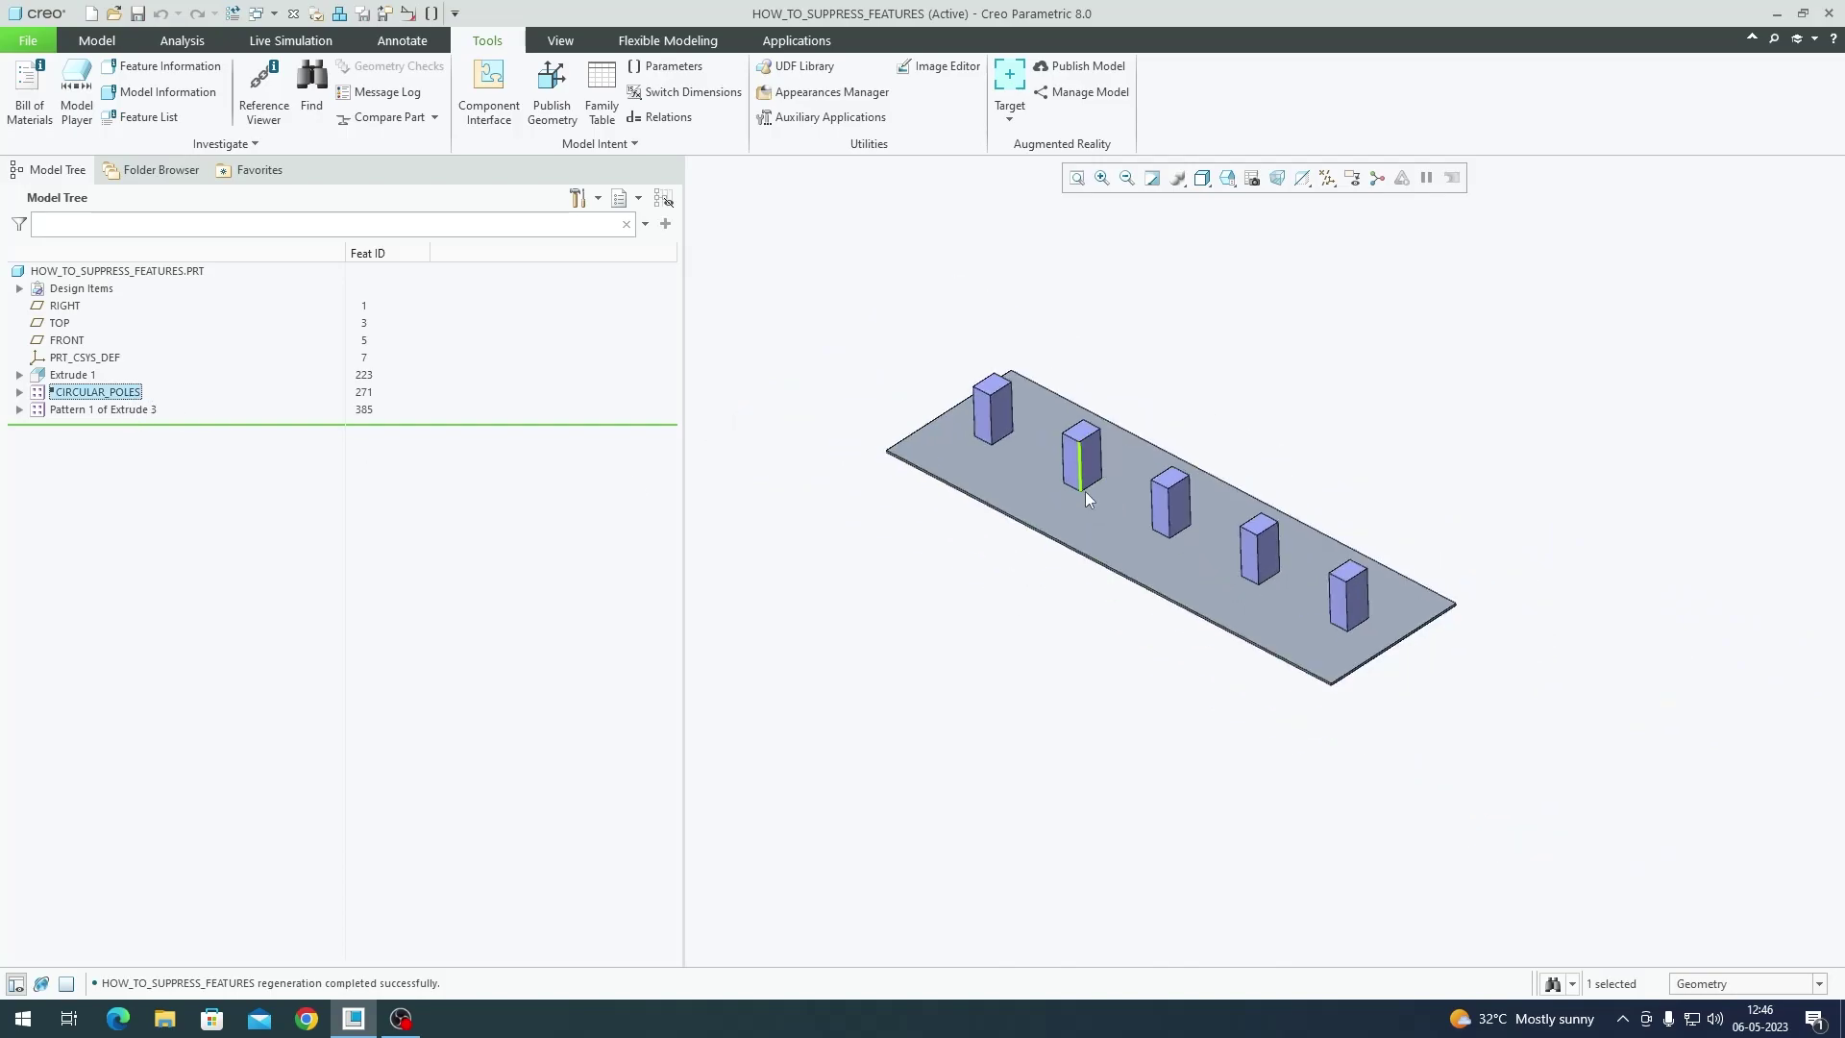
scroll(1105, 497, up, 3)
key(ctrl+d)
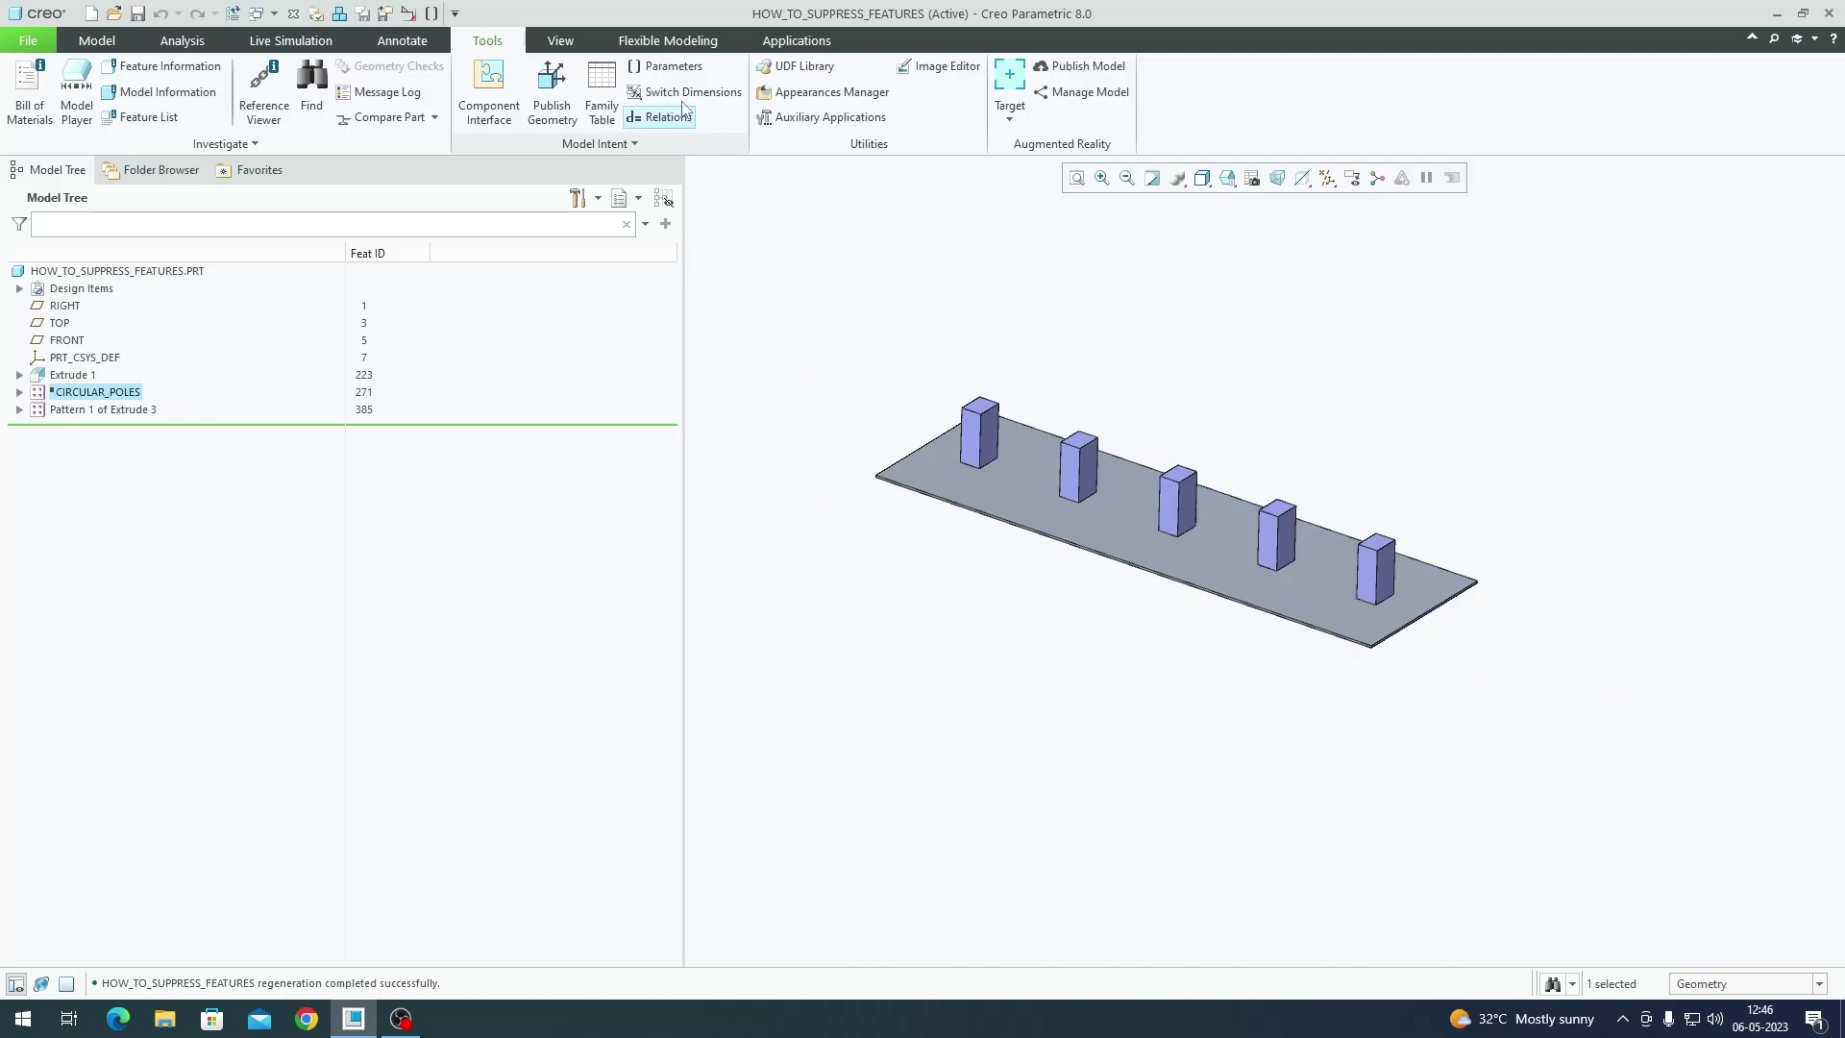
click(671, 66)
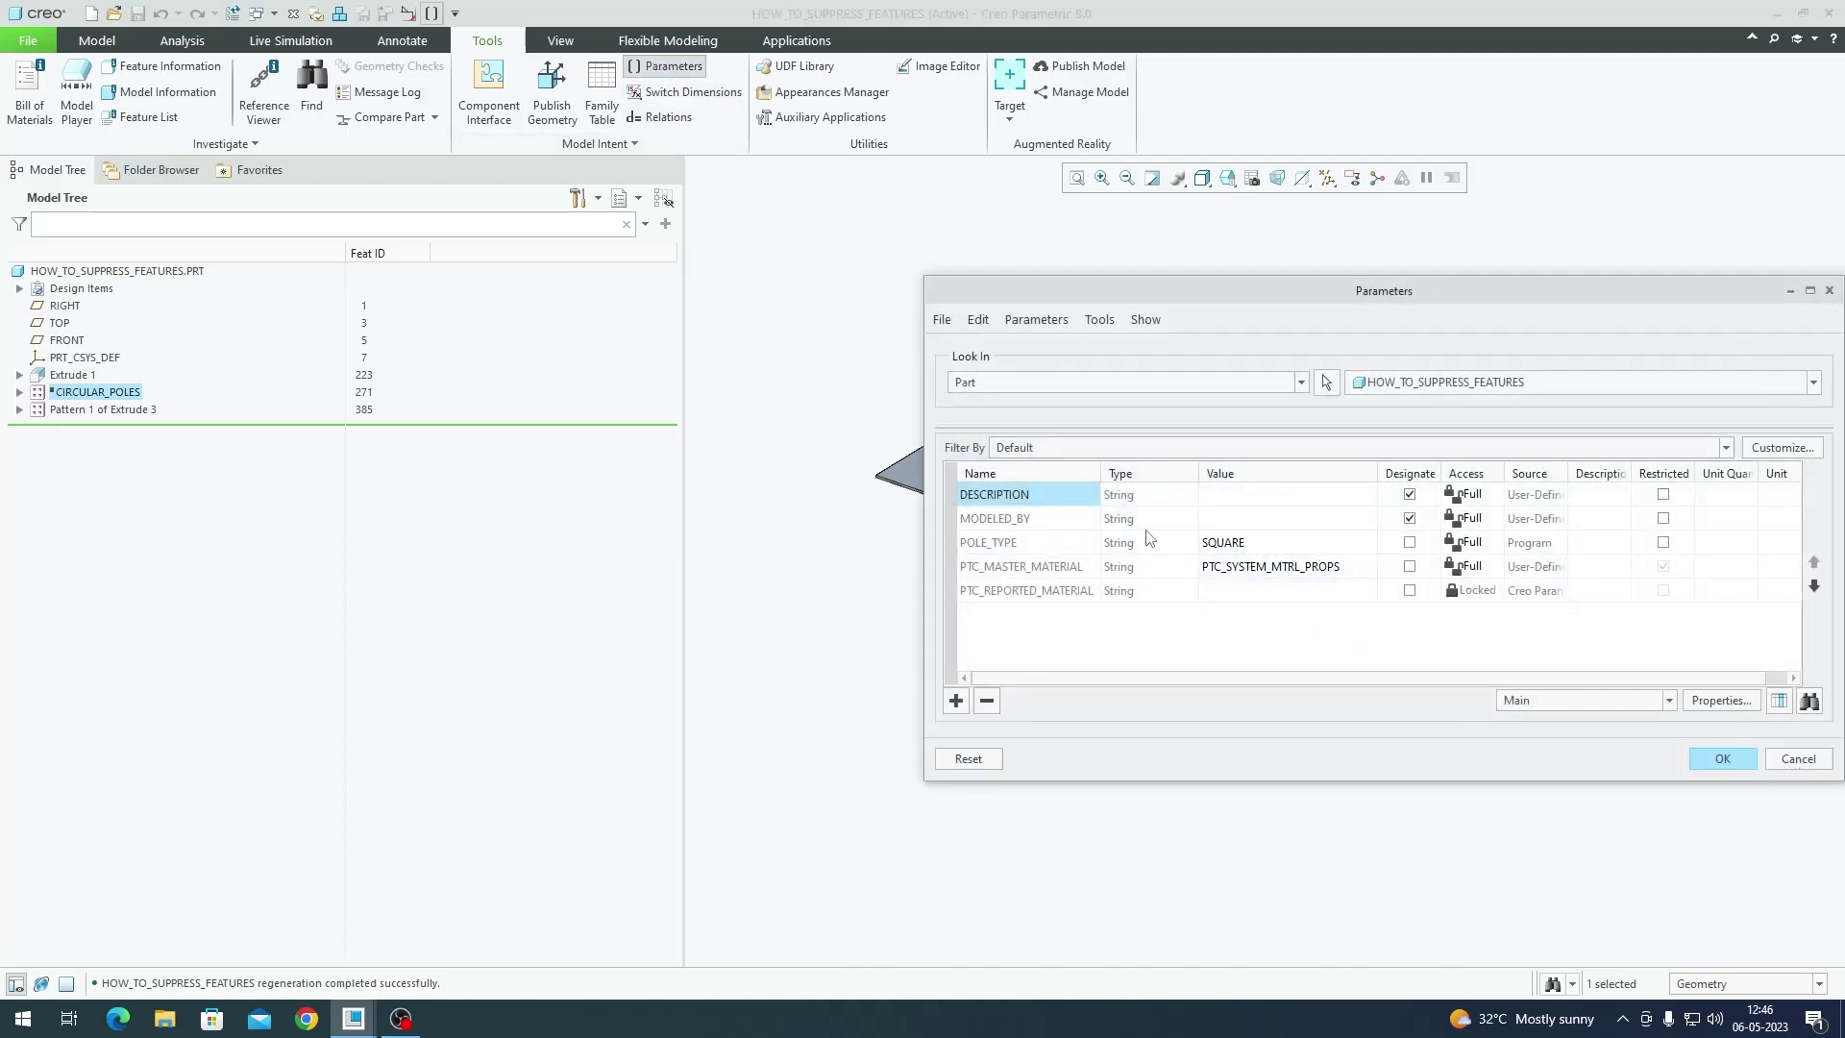
click(1793, 758)
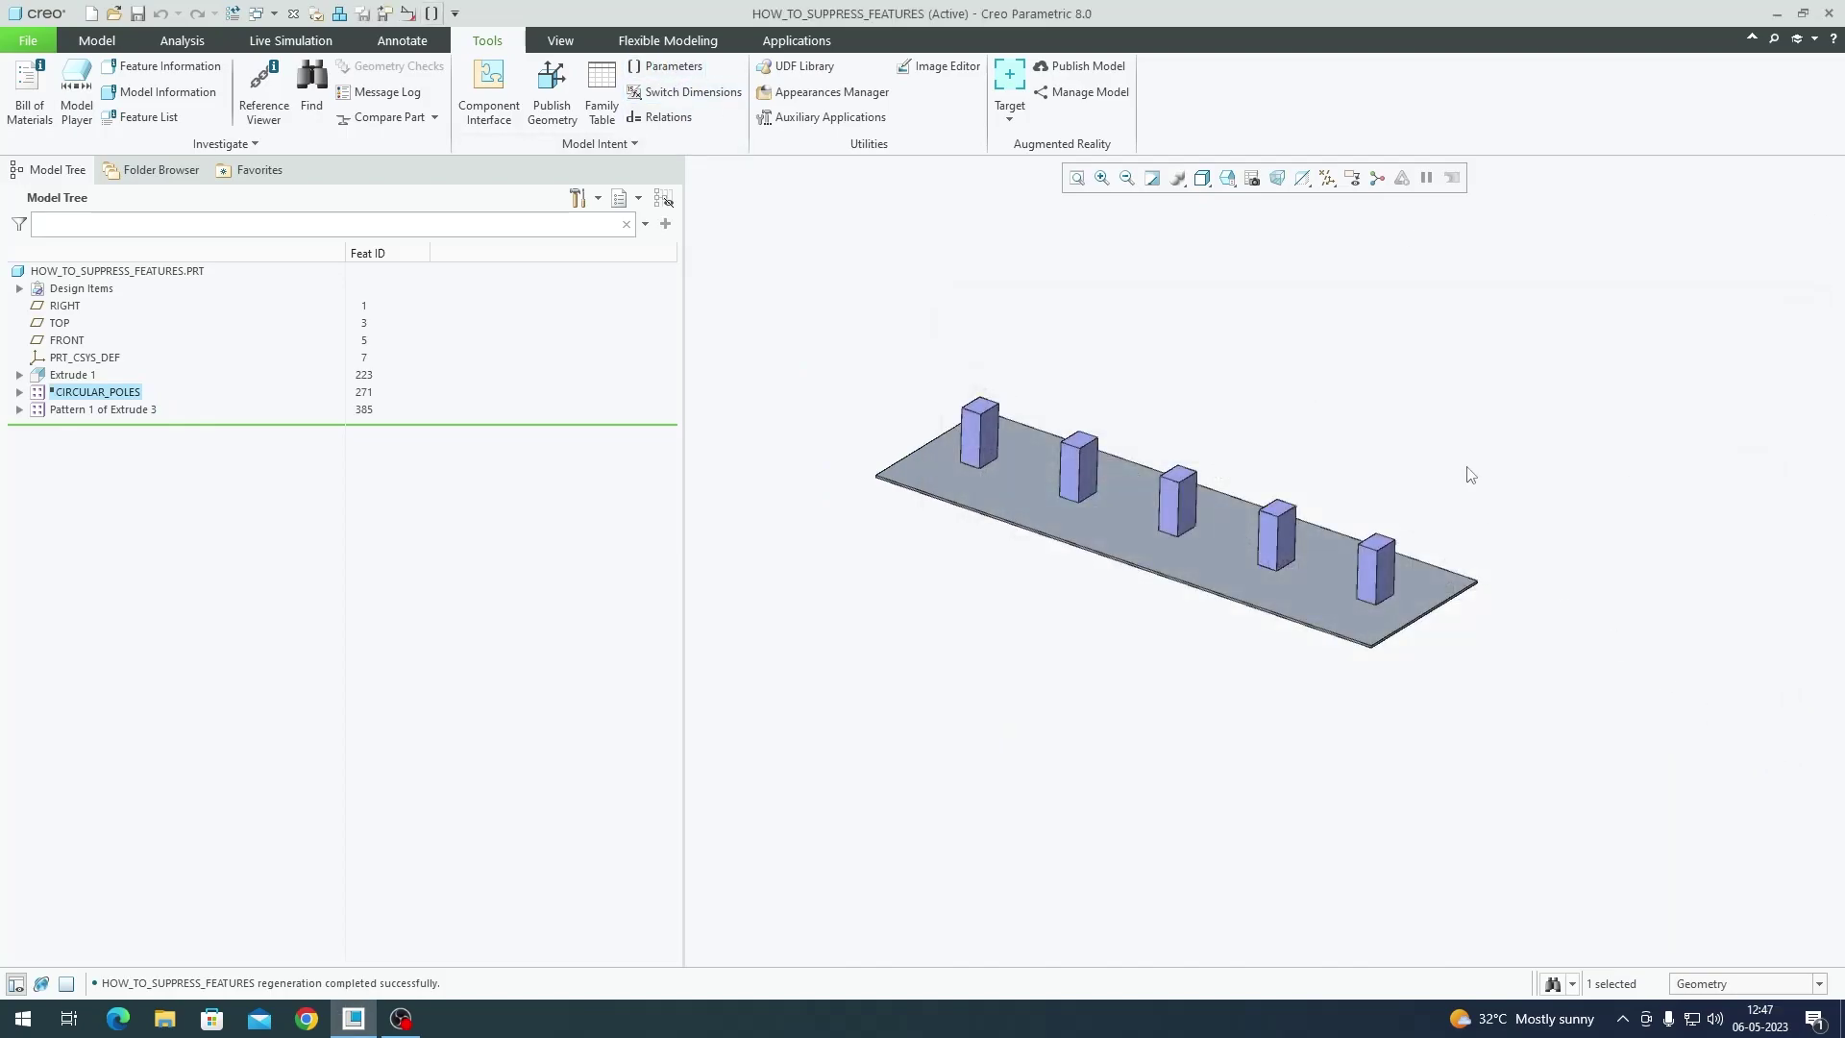
Step: Regenerate the part, entering CIRCULAR as the new value of the POLE_TYPE input
click(1469, 475)
key(ctrl+g)
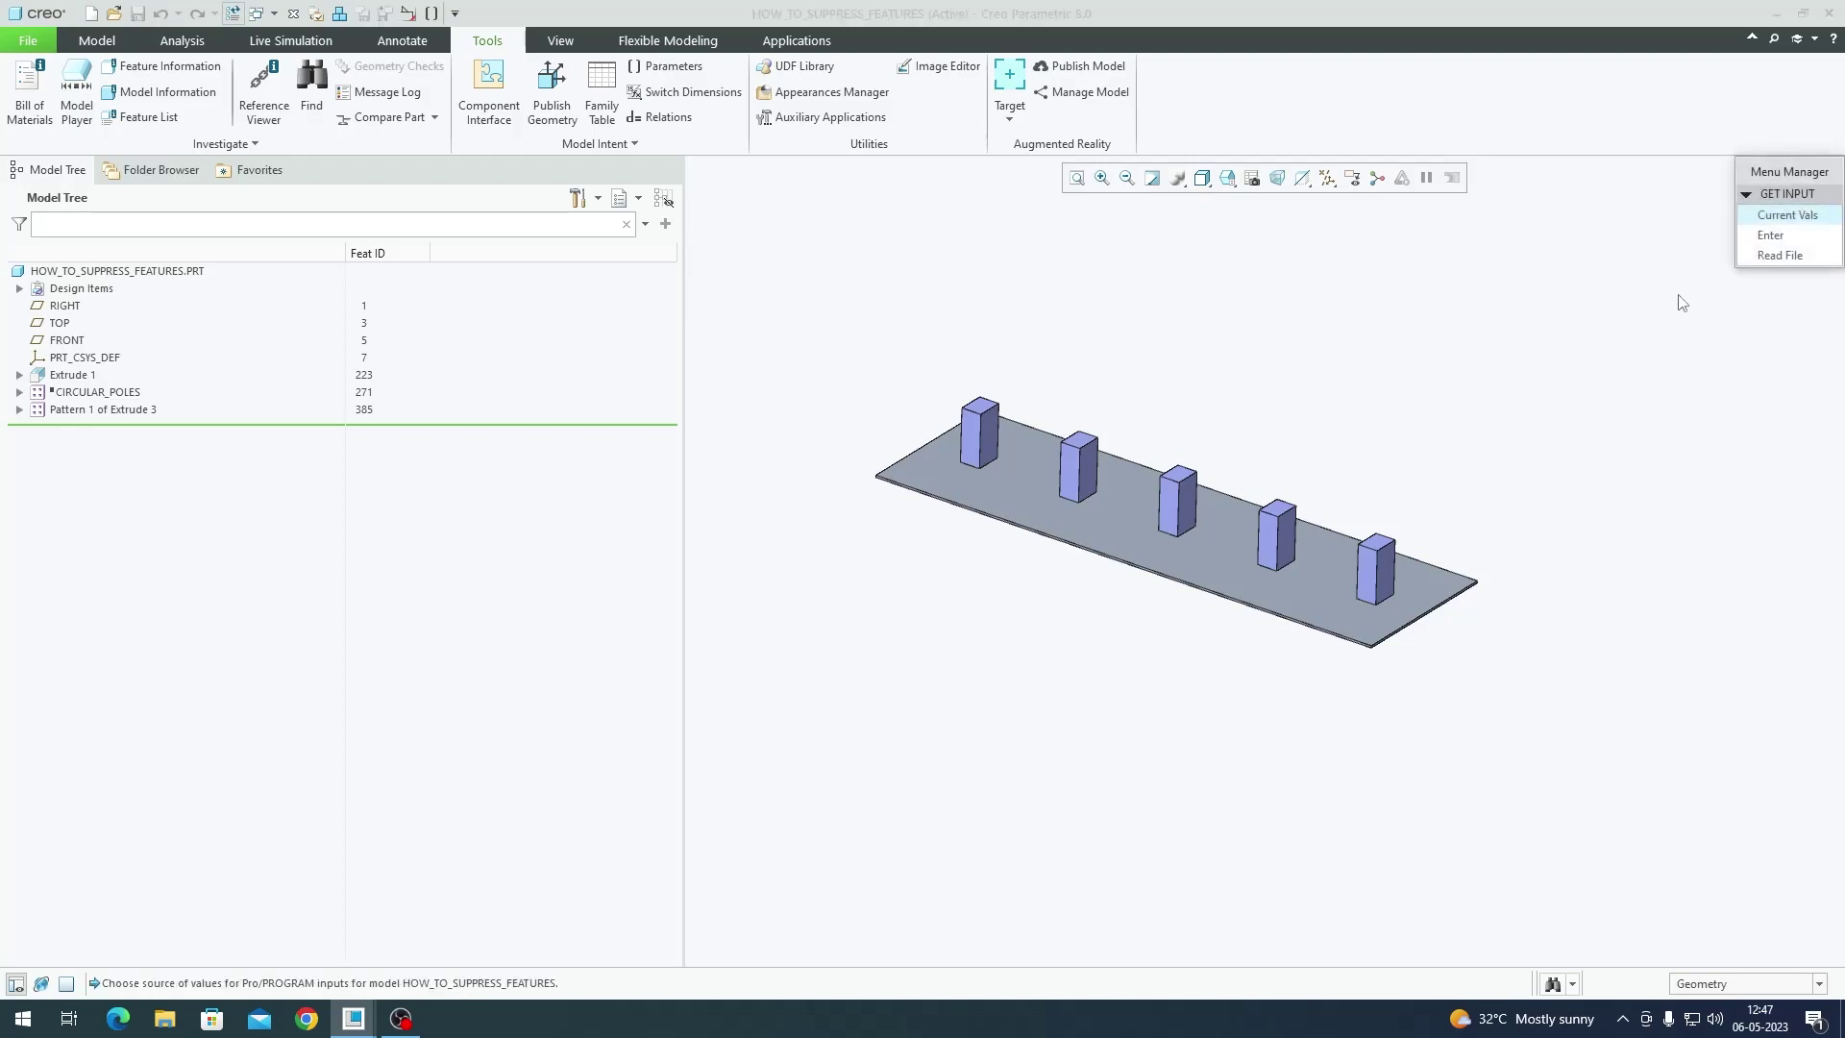
drag(1780, 173, 1512, 271)
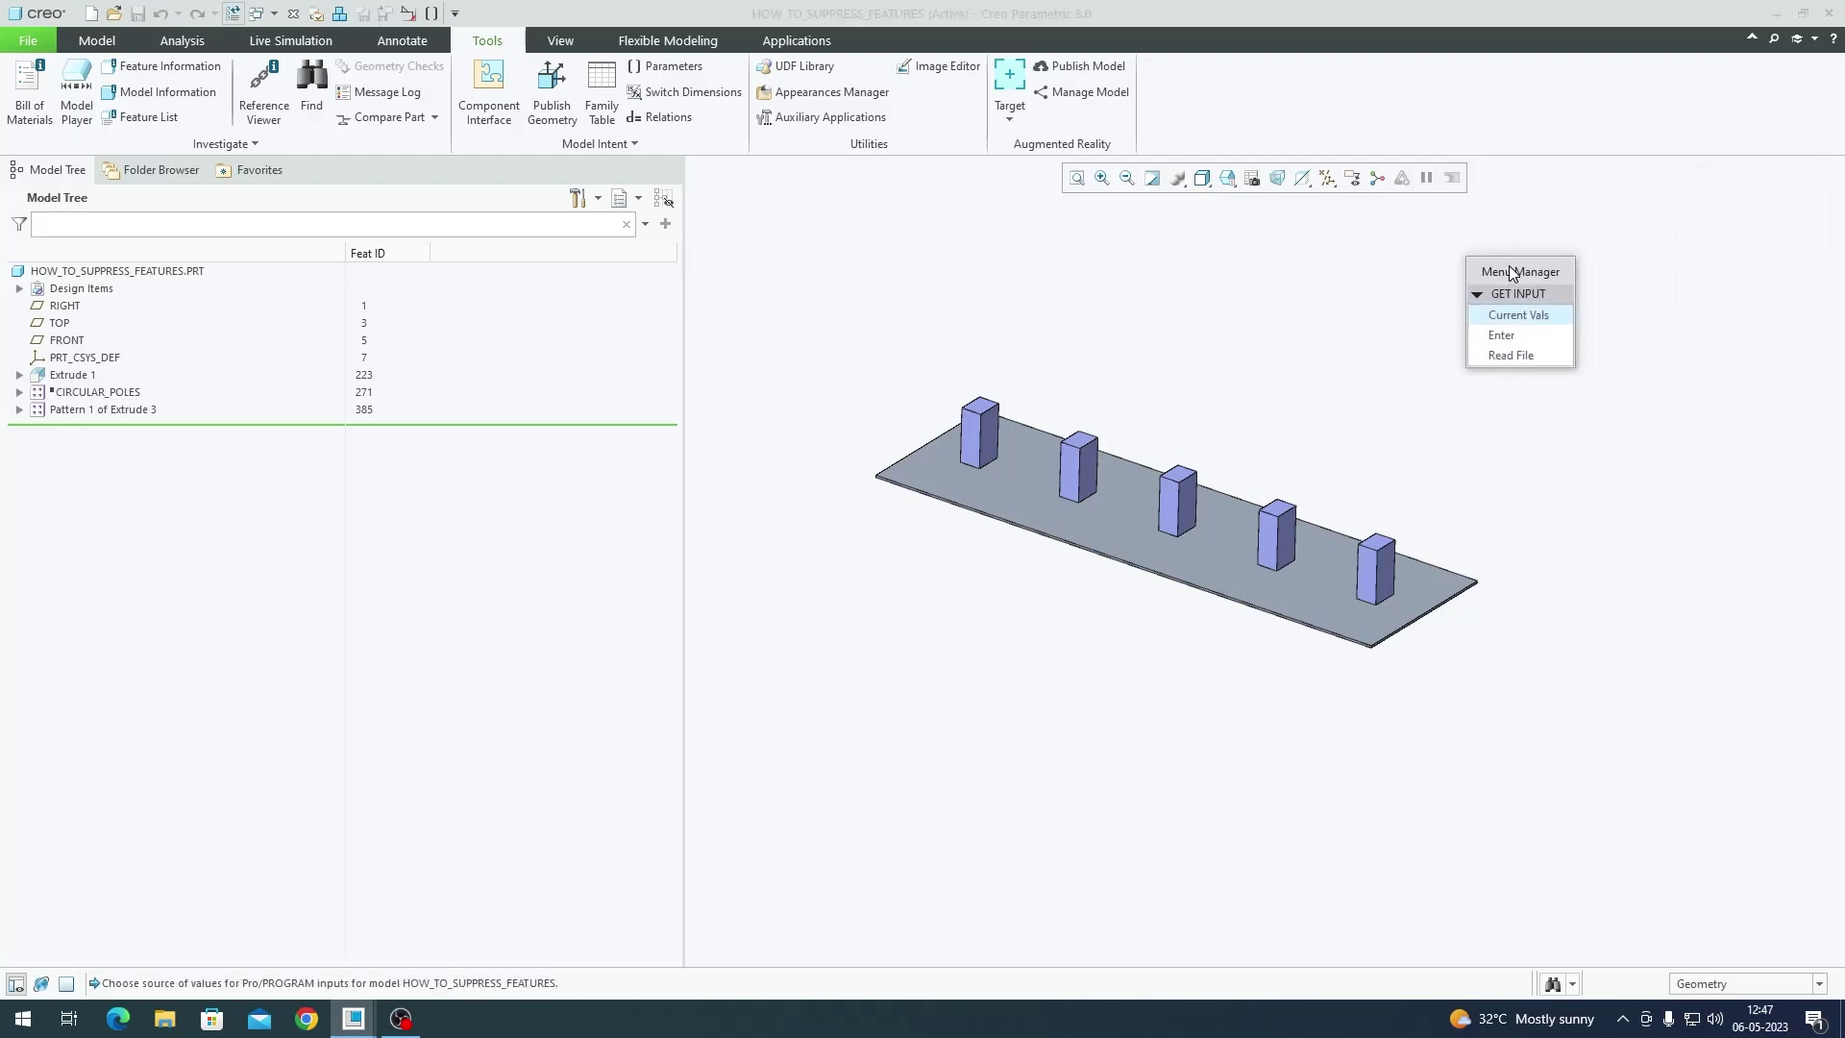
click(1526, 335)
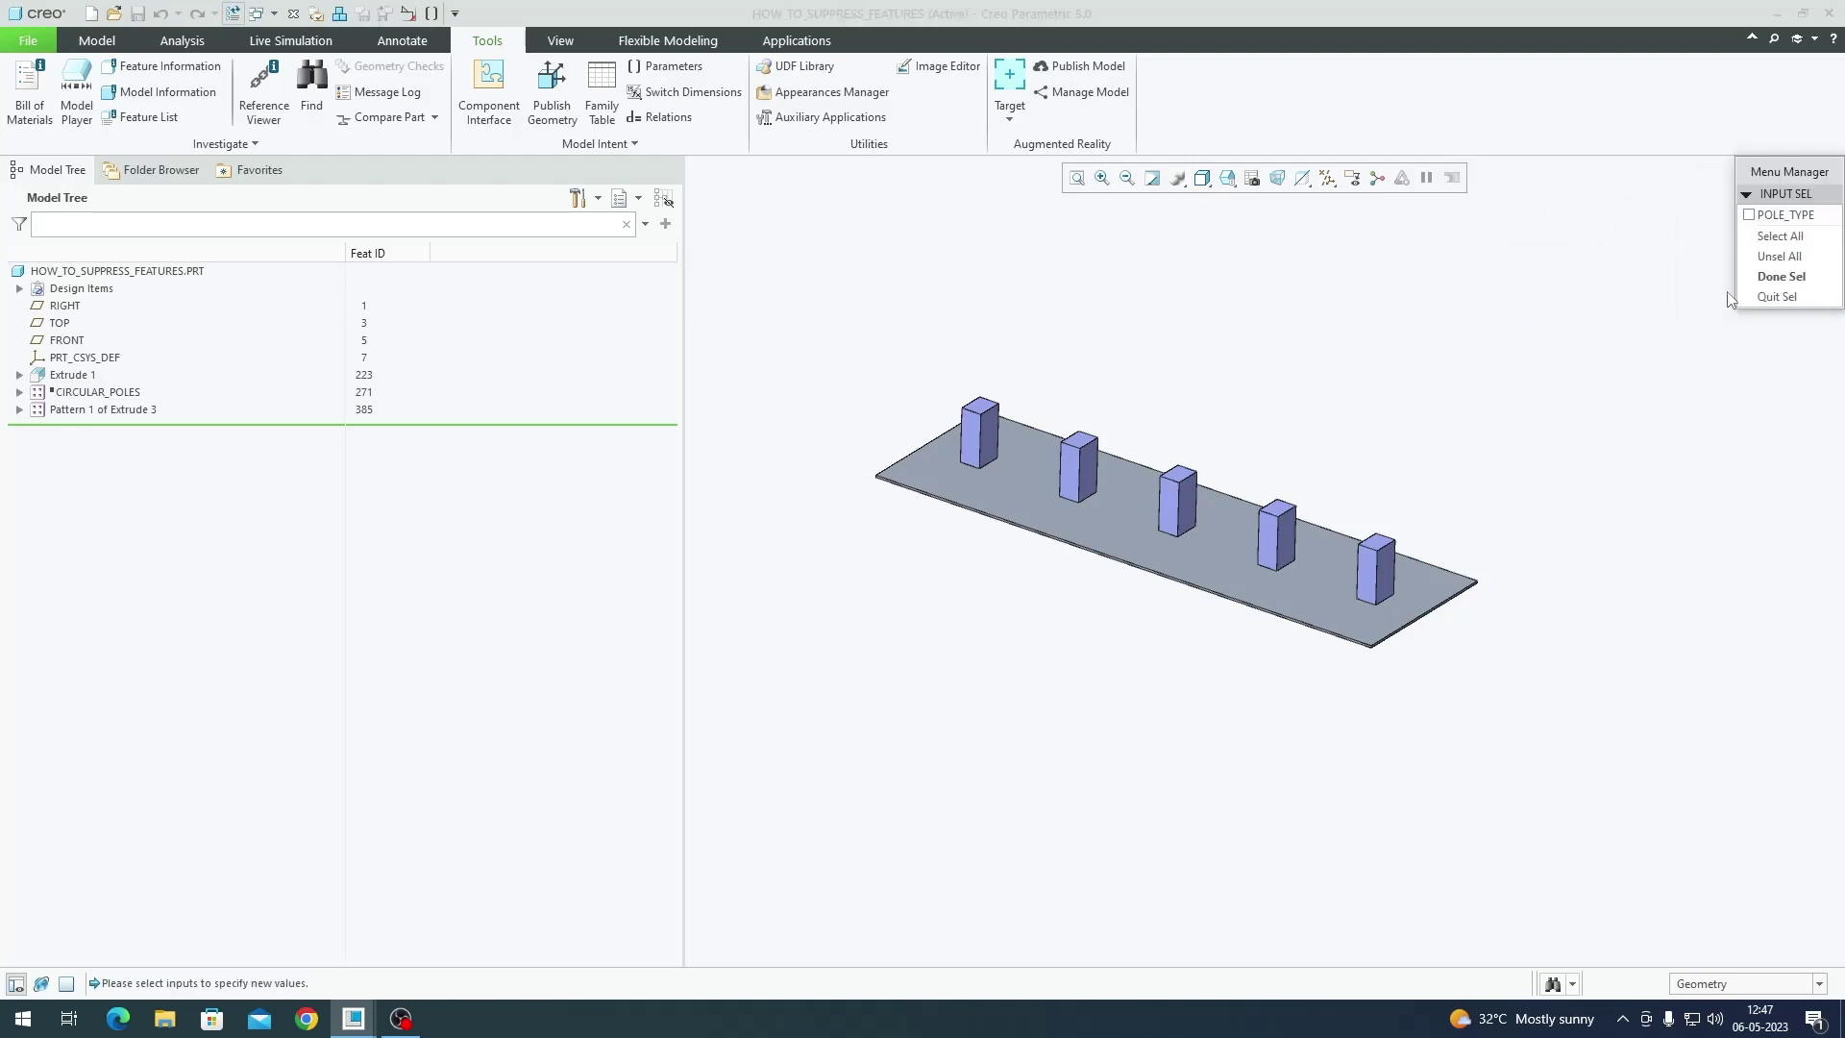
click(1754, 243)
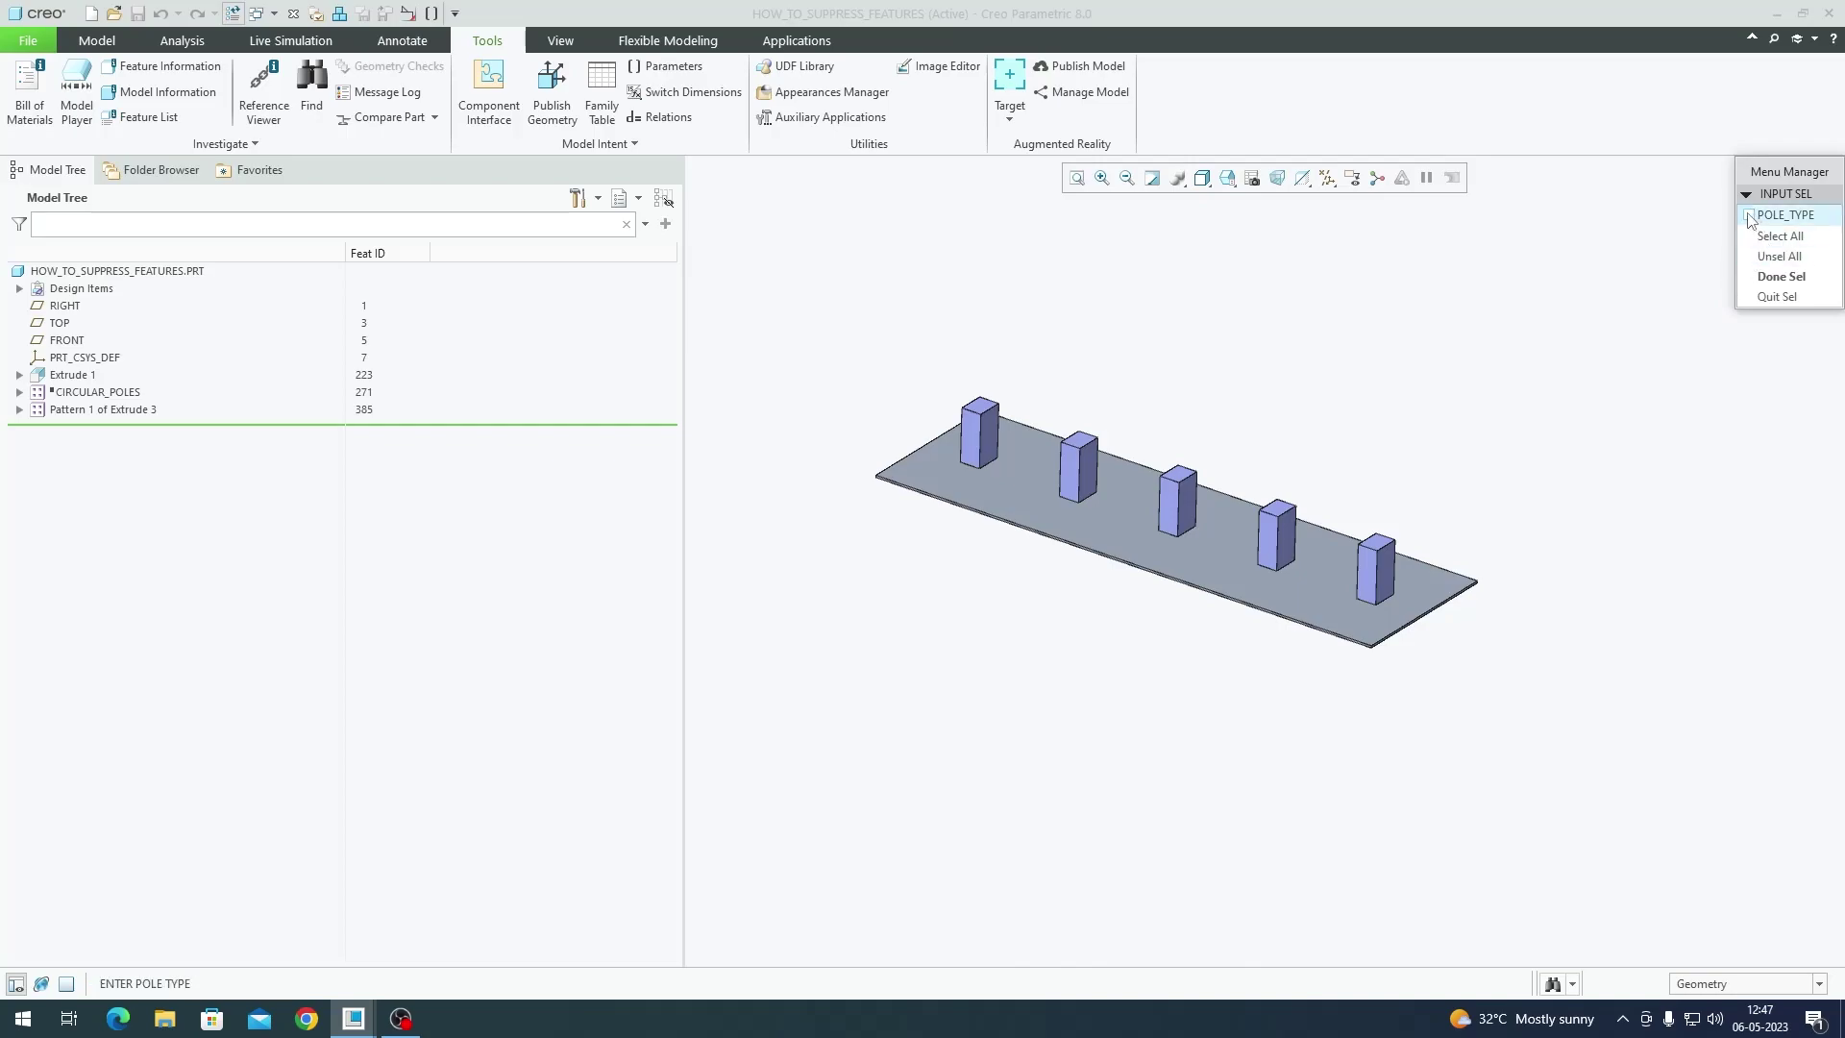
click(1780, 278)
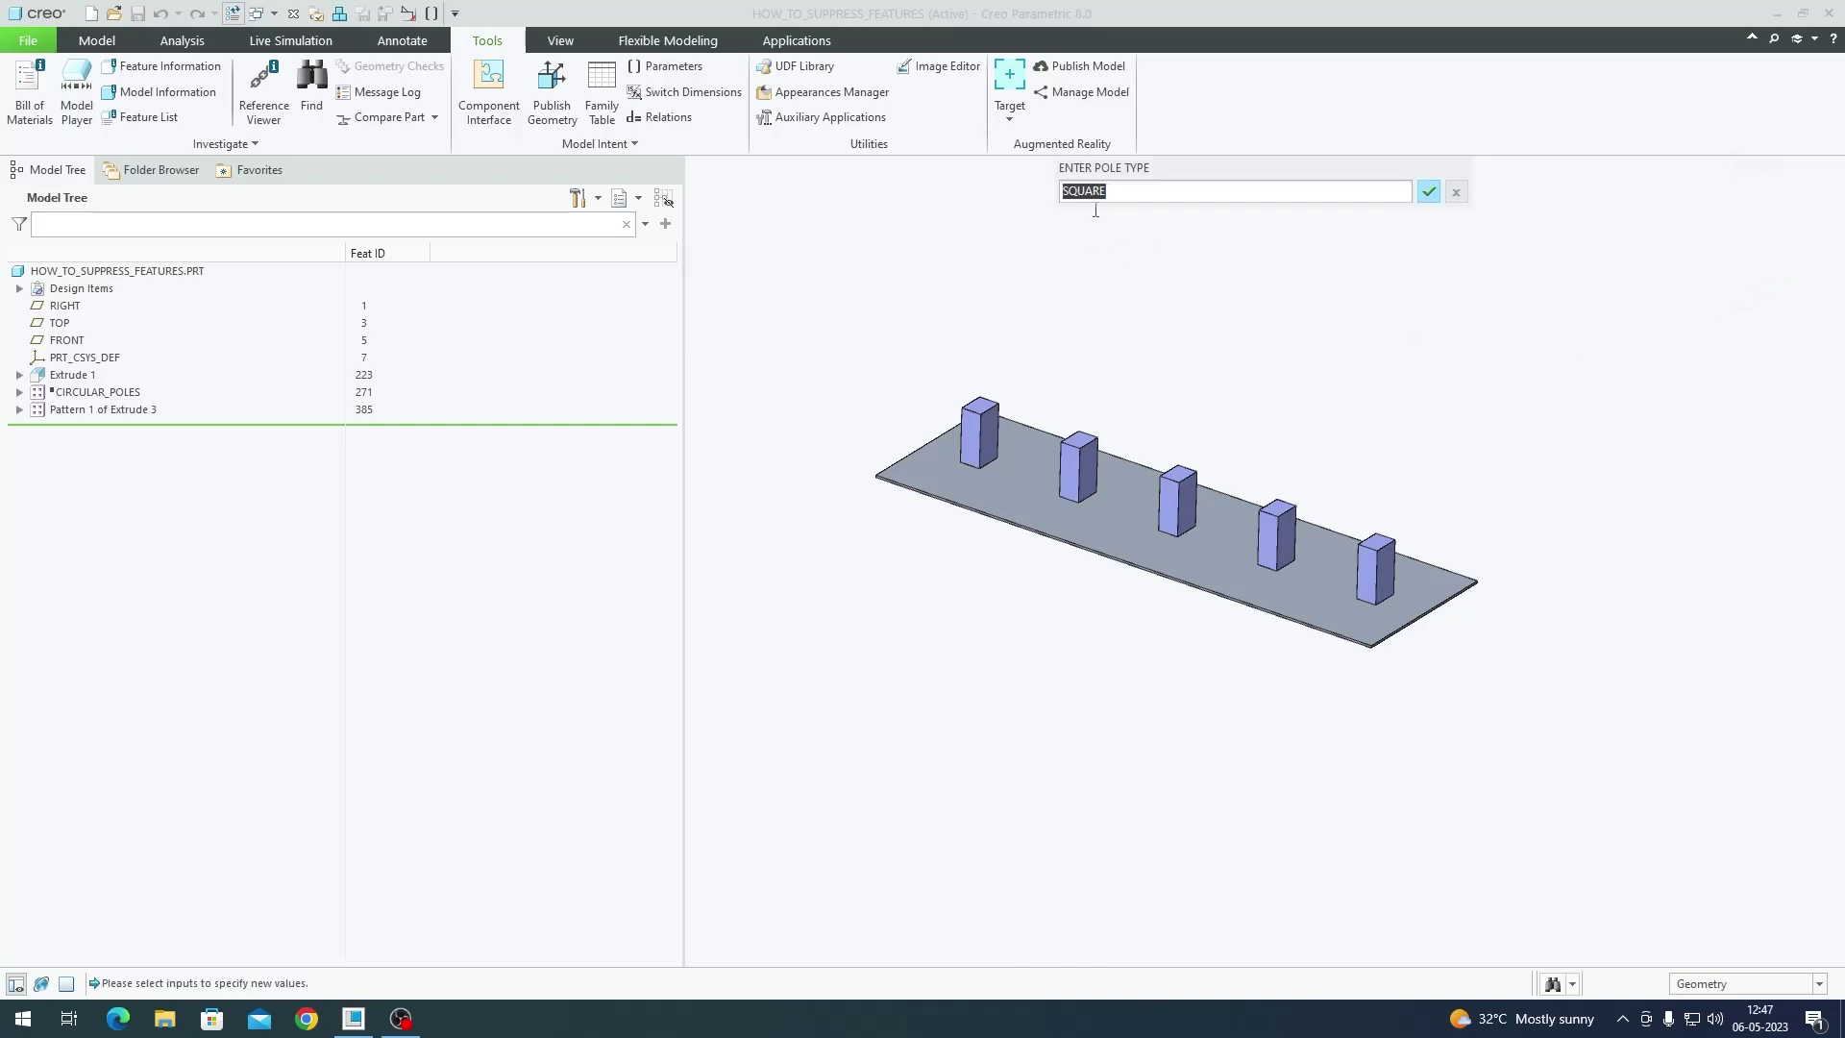
text(CIRCULAR)
key(Return)
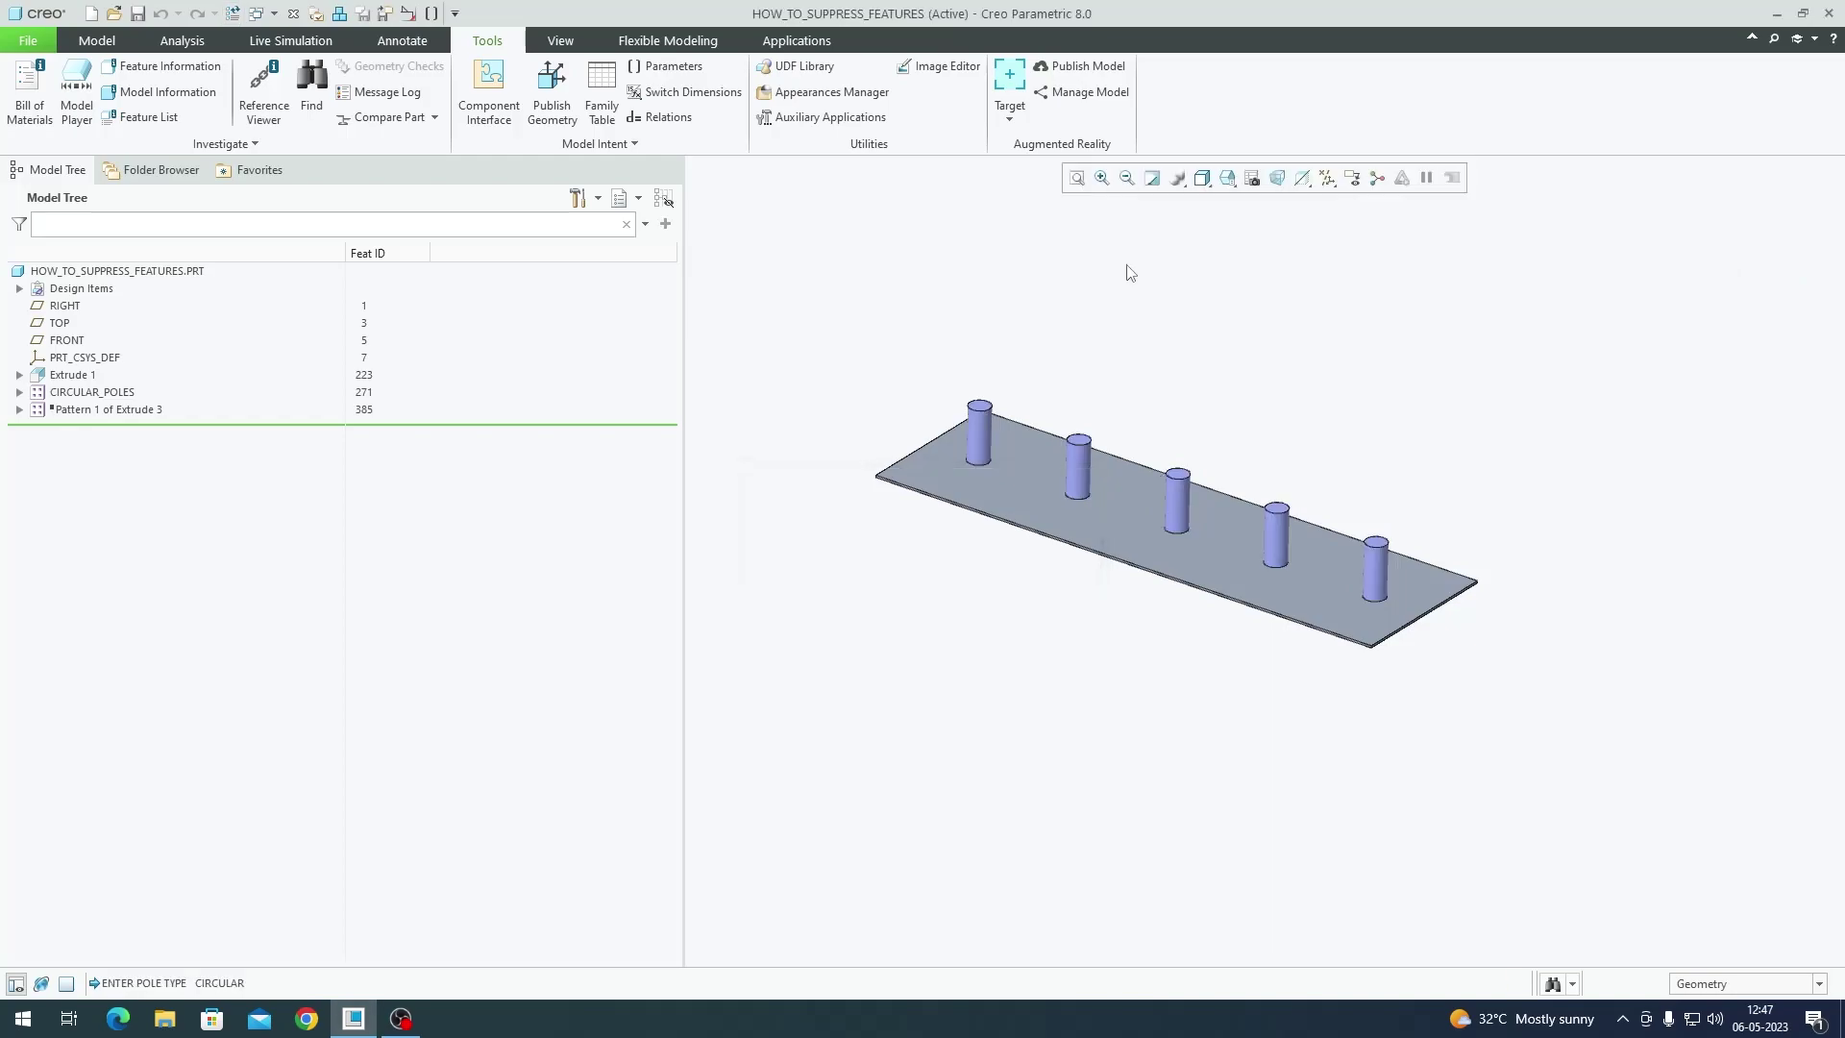
Step: Regenerate the part again, entering SQUARE as the new value of the POLE_TYPE input
scroll(1174, 500, up, 4)
scroll(1174, 499, down, 3)
scroll(1174, 509, up, 1)
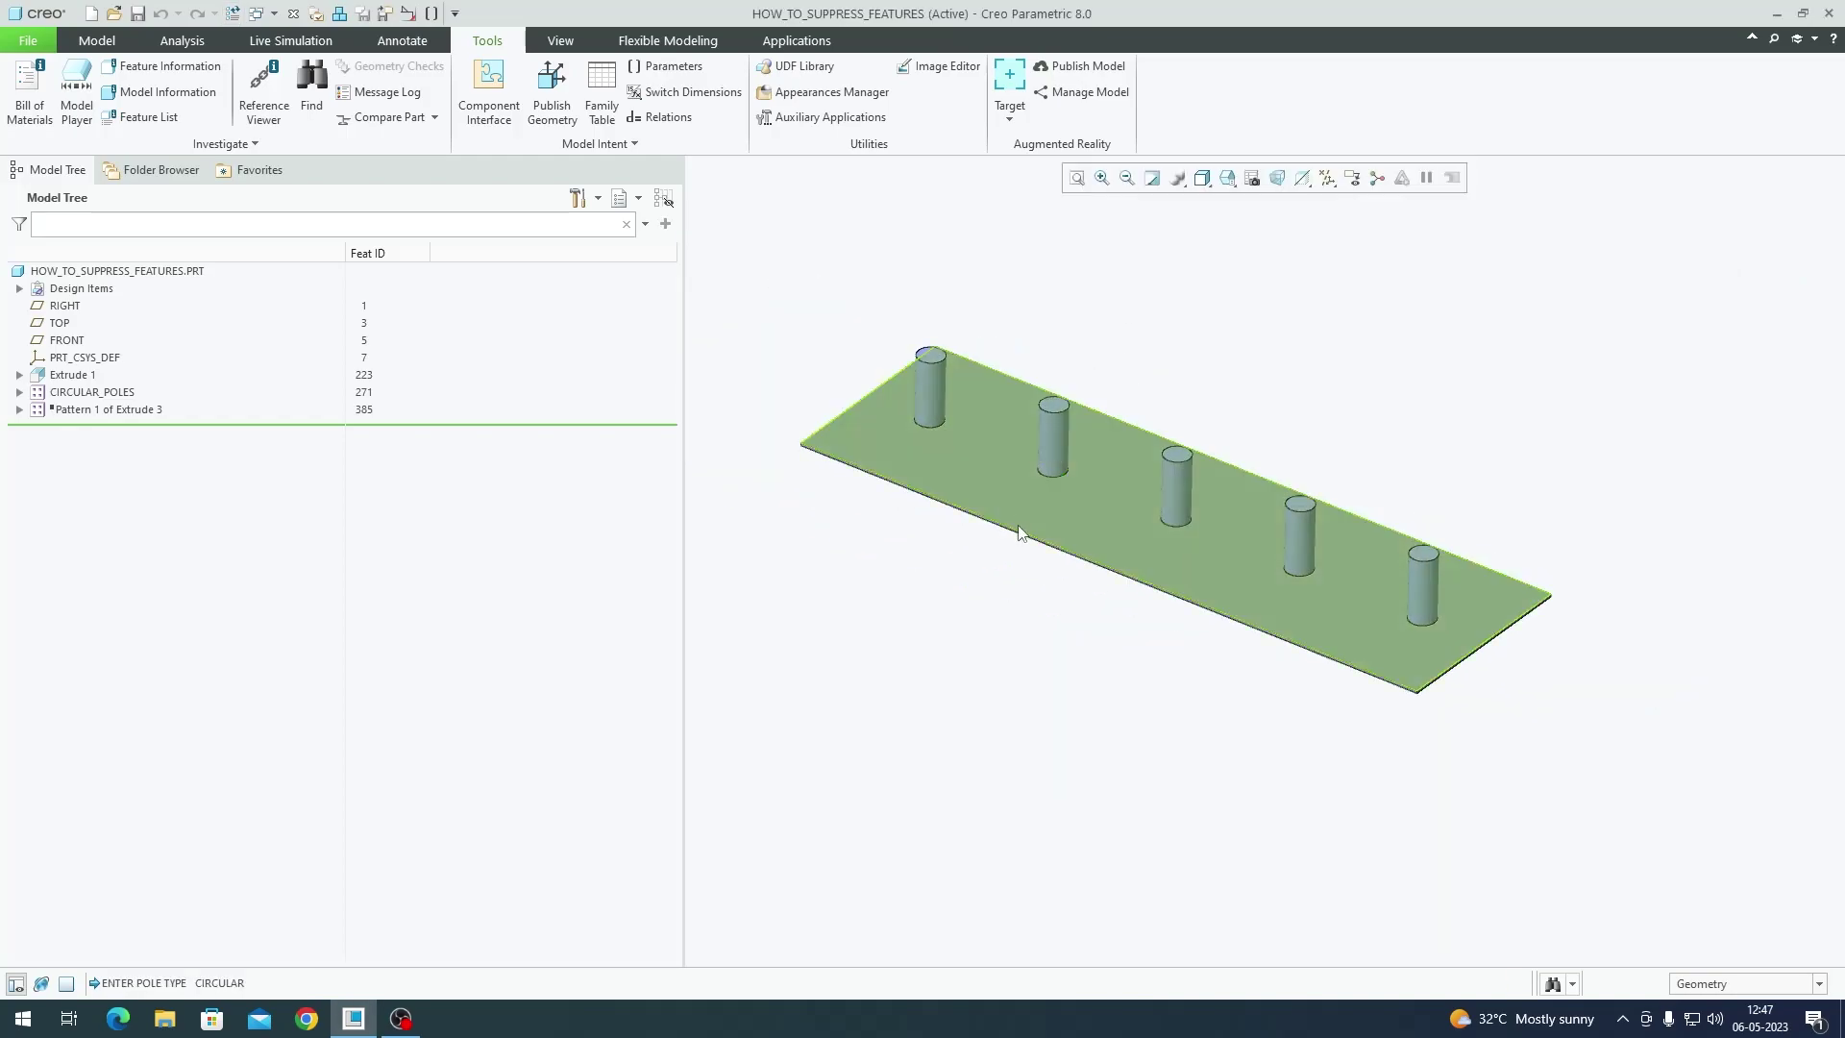
key(ctrl+g)
click(1775, 234)
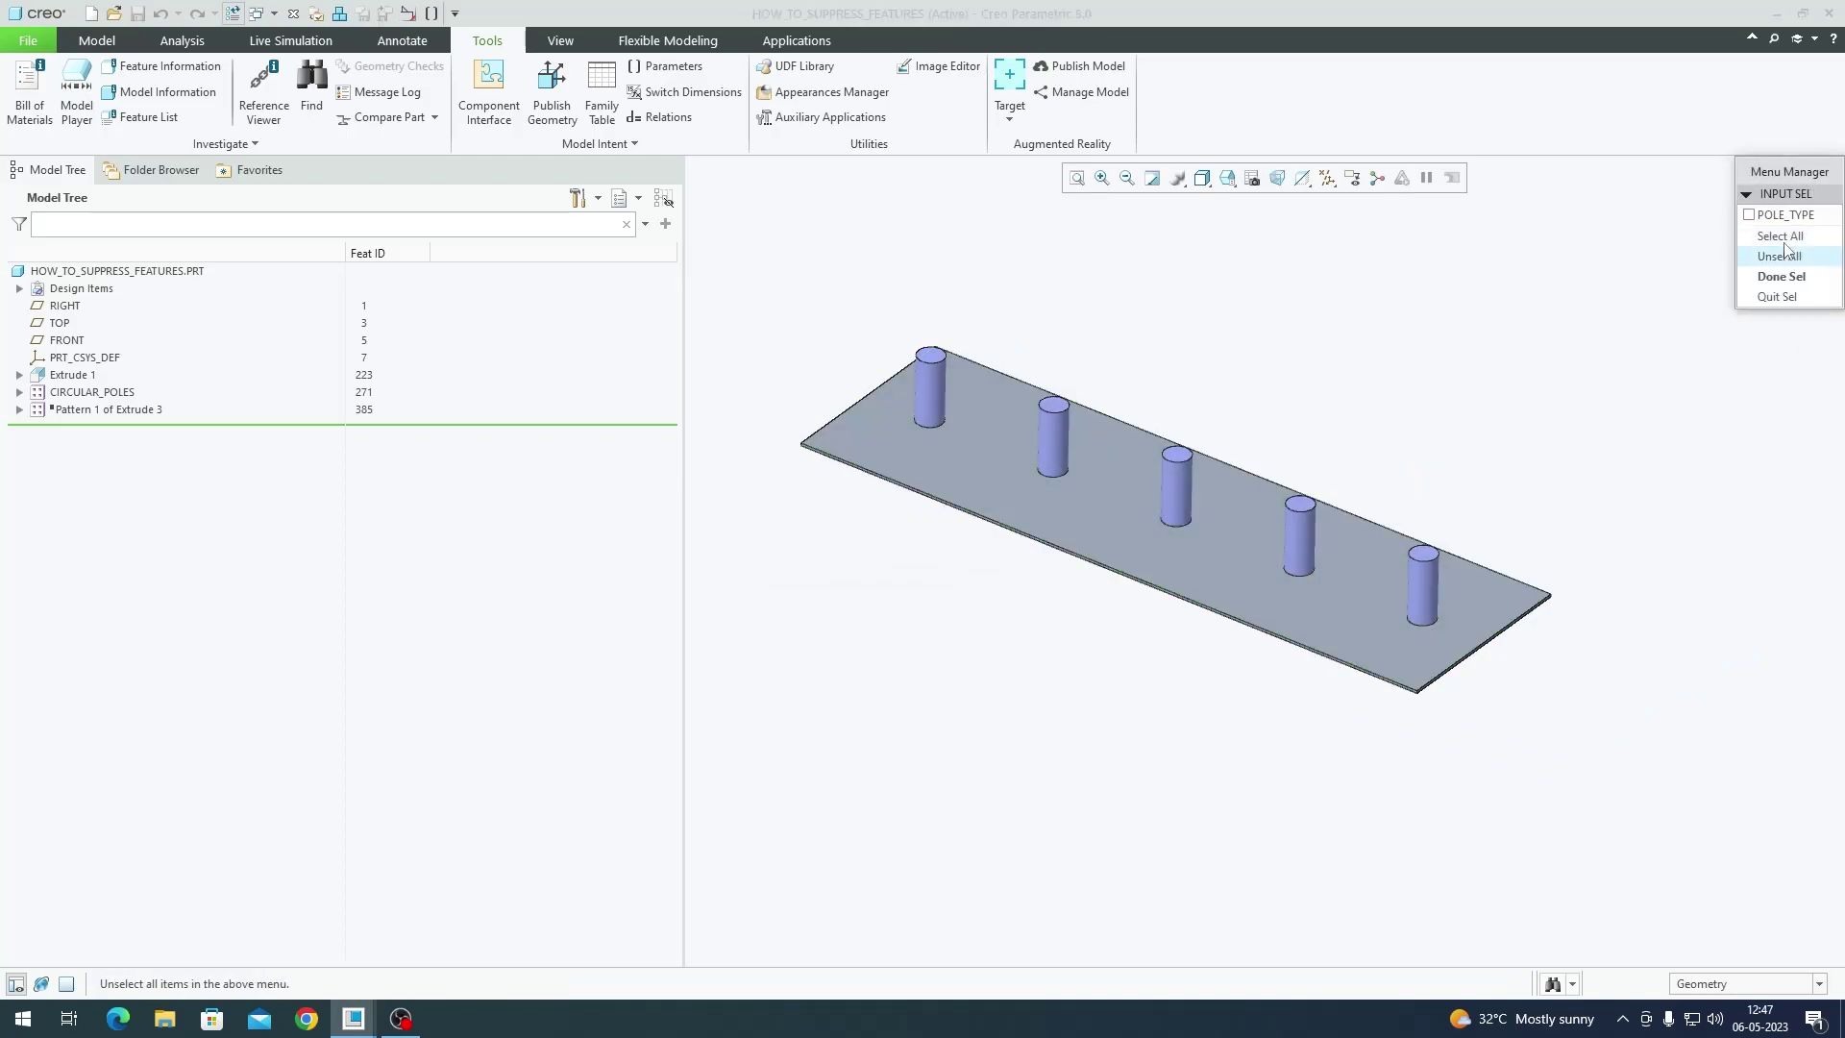
click(1783, 217)
click(1783, 276)
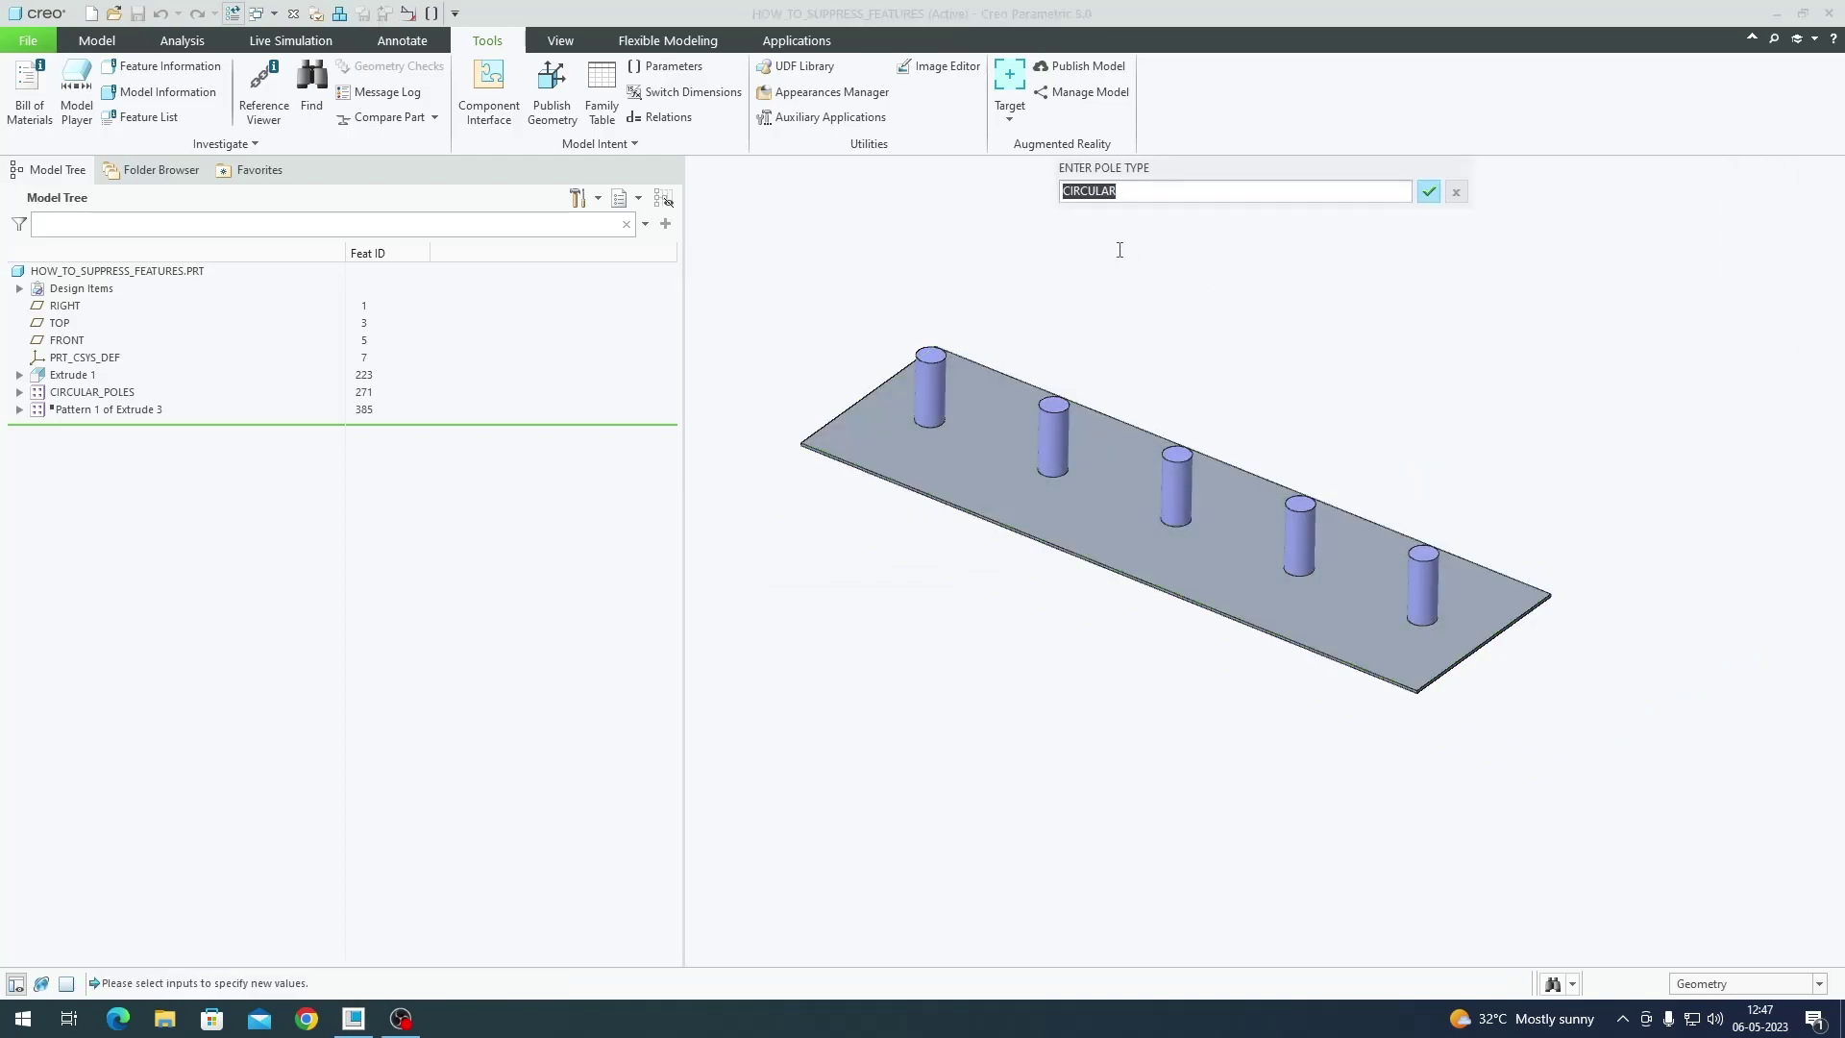
text(QUARE)
key(Return)
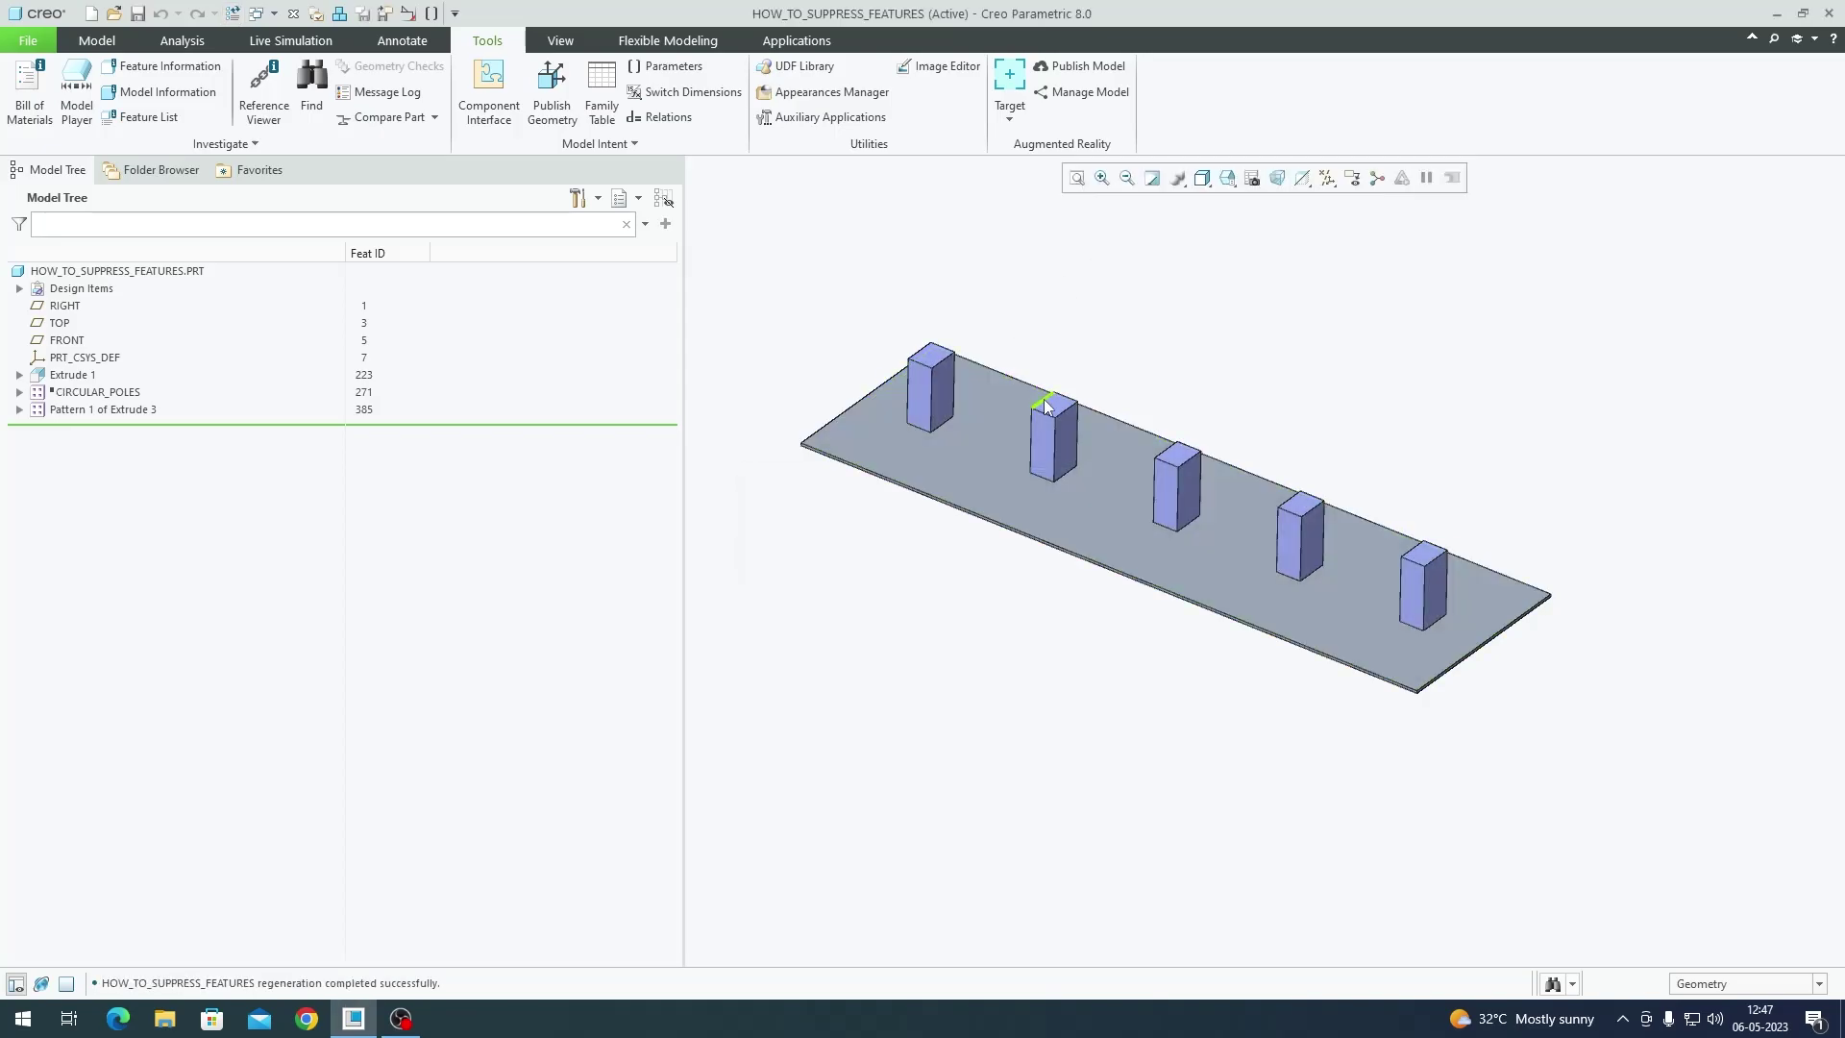
scroll(1087, 471, down, 3)
scroll(1088, 463, up, 3)
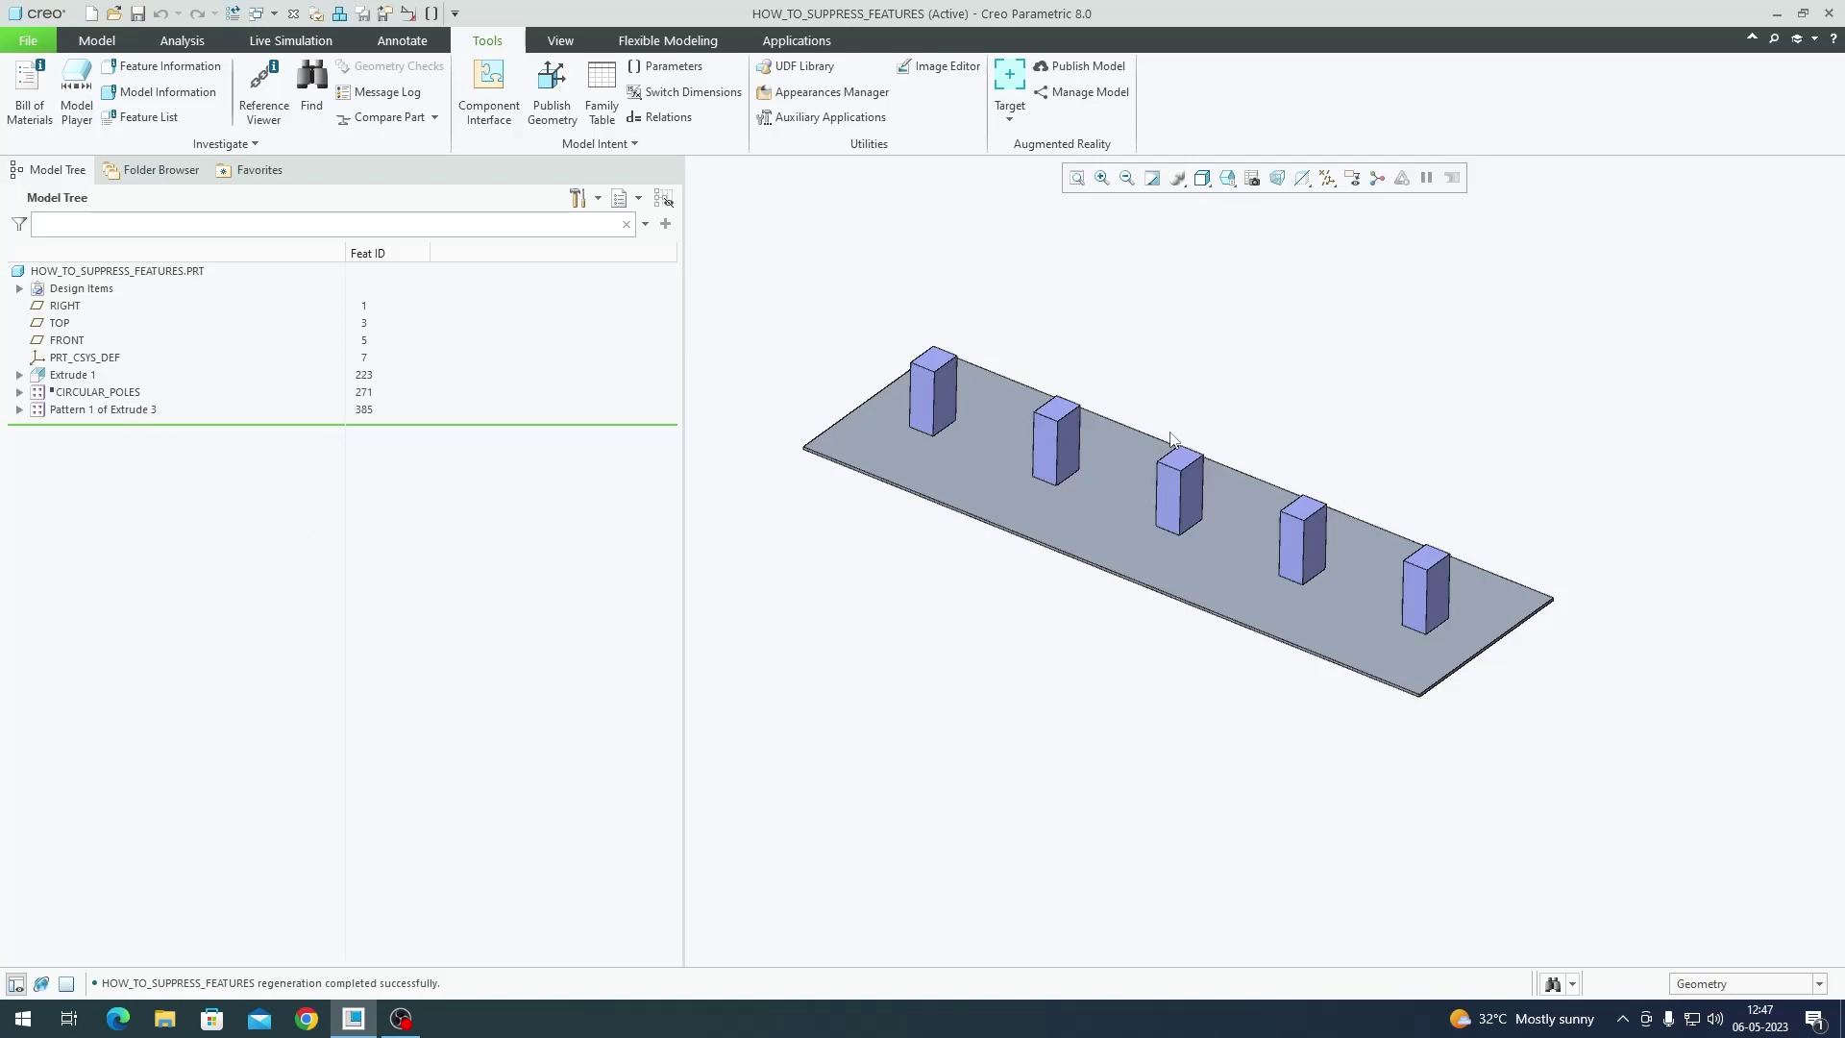
scroll(1109, 480, down, 3)
scroll(1114, 533, up, 3)
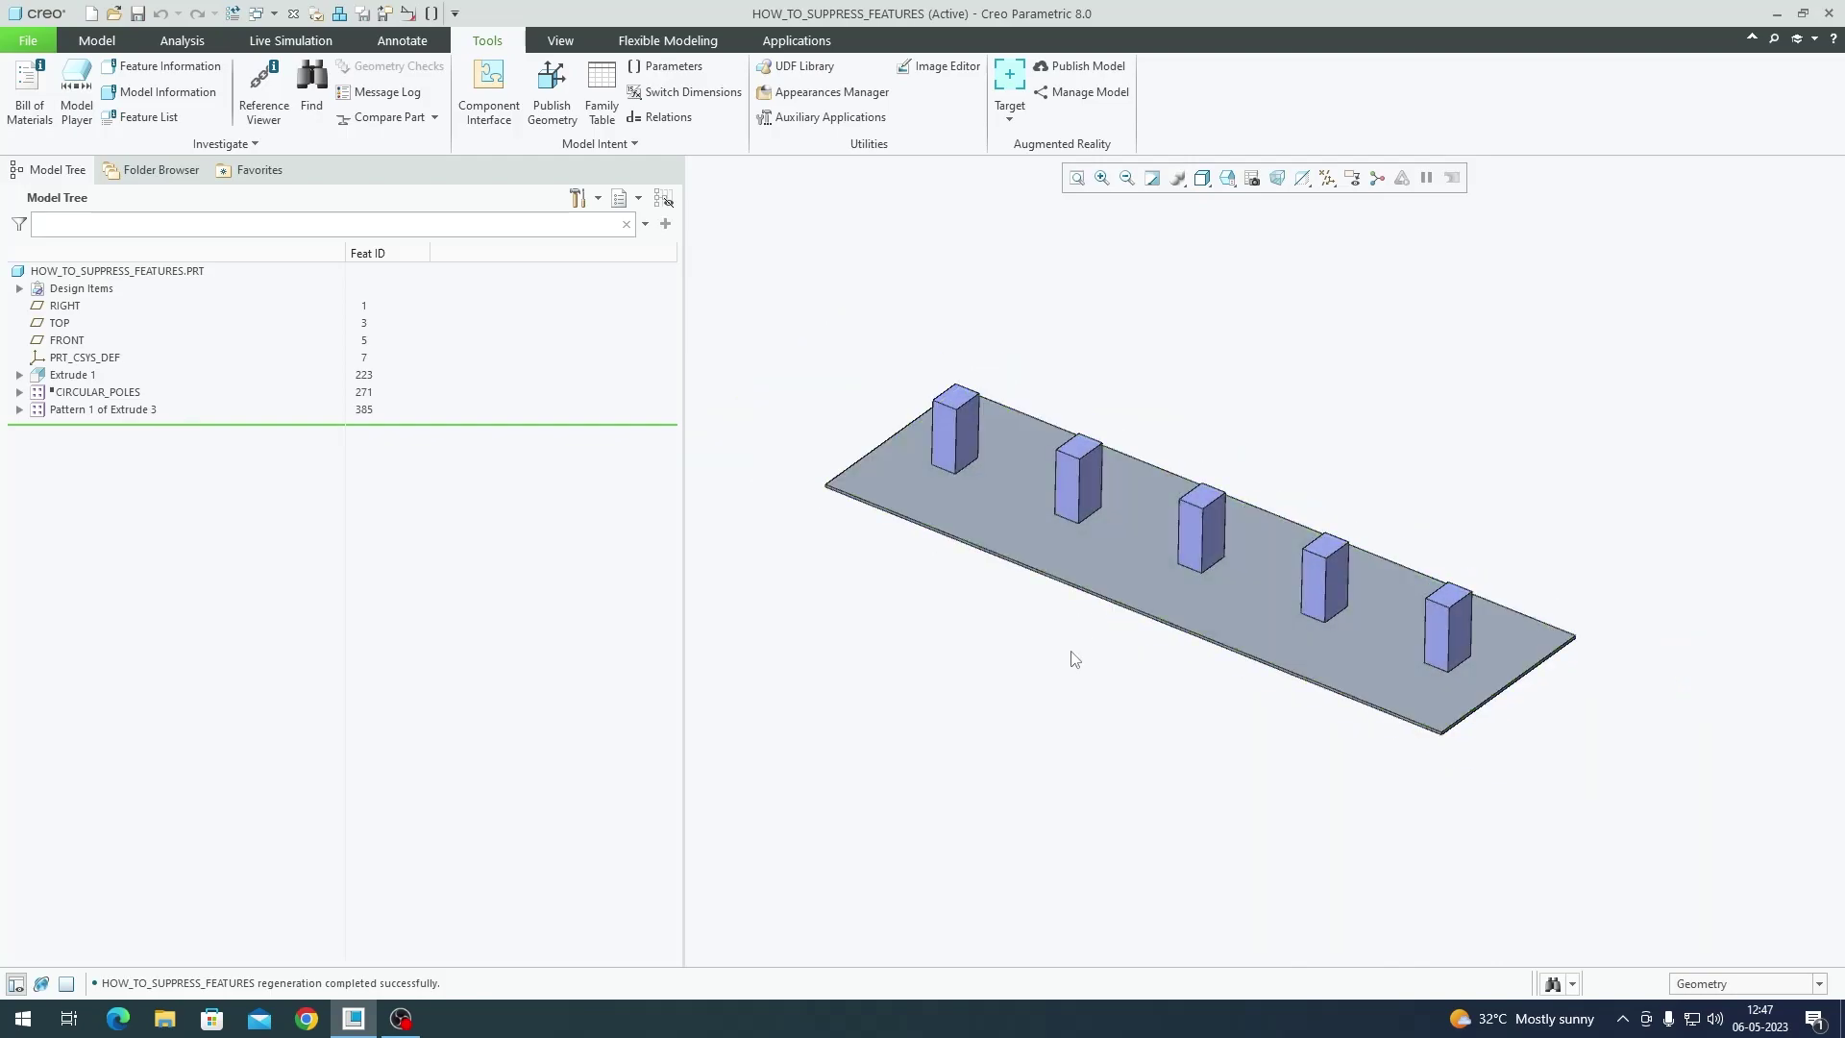